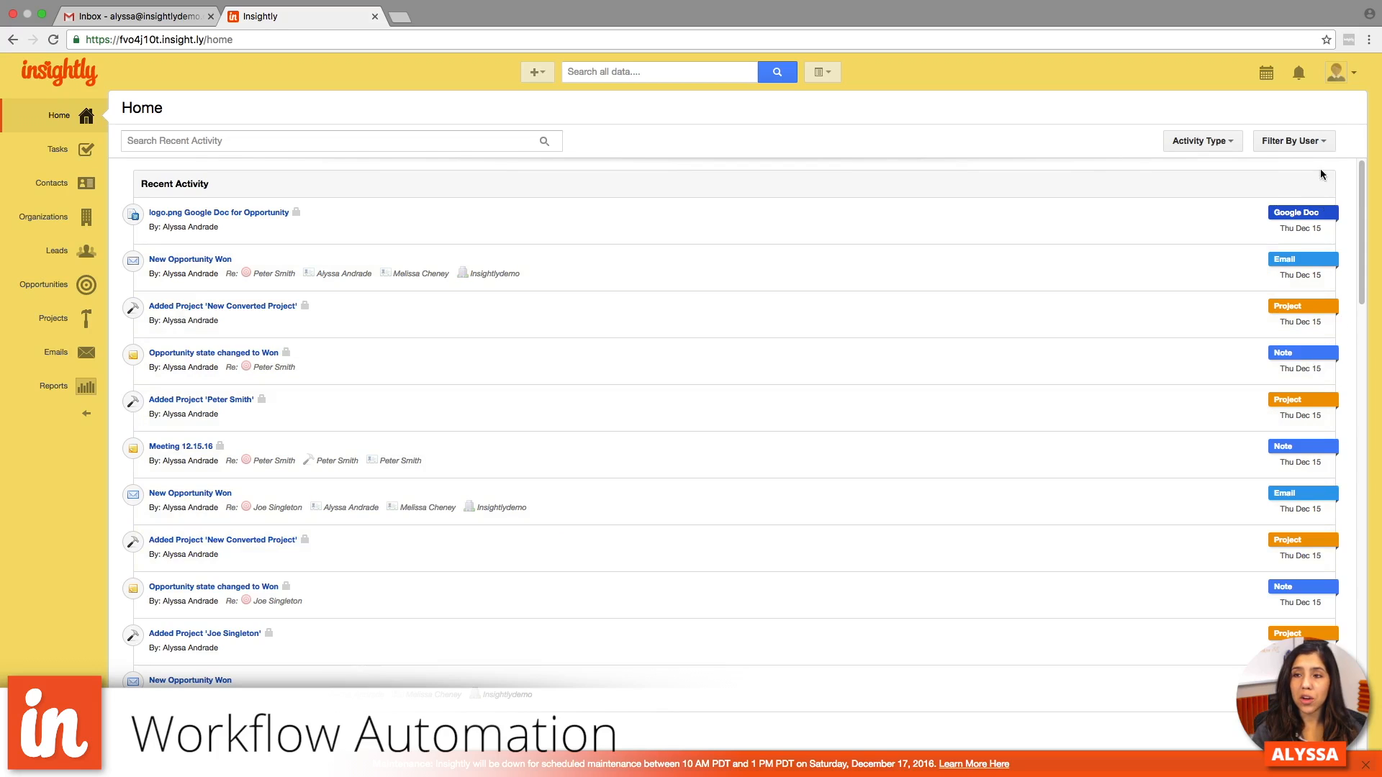
- Open the workflow processes in the system settings and start a new workflow process, dismissing the maintenance notice
{"action": "left_click", "coordinate": [1338, 78]}
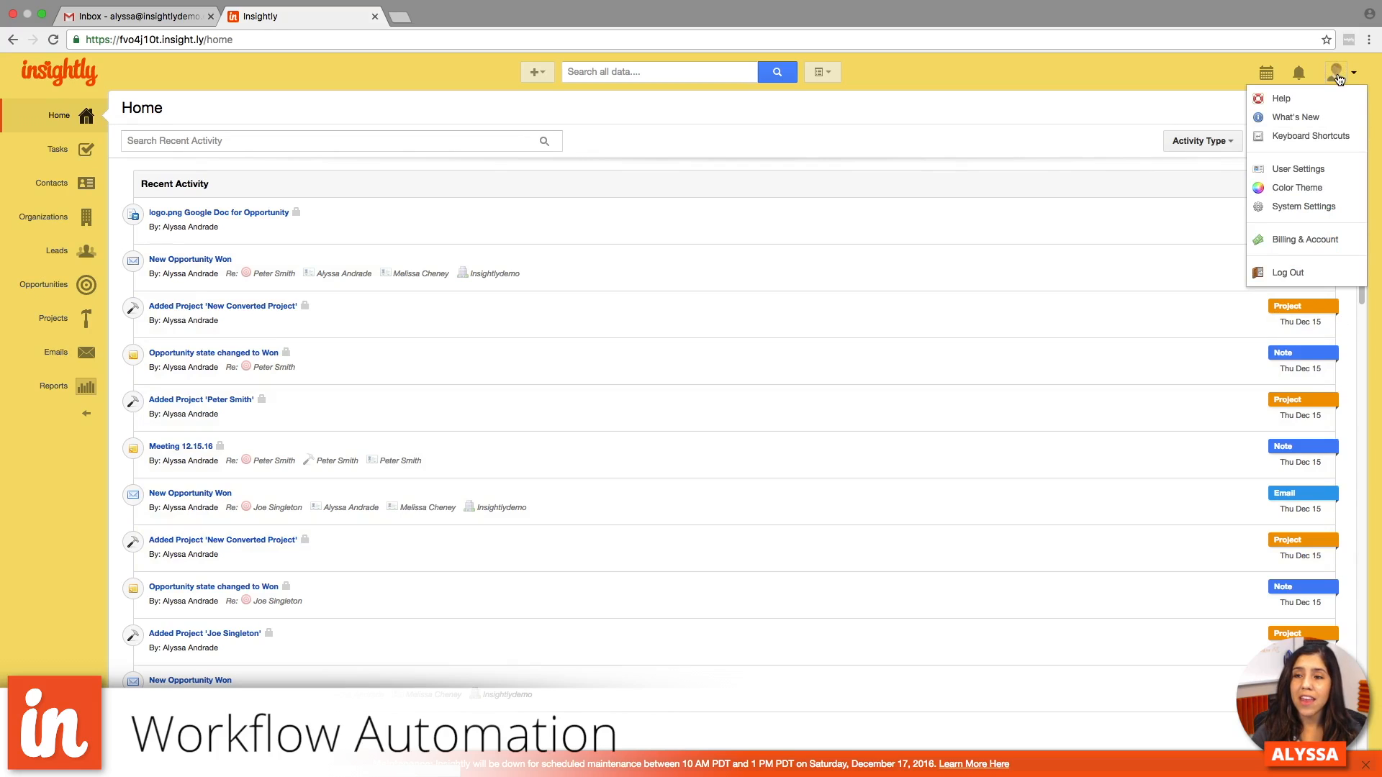
{"action": "left_click", "coordinate": [1333, 216]}
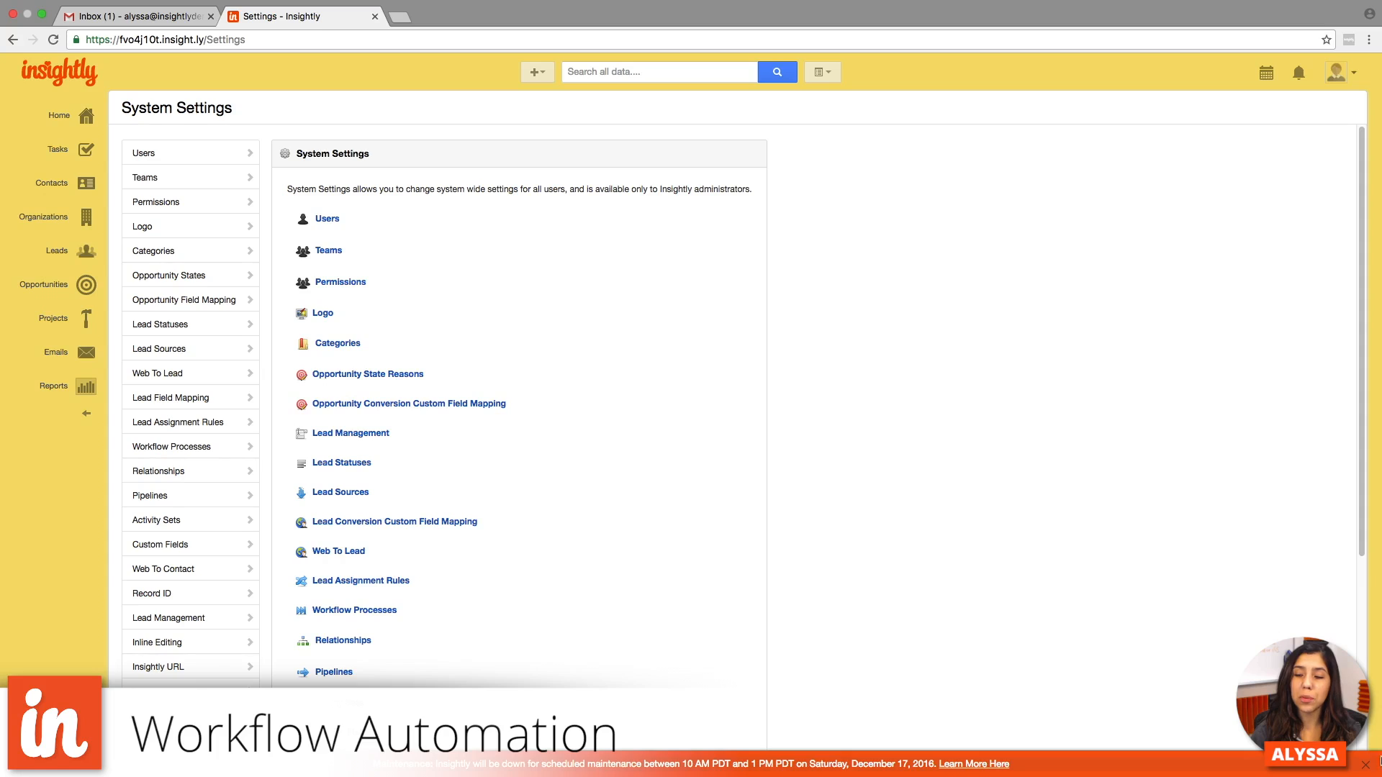
{"action": "left_click", "coordinate": [1365, 764]}
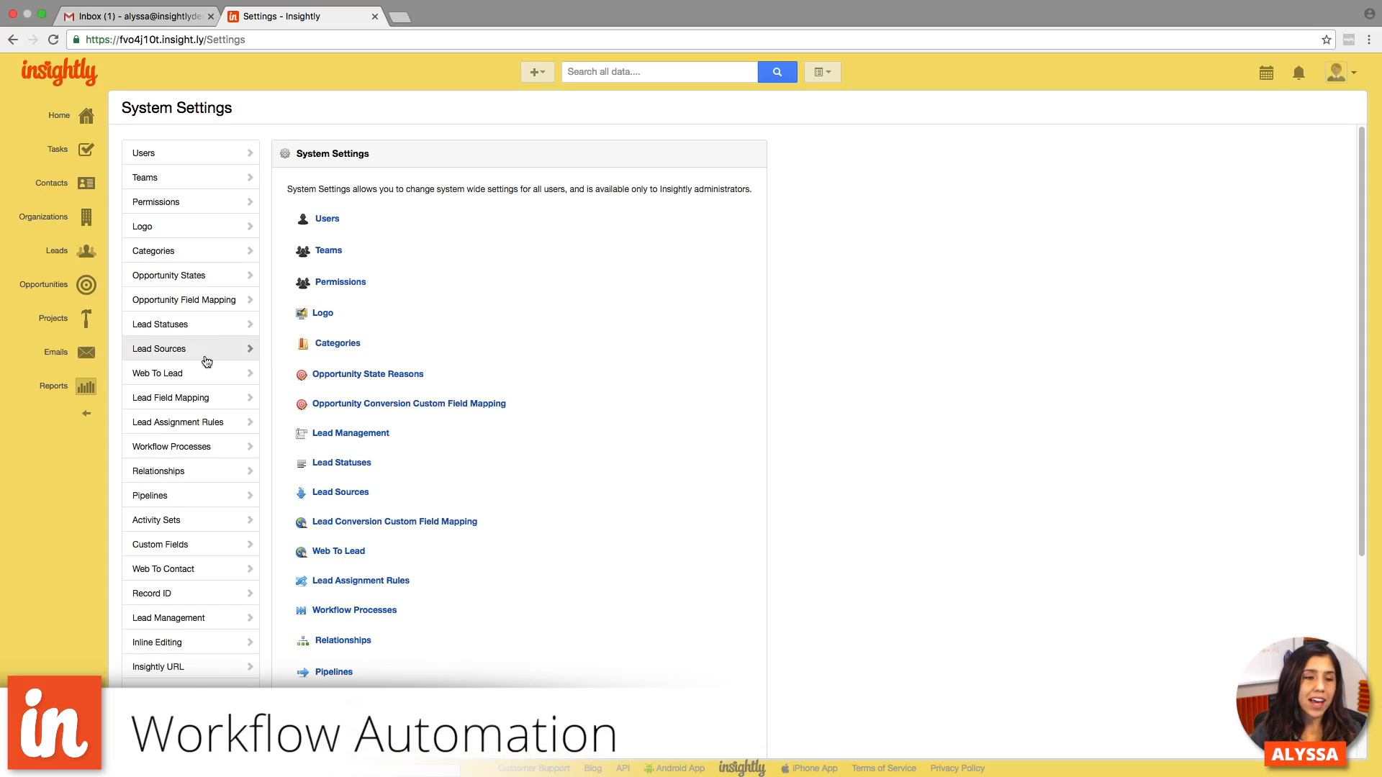
{"action": "left_click", "coordinate": [205, 457]}
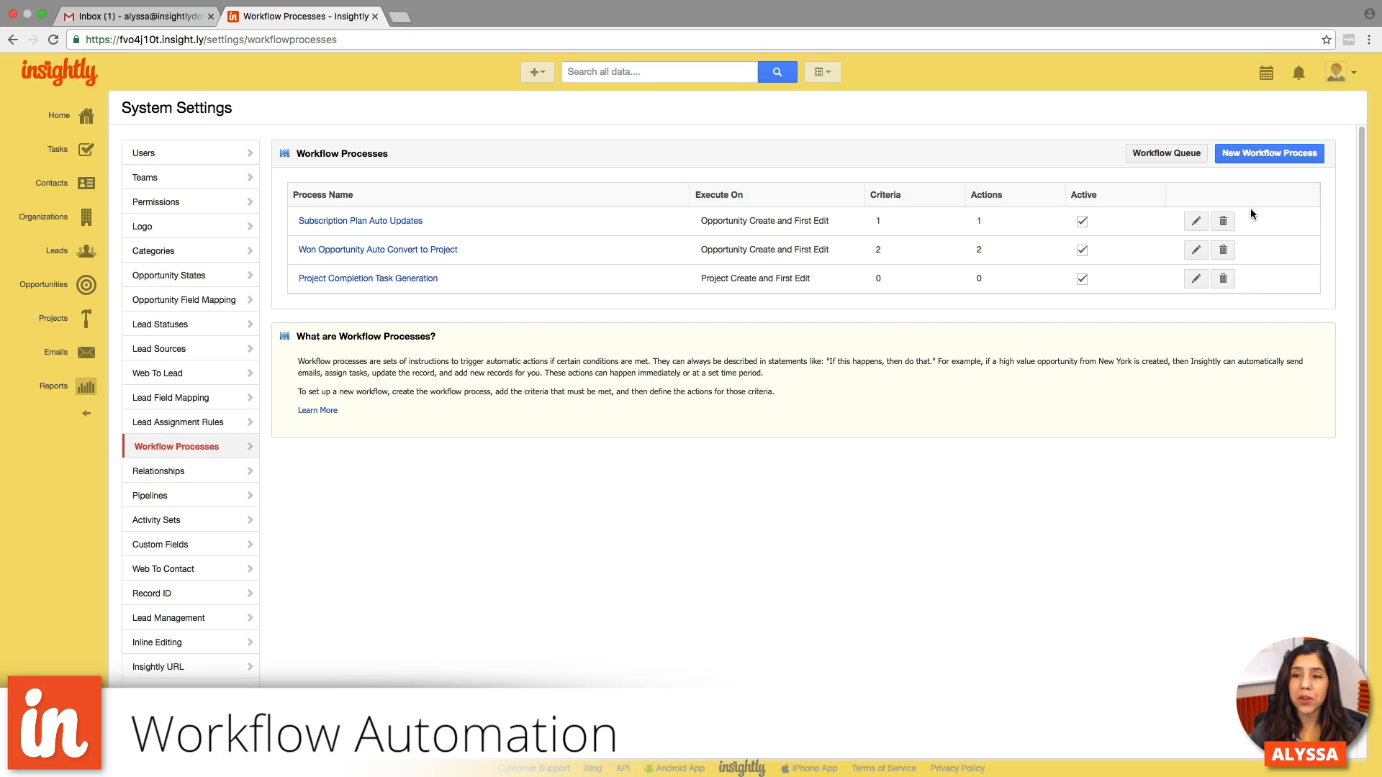
{"action": "left_click", "coordinate": [1255, 155]}
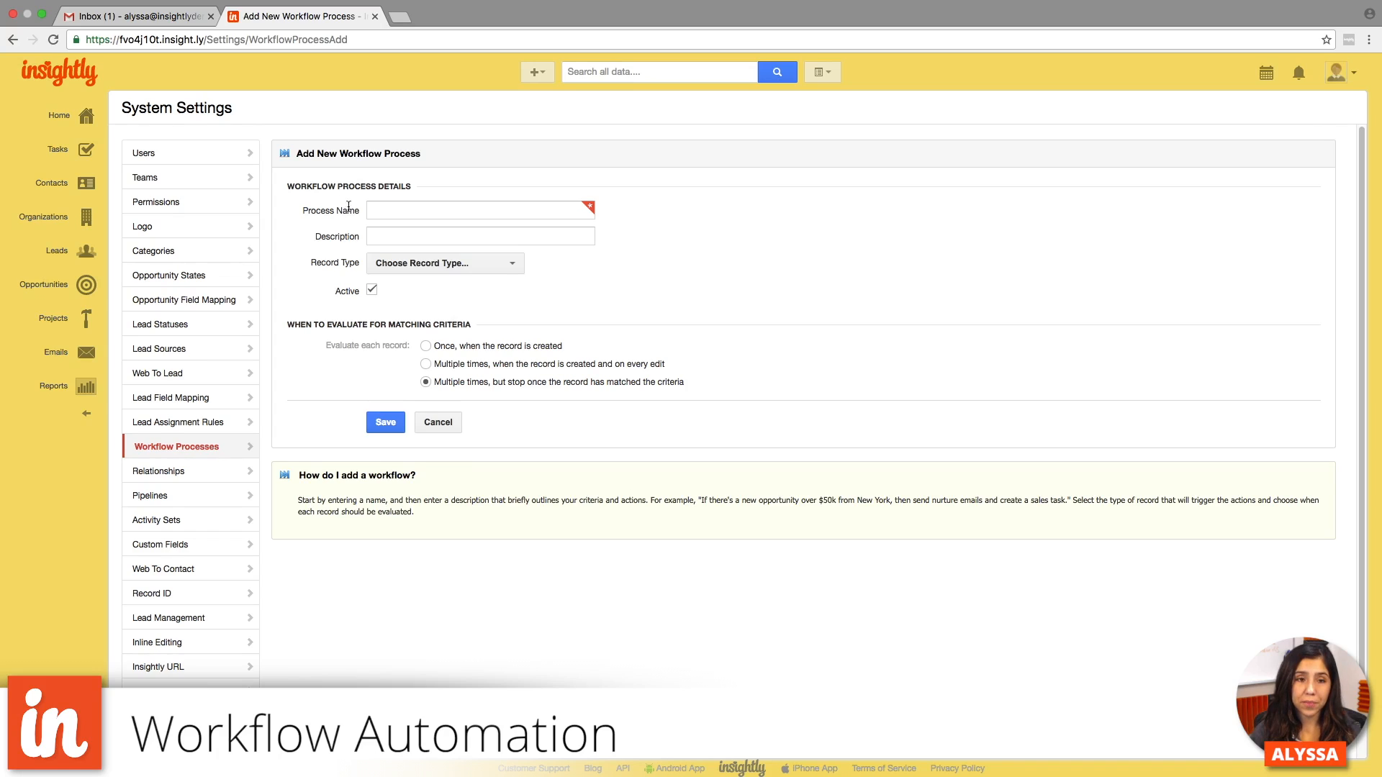
- Name the workflow process "New Lead Process"
{"action": "left_click", "coordinate": [394, 208]}
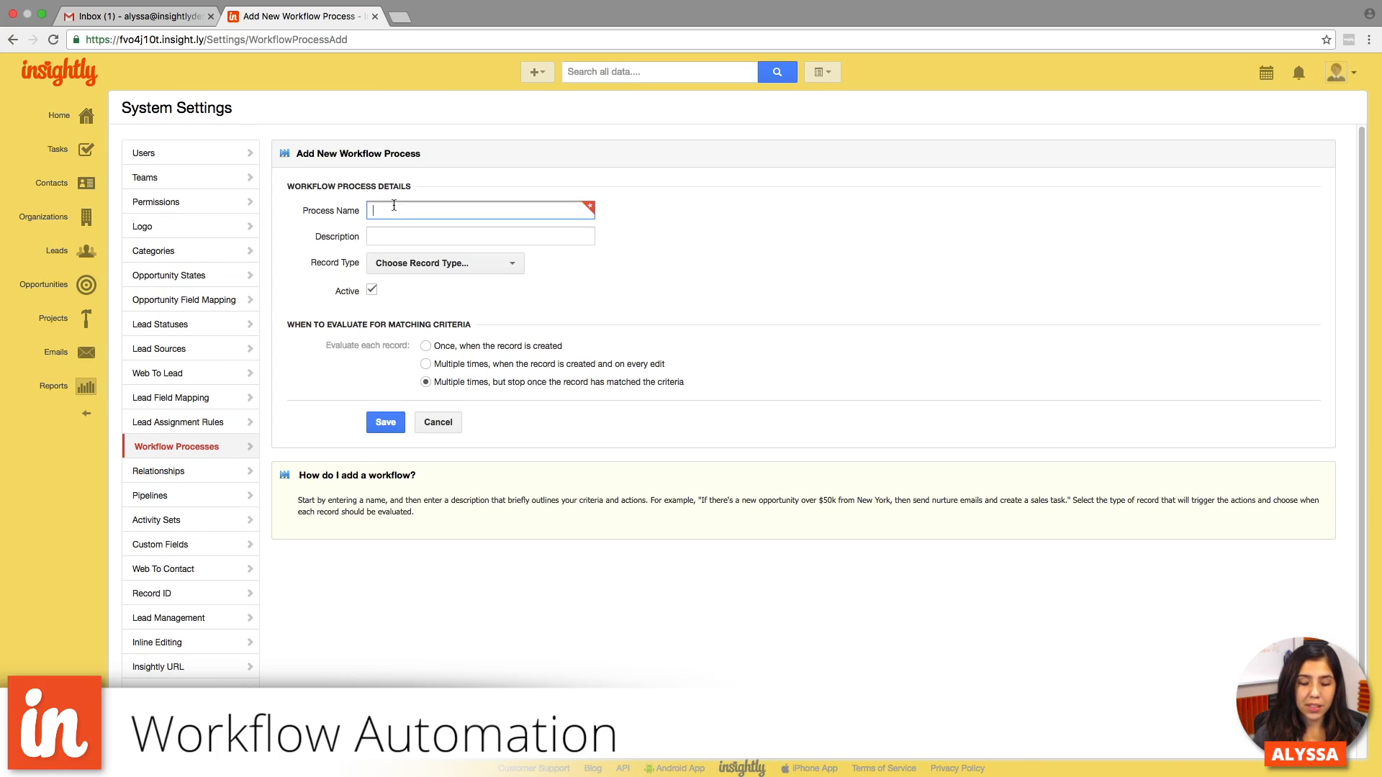
{"action": "type", "text": "New L"}
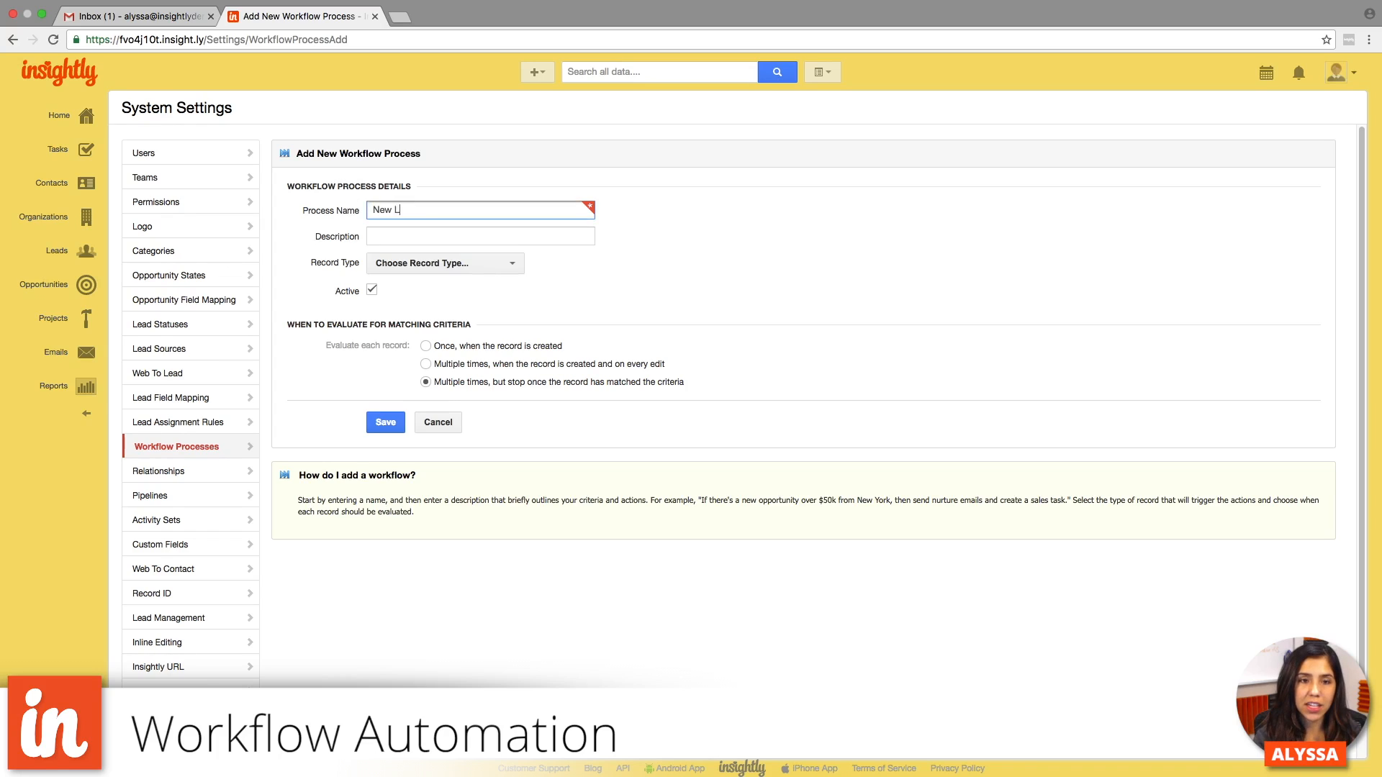
{"action": "type", "text": "ead Process"}
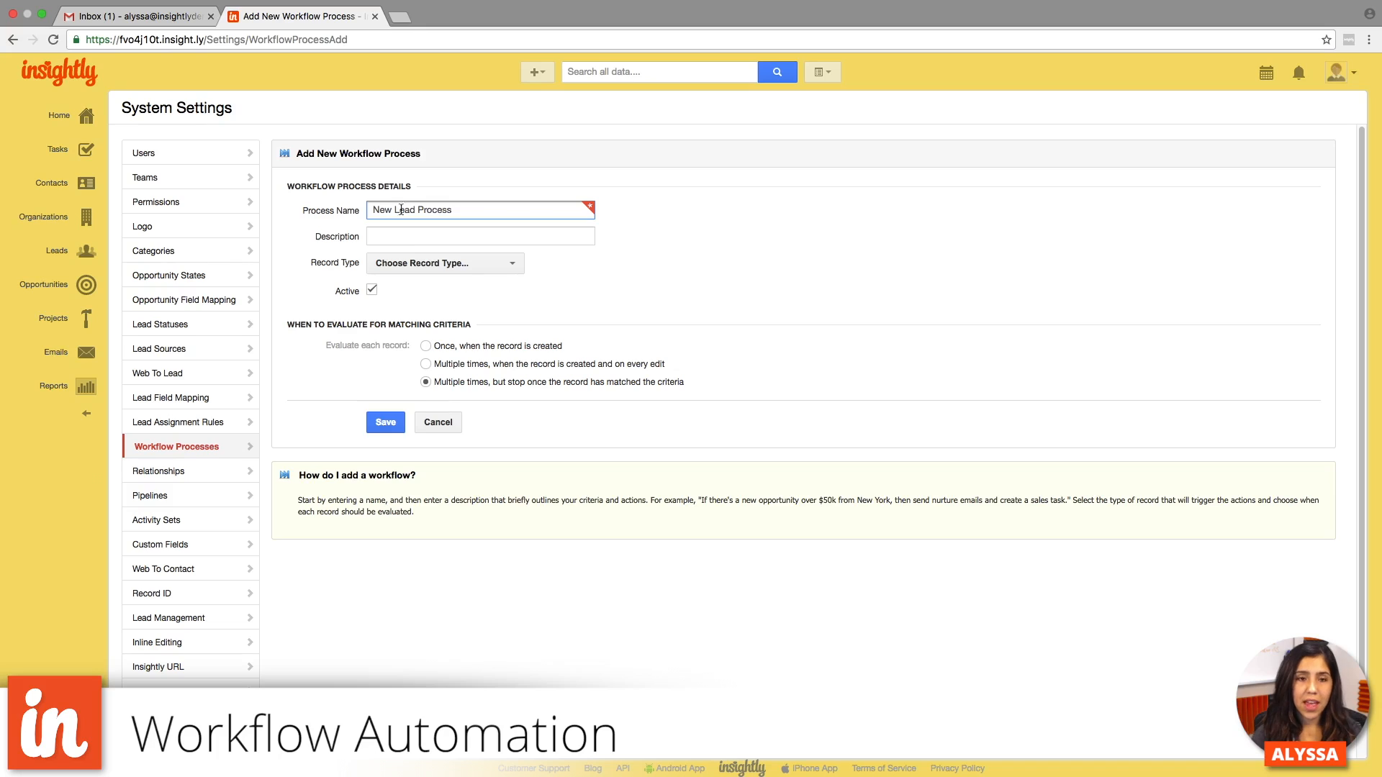
- Enter the process description "For new leads, auto send lead an email and send internal notification."
{"action": "left_click", "coordinate": [408, 239]}
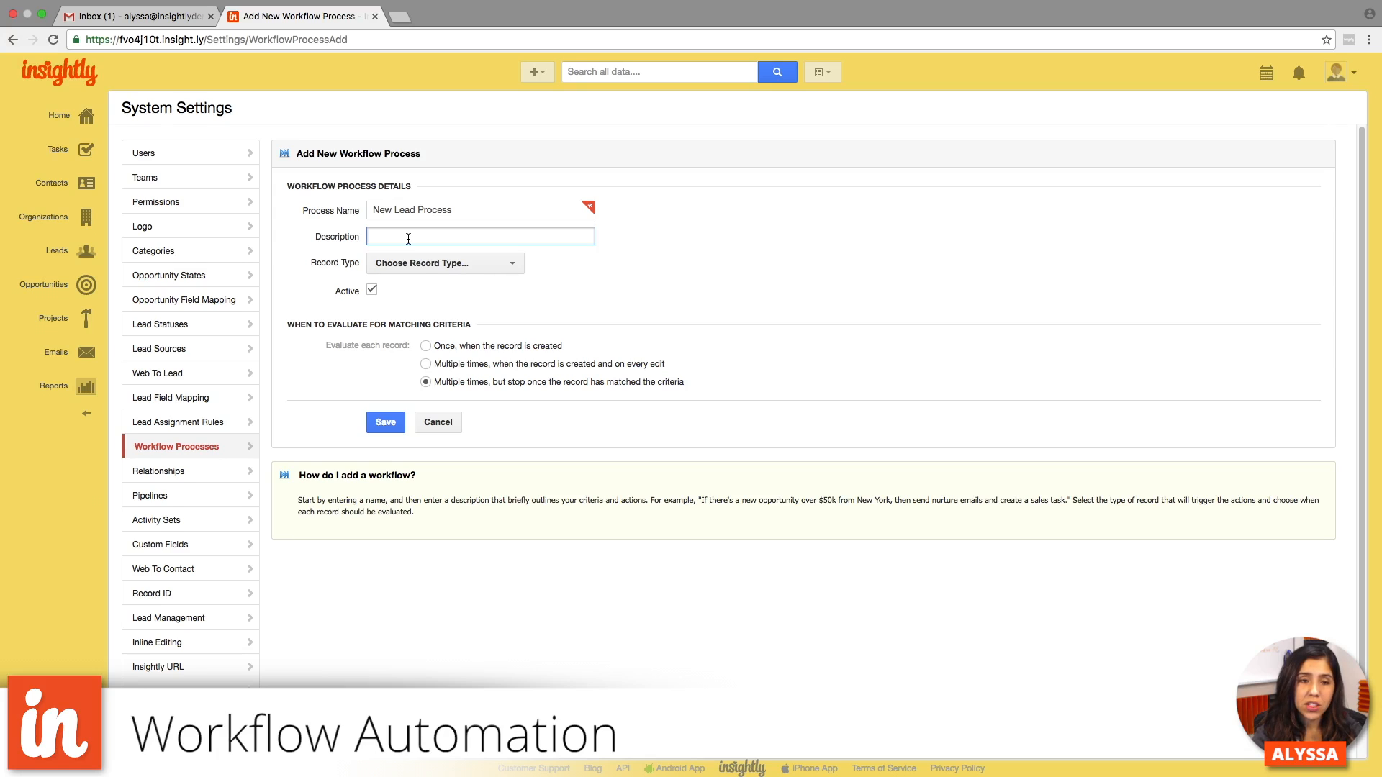
{"action": "type", "text": "For"}
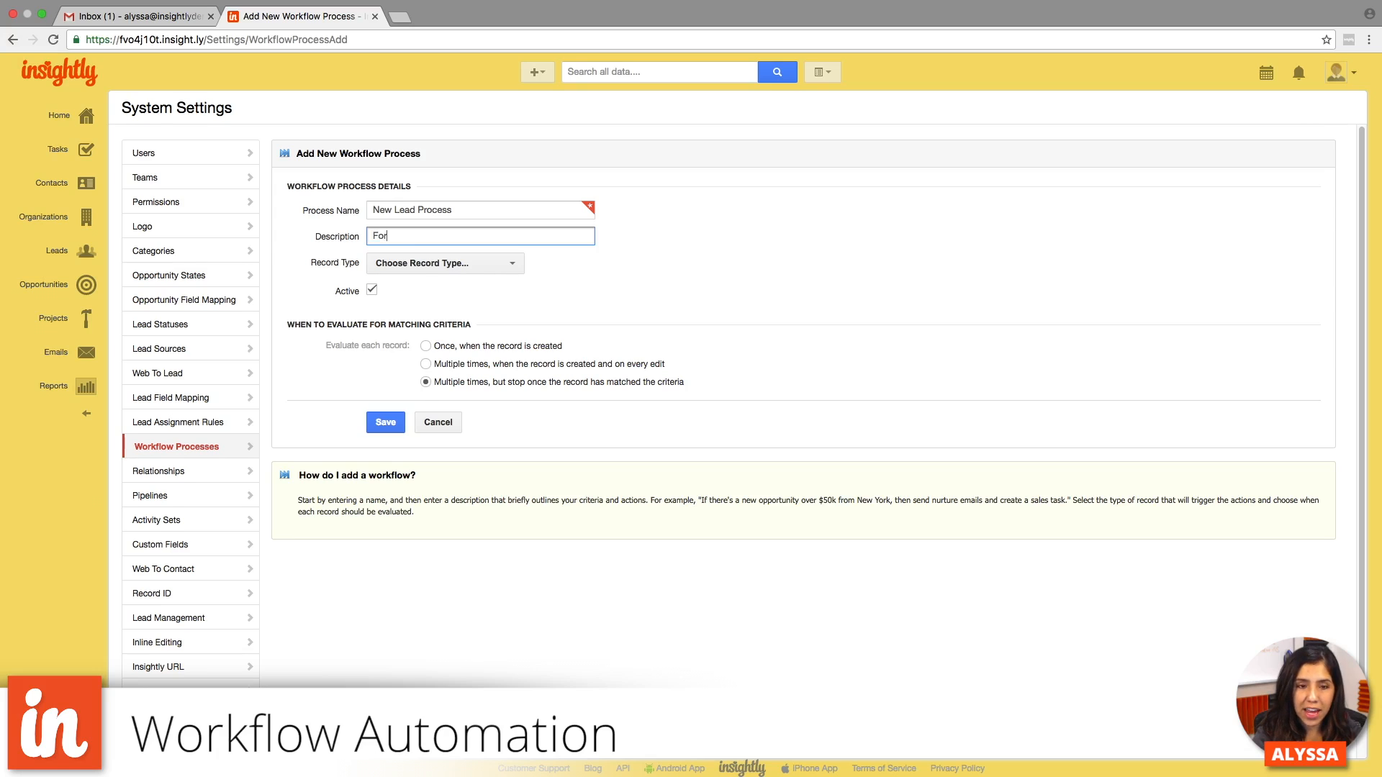
{"action": "type", "text": " new leads, auto send pro"}
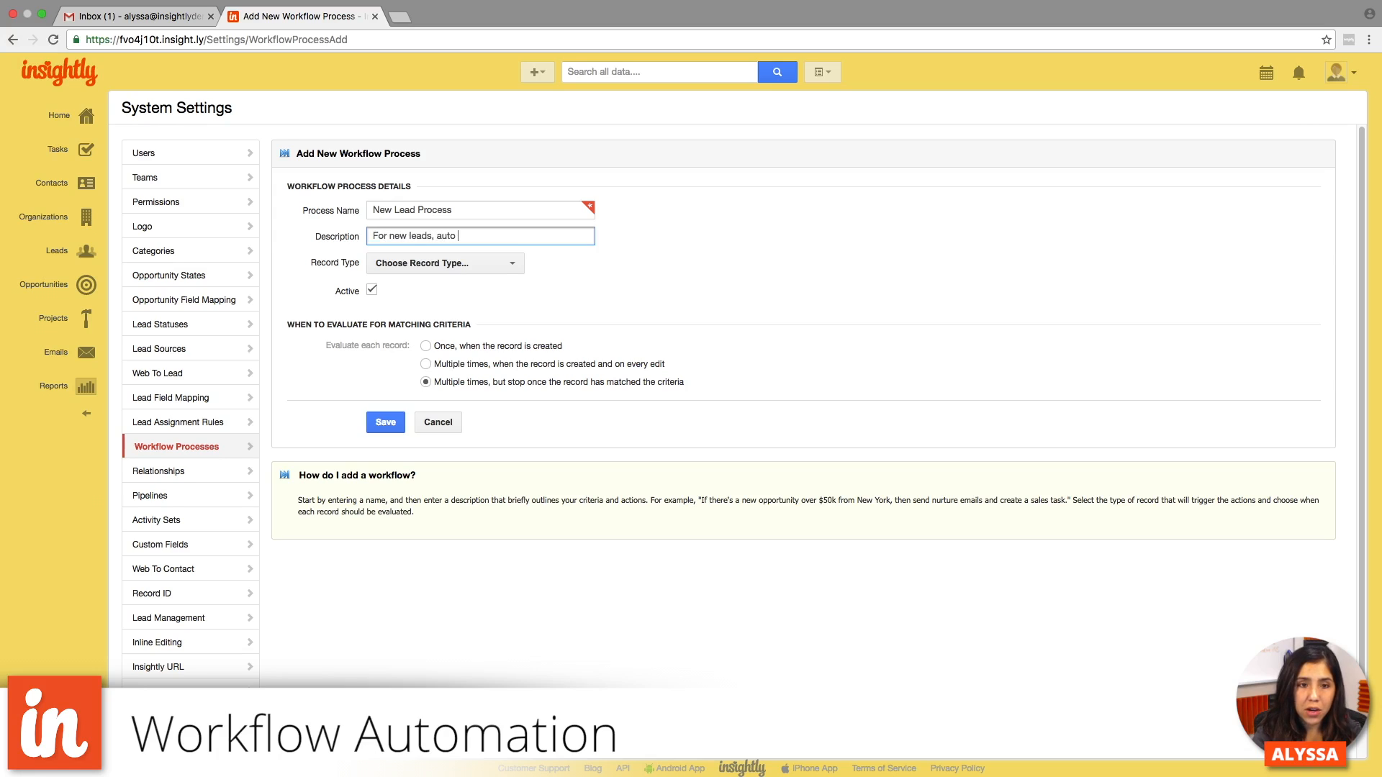
{"action": "key", "text": "BackSpace"}
{"action": "key", "text": "BackSpace"}
{"action": "key", "text": "BackSpace"}
{"action": "type", "text": "lead an autom"}
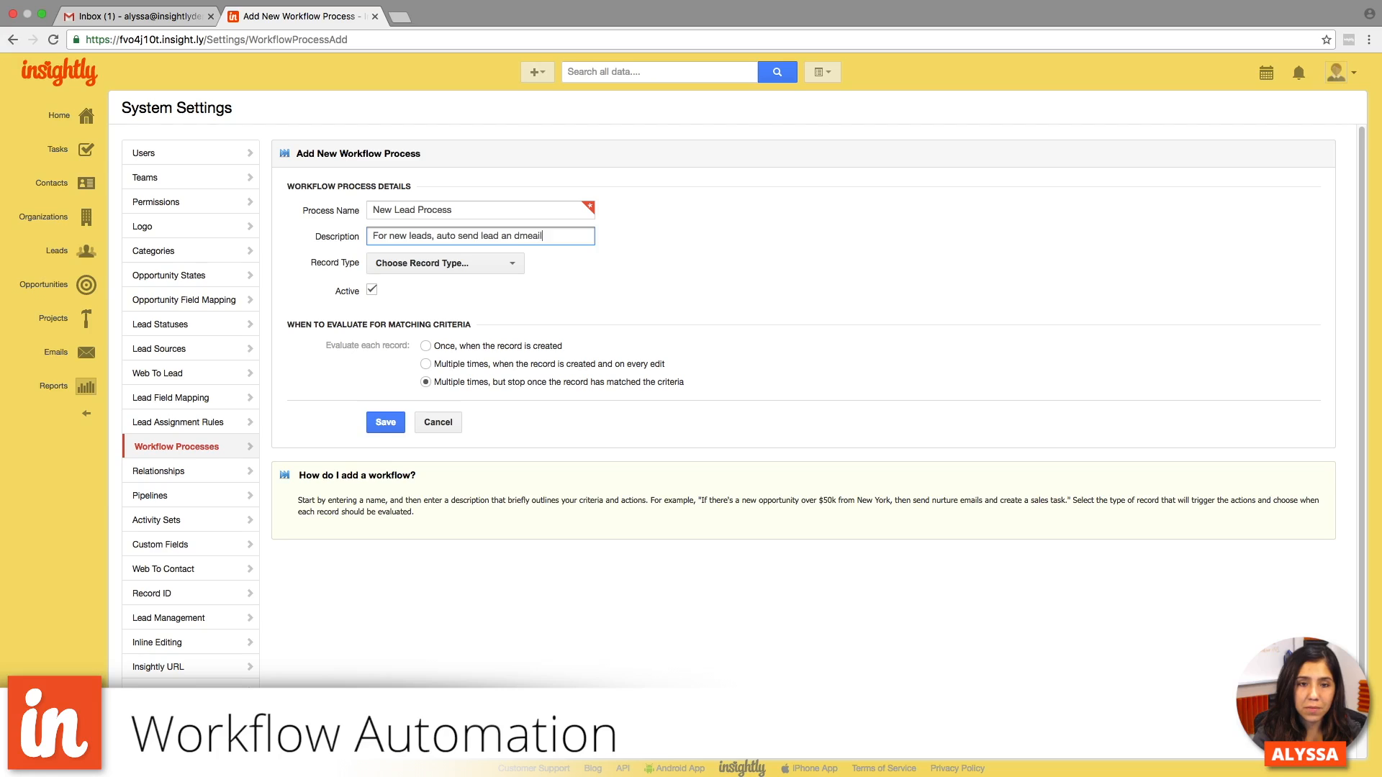
{"action": "key", "text": "BackSpace"}
{"action": "key", "text": "BackSpace"}
{"action": "key", "text": "BackSpace"}
{"action": "key", "text": "BackSpace"}
{"action": "key", "text": "BackSpace"}
{"action": "type", "text": "email an"}
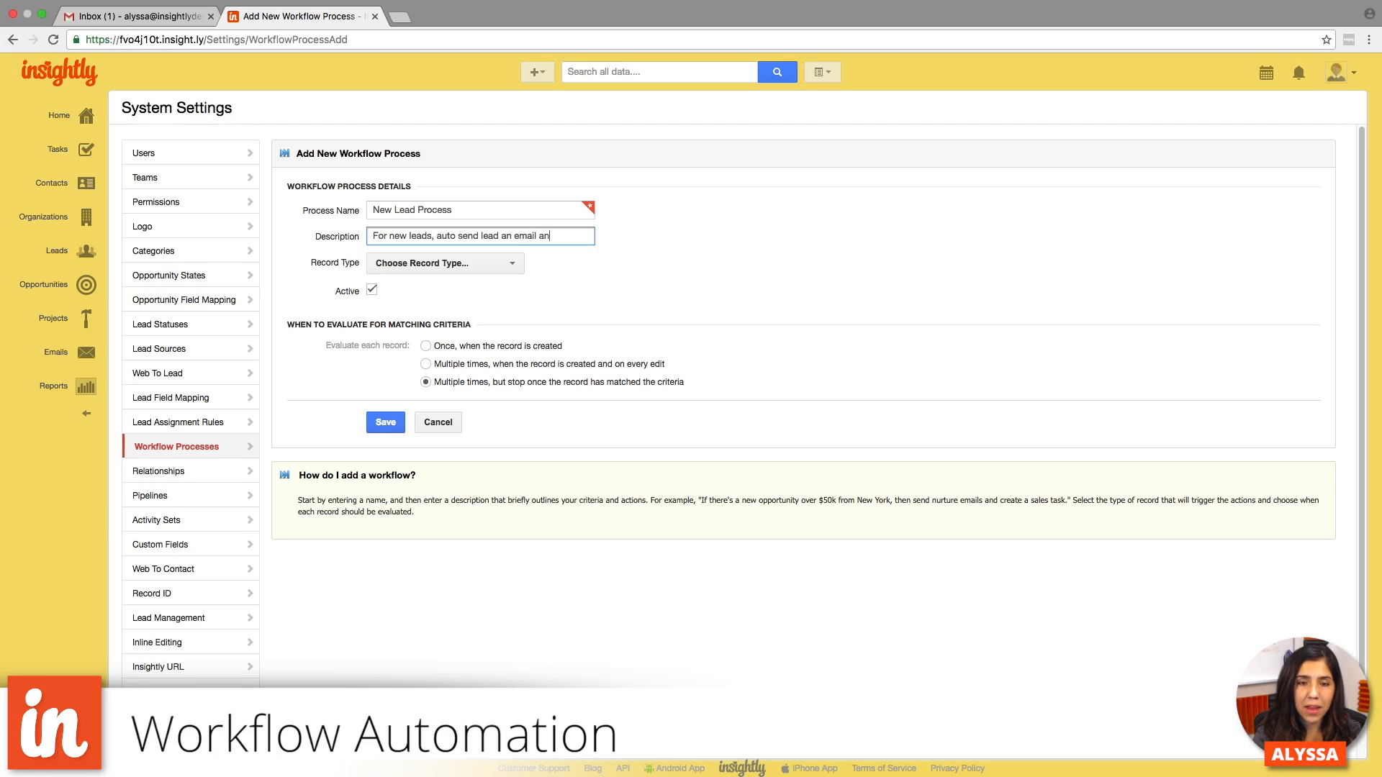
{"action": "type", "text": "d send internal"}
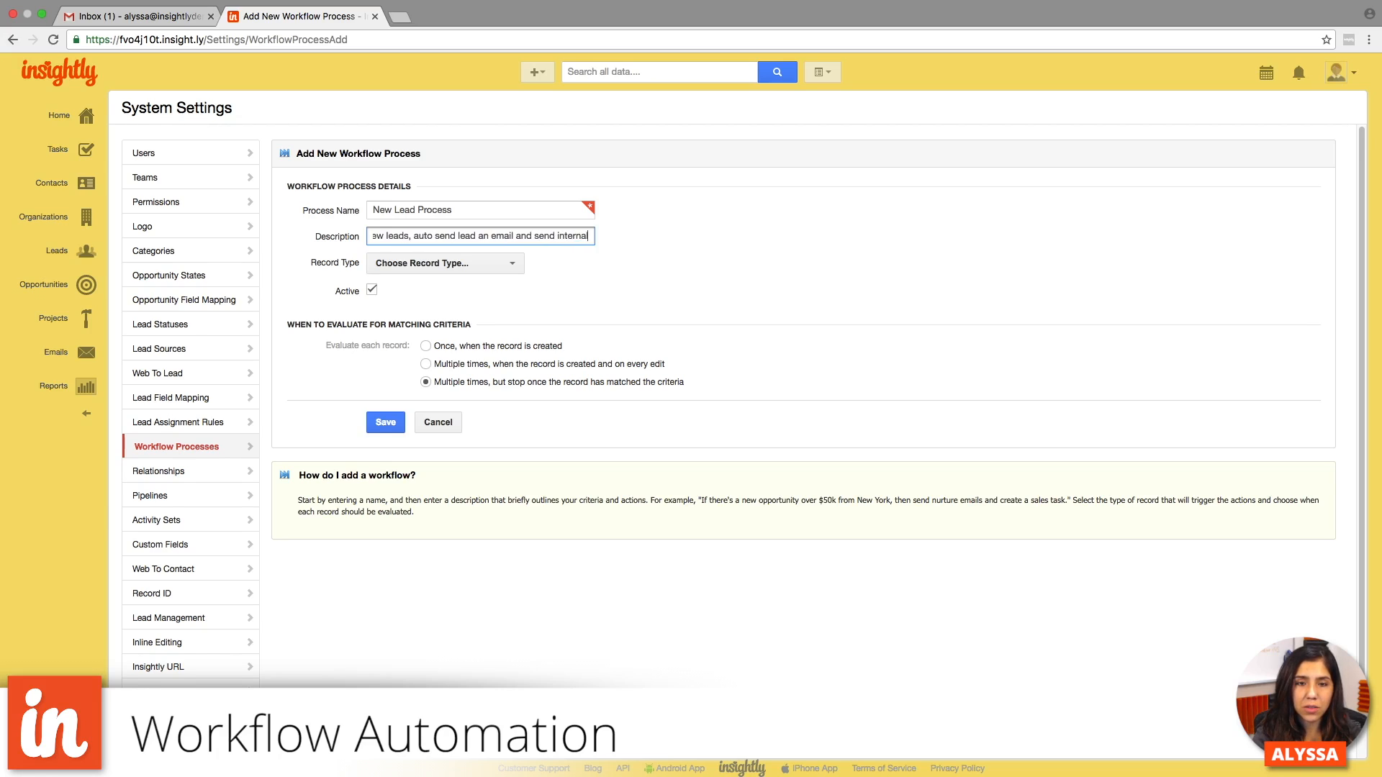
{"action": "type", "text": " notification."}
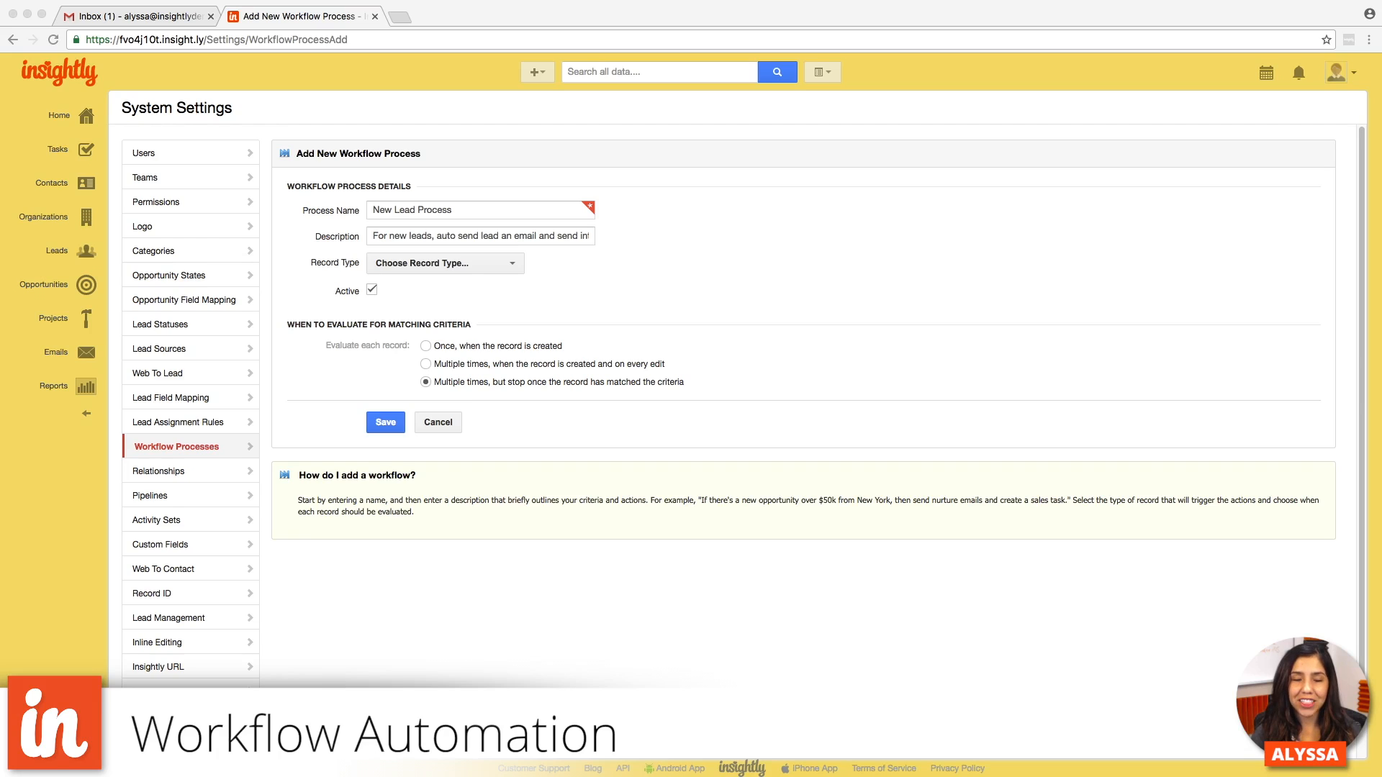
- Set the workflow's record type to Lead and make the process inactive
{"action": "left_click", "coordinate": [456, 263]}
{"action": "left_click", "coordinate": [469, 263]}
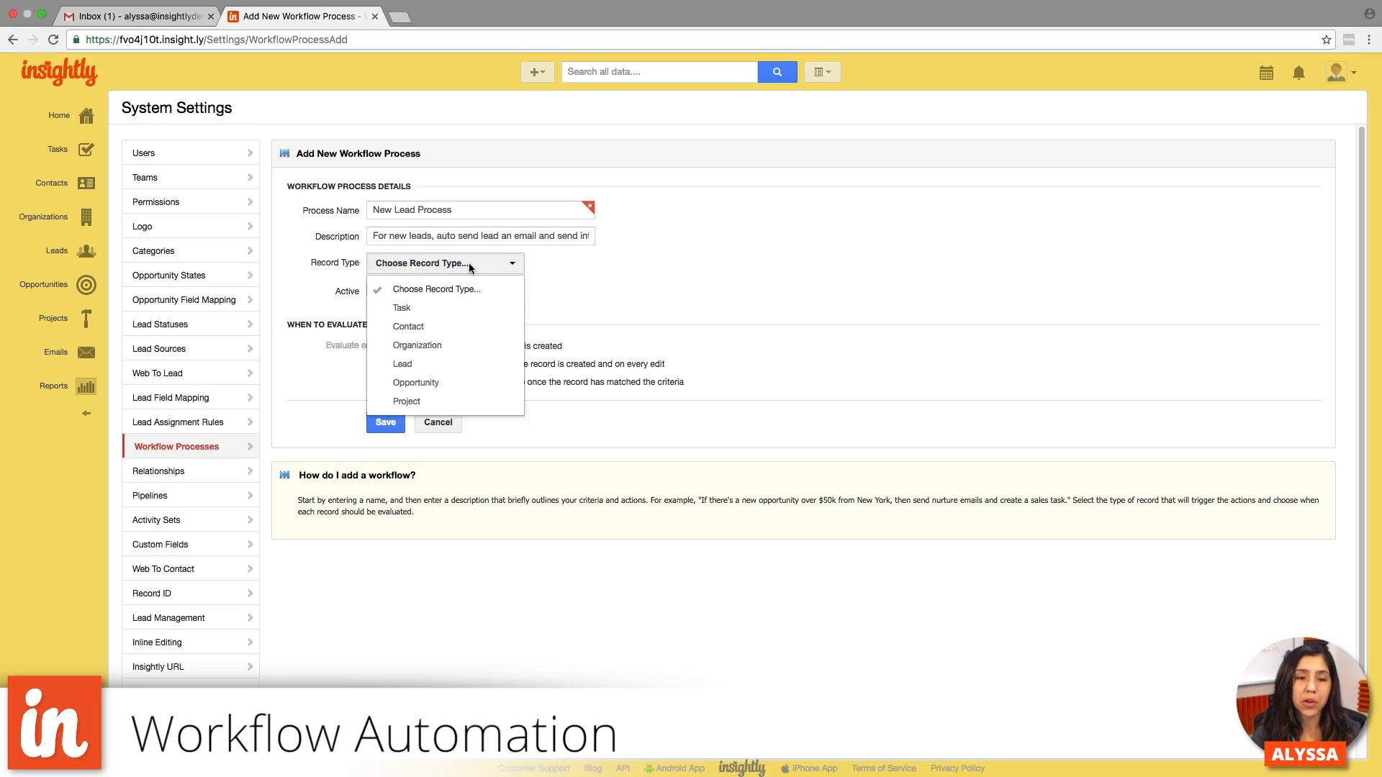
{"action": "left_click", "coordinate": [431, 365]}
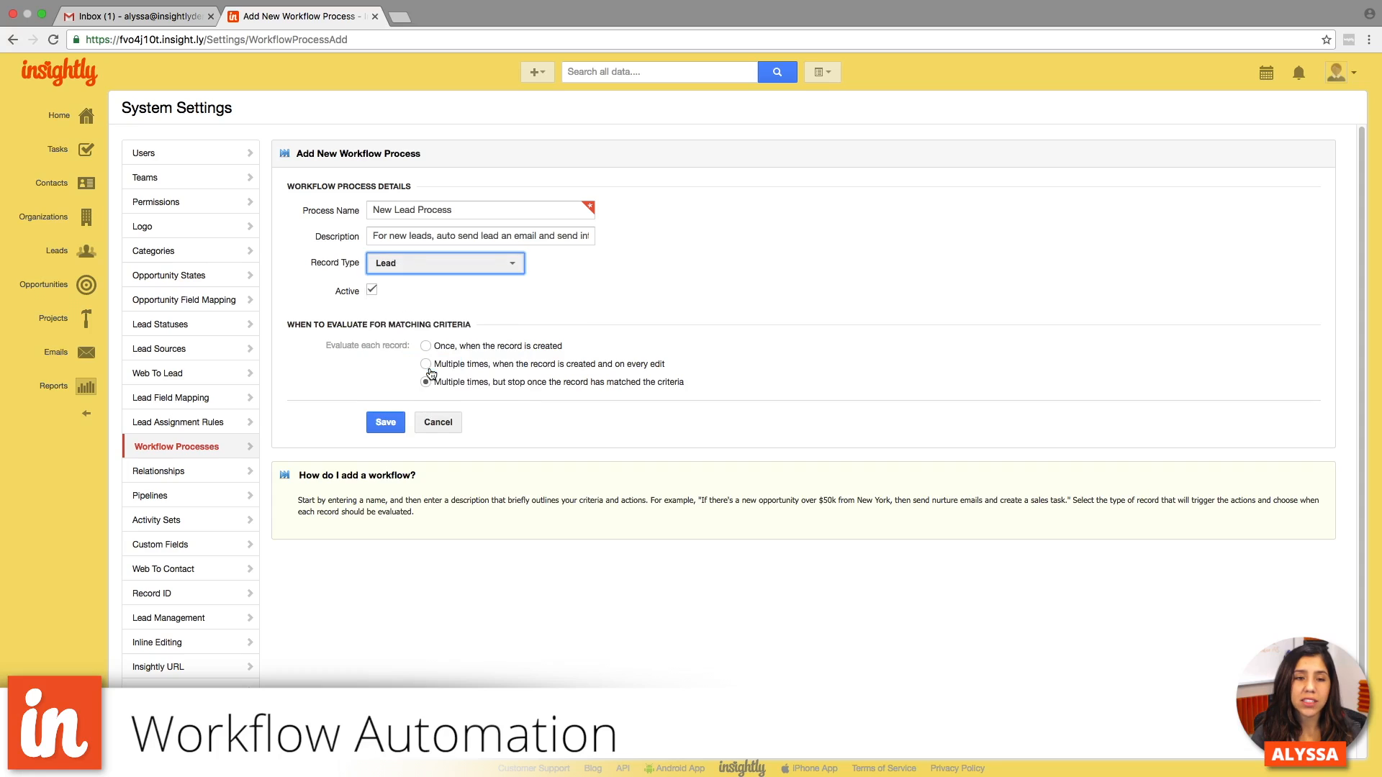
{"action": "left_click", "coordinate": [371, 291]}
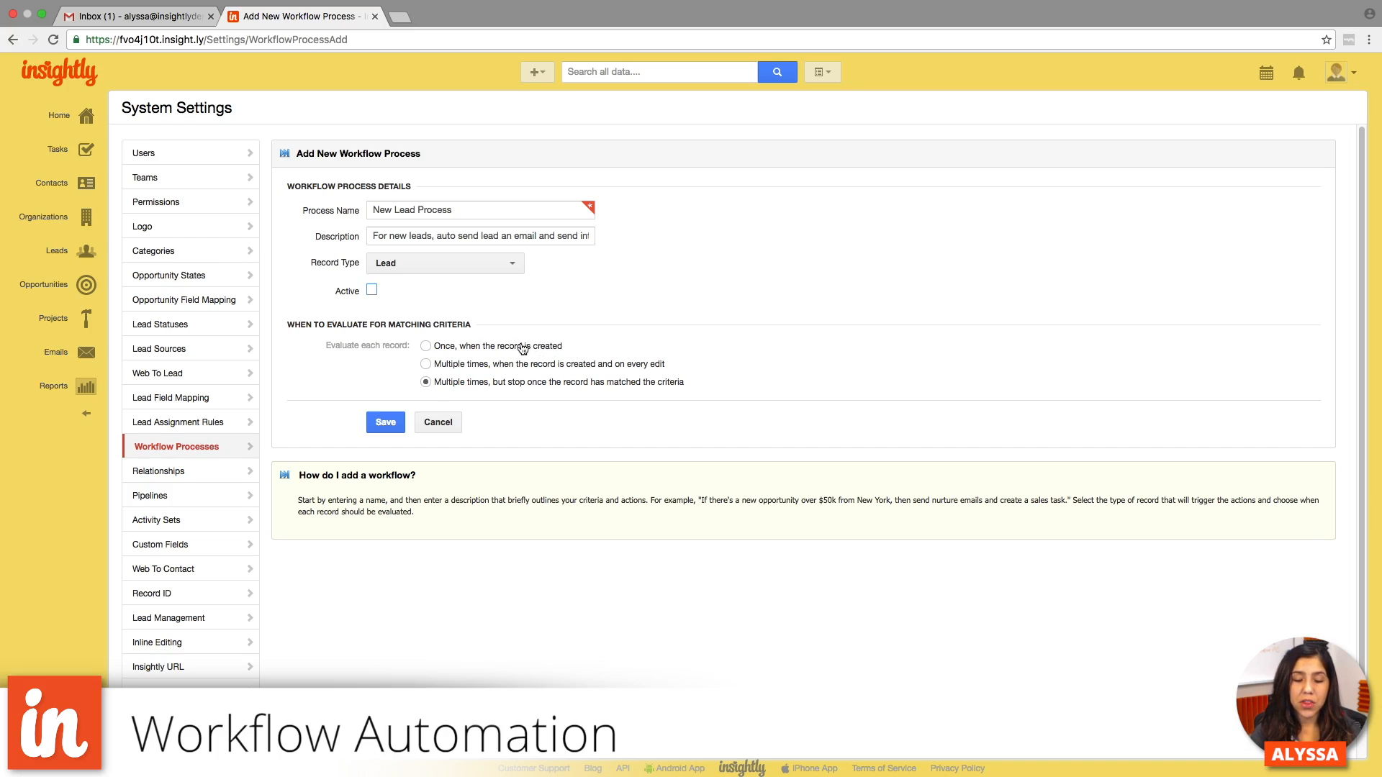
- Have each record evaluated once, when the record is created, and save the workflow process
{"action": "left_click", "coordinate": [428, 349]}
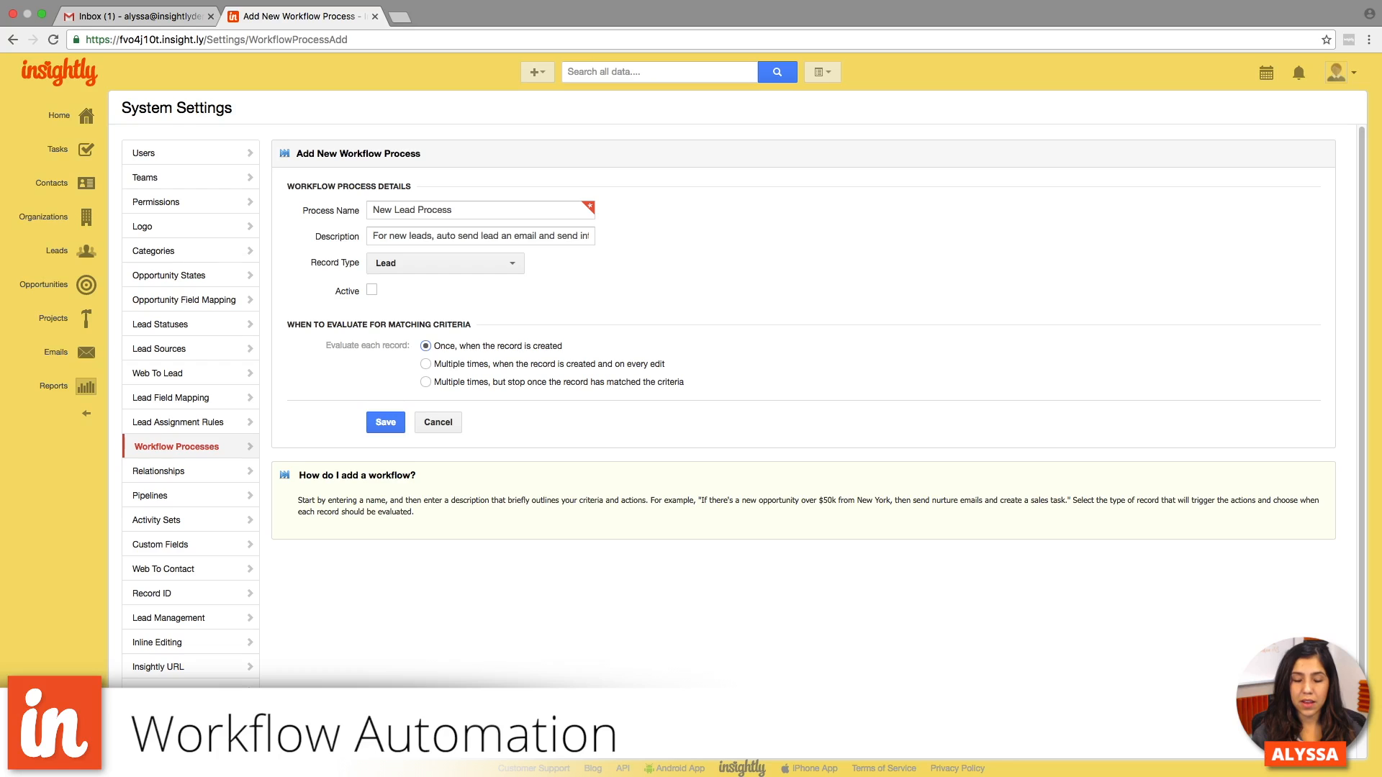
{"action": "left_click", "coordinate": [426, 383]}
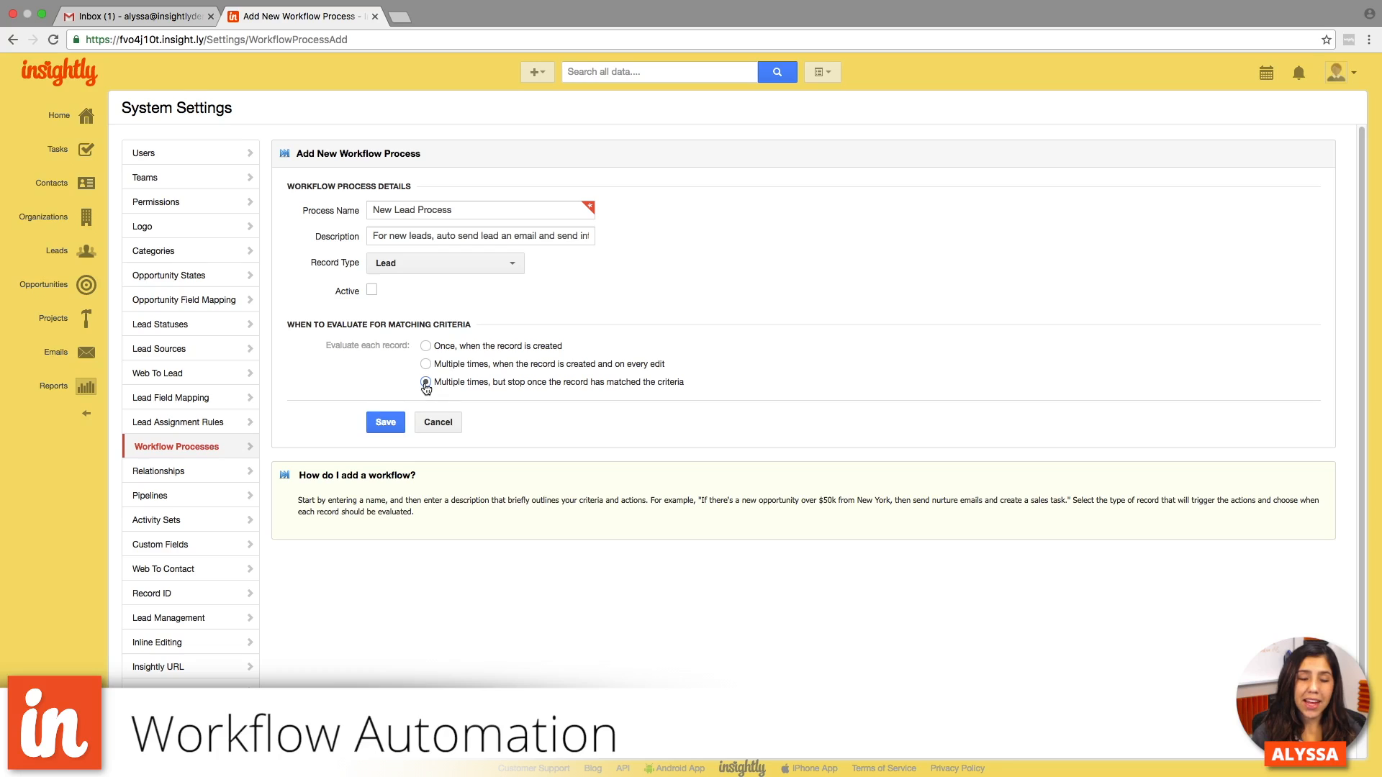
{"action": "left_click", "coordinate": [425, 348]}
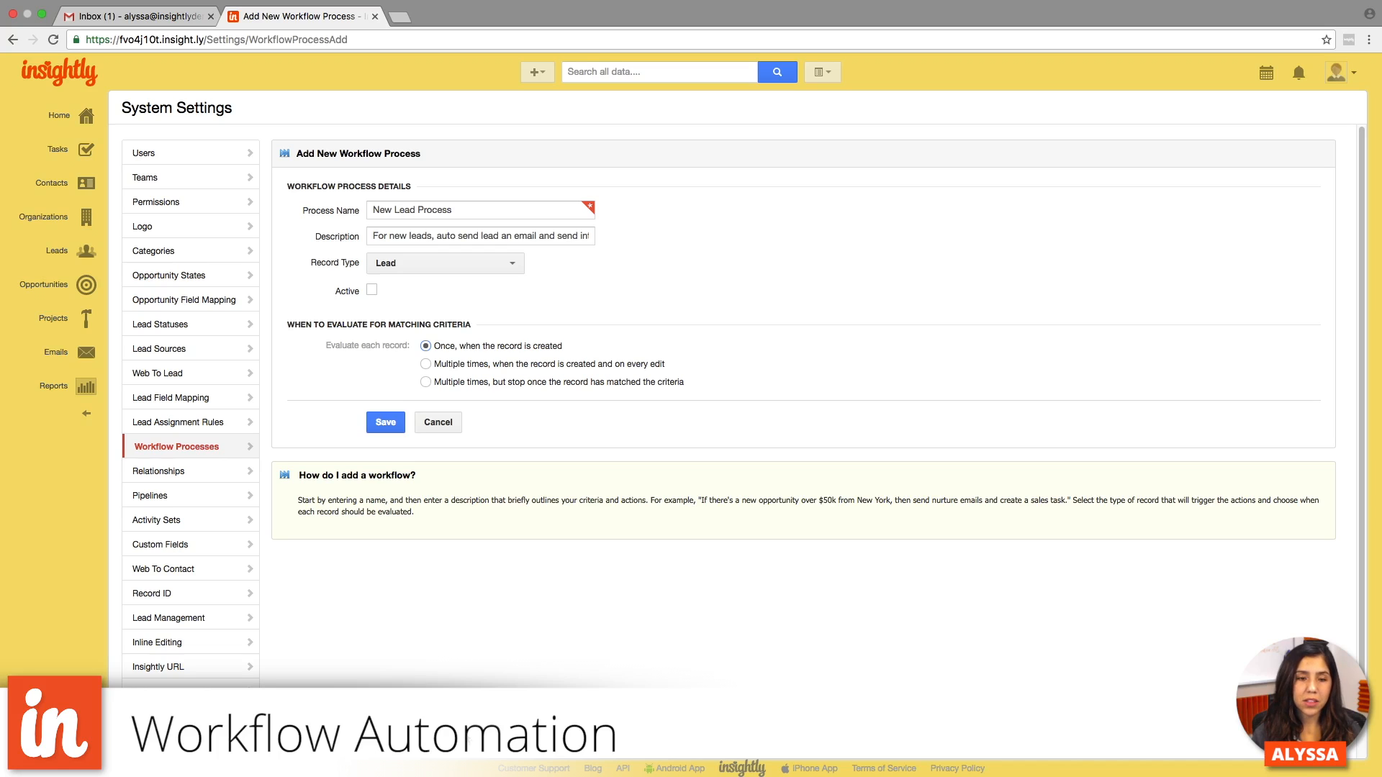
{"action": "left_click", "coordinate": [385, 424]}
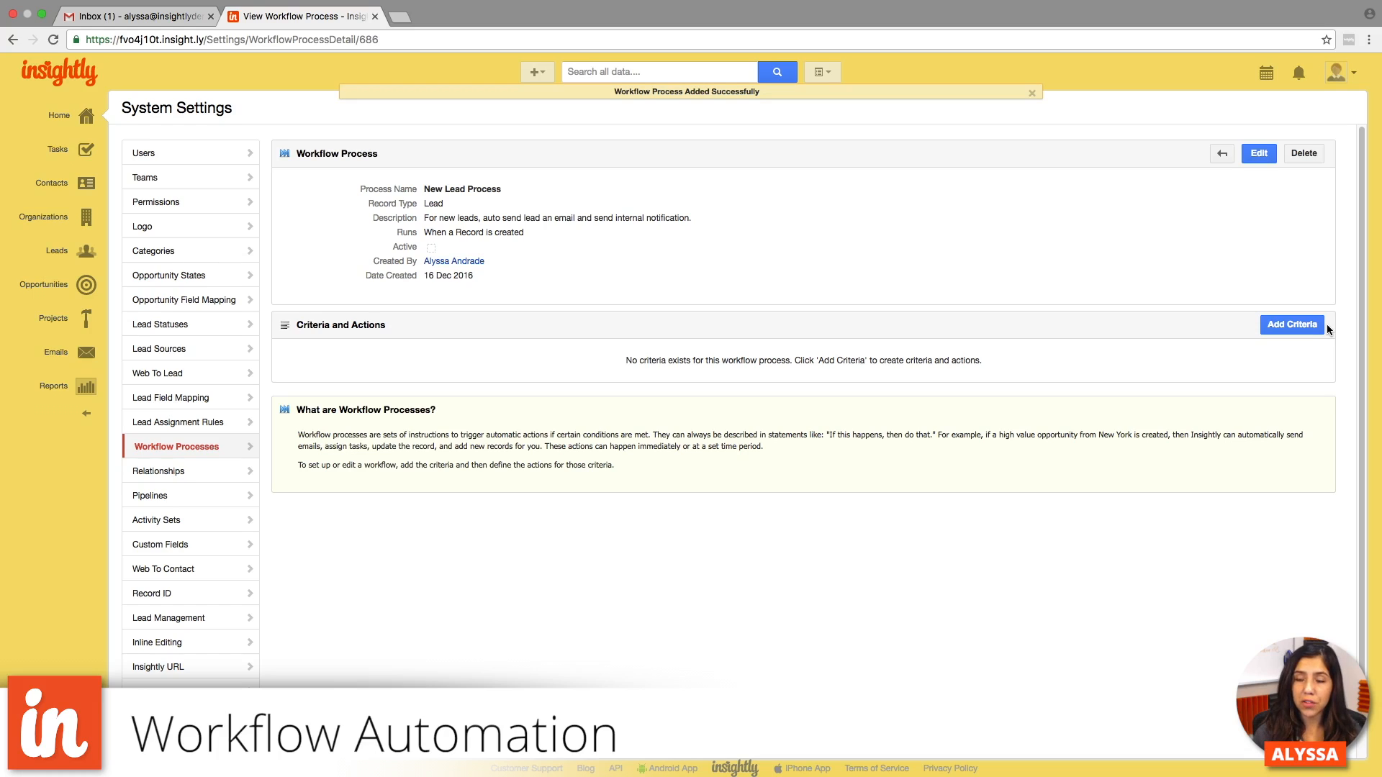
- Add criteria named "New Lead" to the workflow process
{"action": "left_click", "coordinate": [1287, 326]}
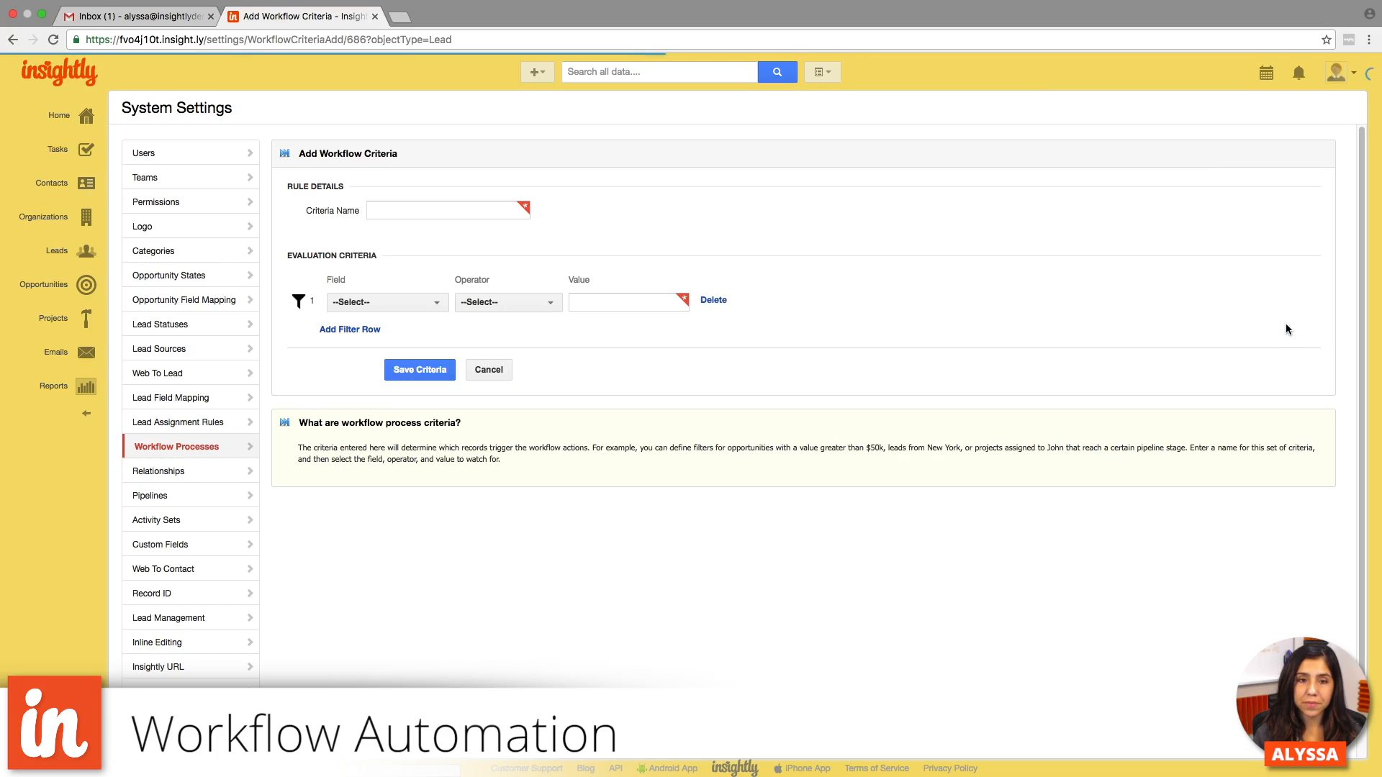
{"action": "left_click", "coordinate": [435, 210]}
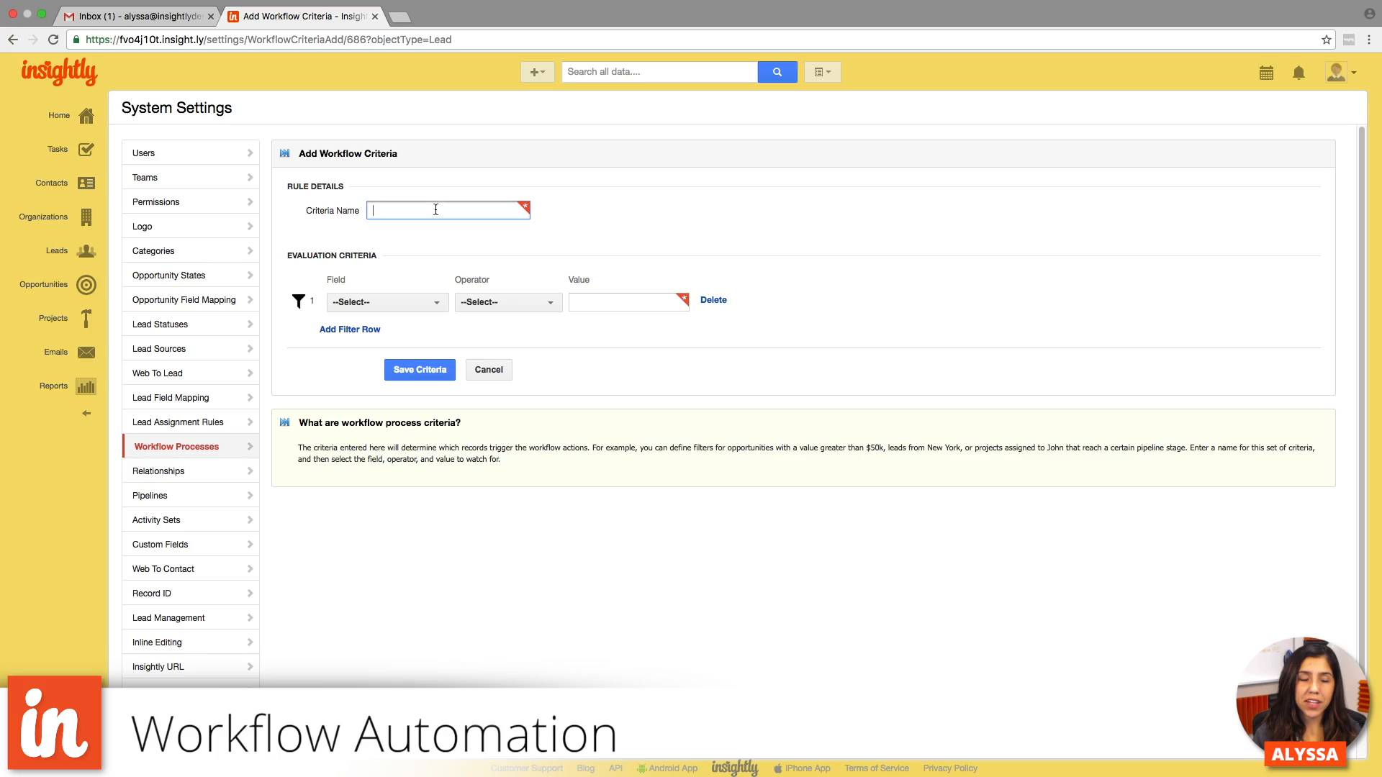
{"action": "type", "text": "New Lead"}
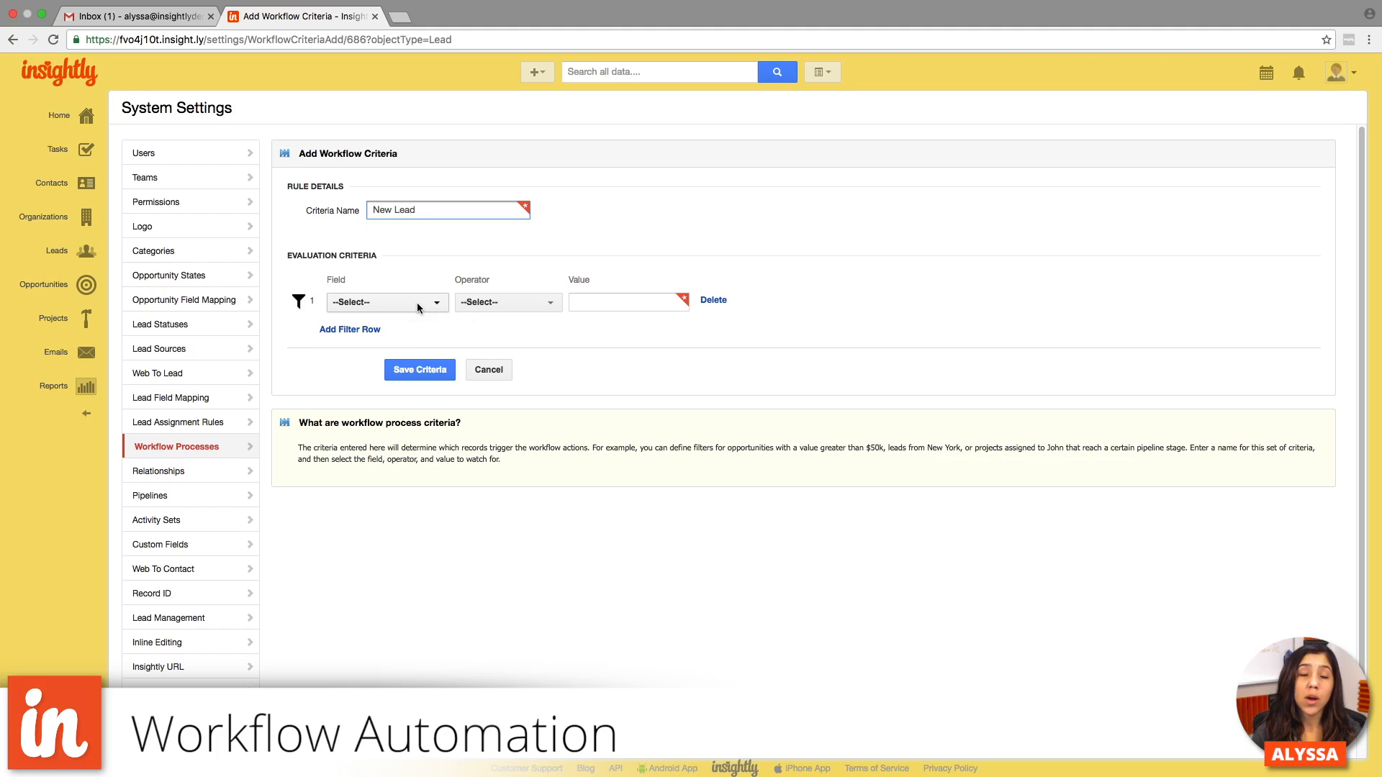
- Define the evaluation criteria as Lead Status equals NotContacted and save them
{"action": "left_click", "coordinate": [418, 308]}
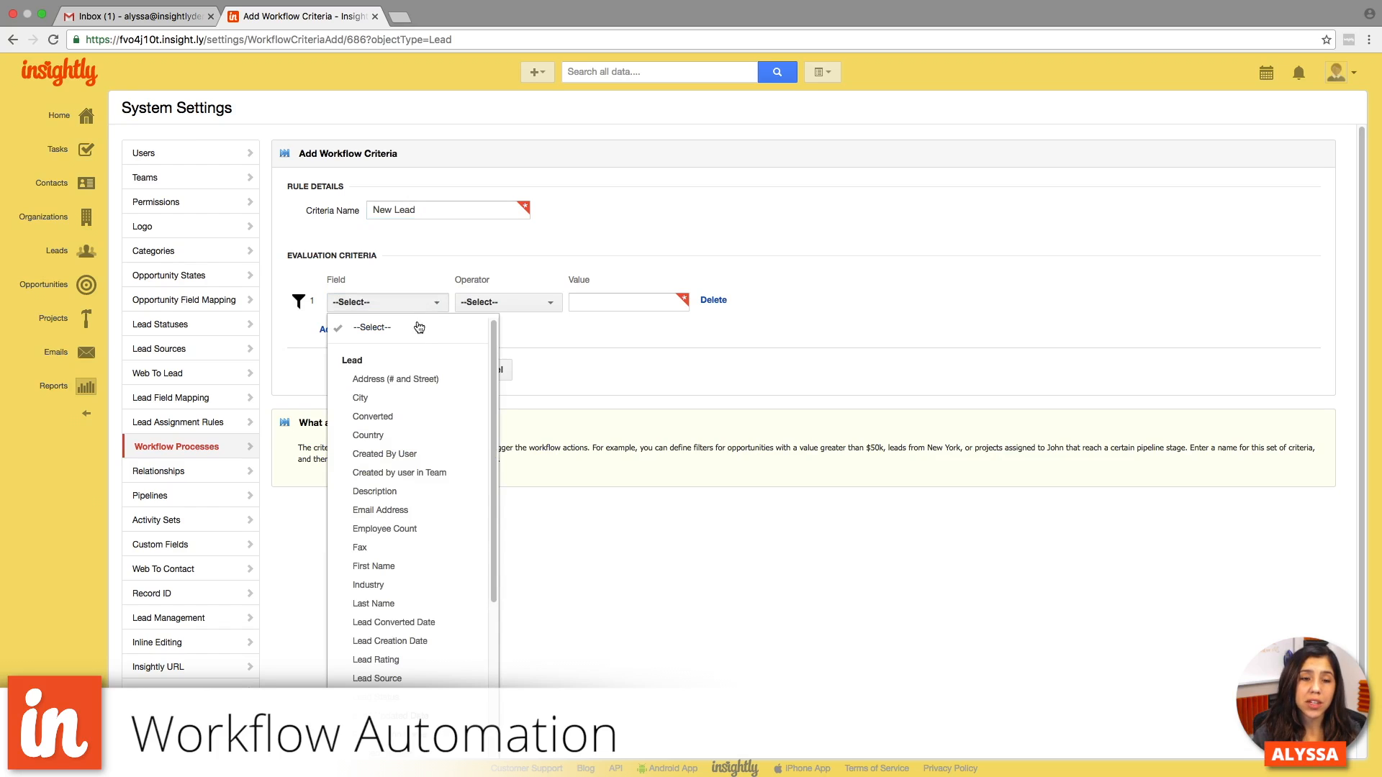
{"action": "scroll", "coordinate": [426, 471], "scroll_direction": "down", "scroll_amount": 1}
{"action": "scroll", "coordinate": [426, 471], "scroll_direction": "down", "scroll_amount": 1}
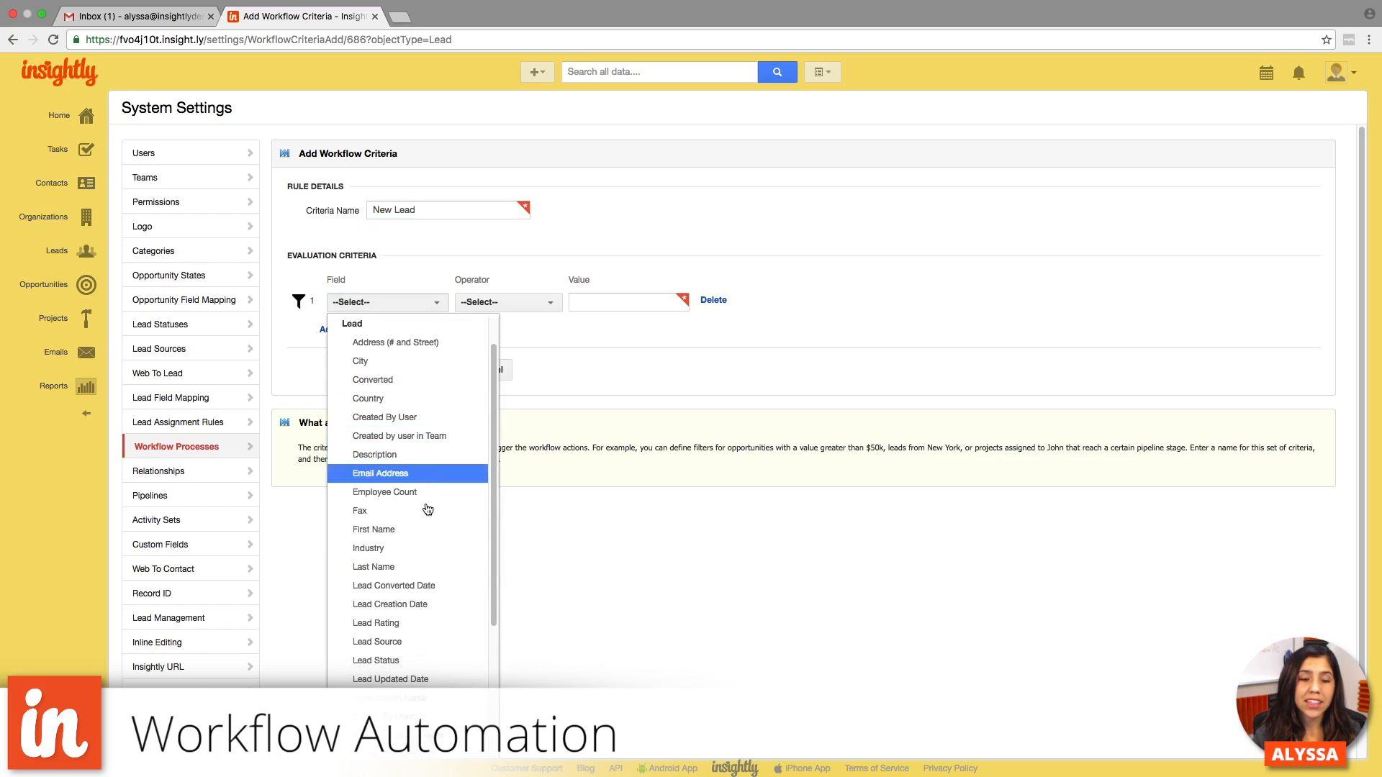
{"action": "left_click", "coordinate": [454, 658]}
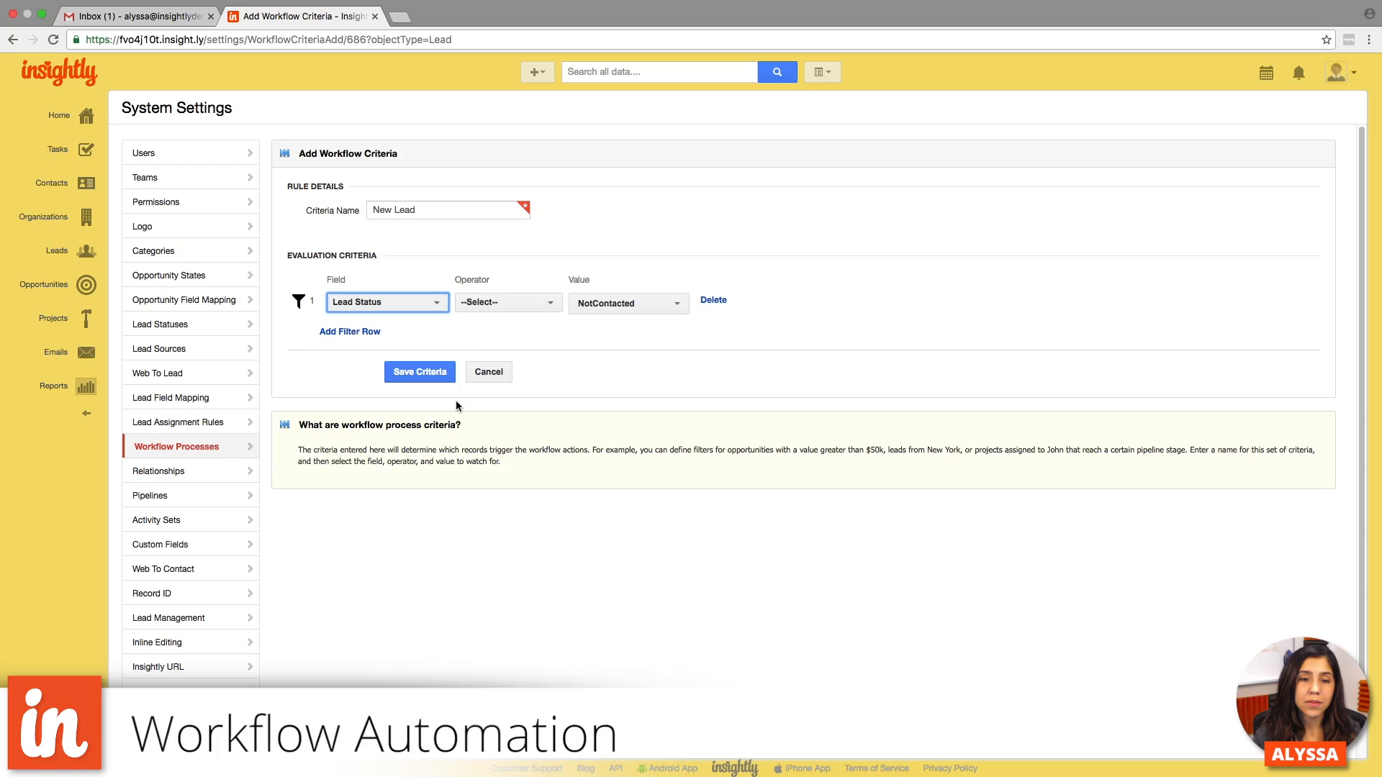
{"action": "left_click", "coordinate": [504, 302]}
{"action": "left_click", "coordinate": [505, 326]}
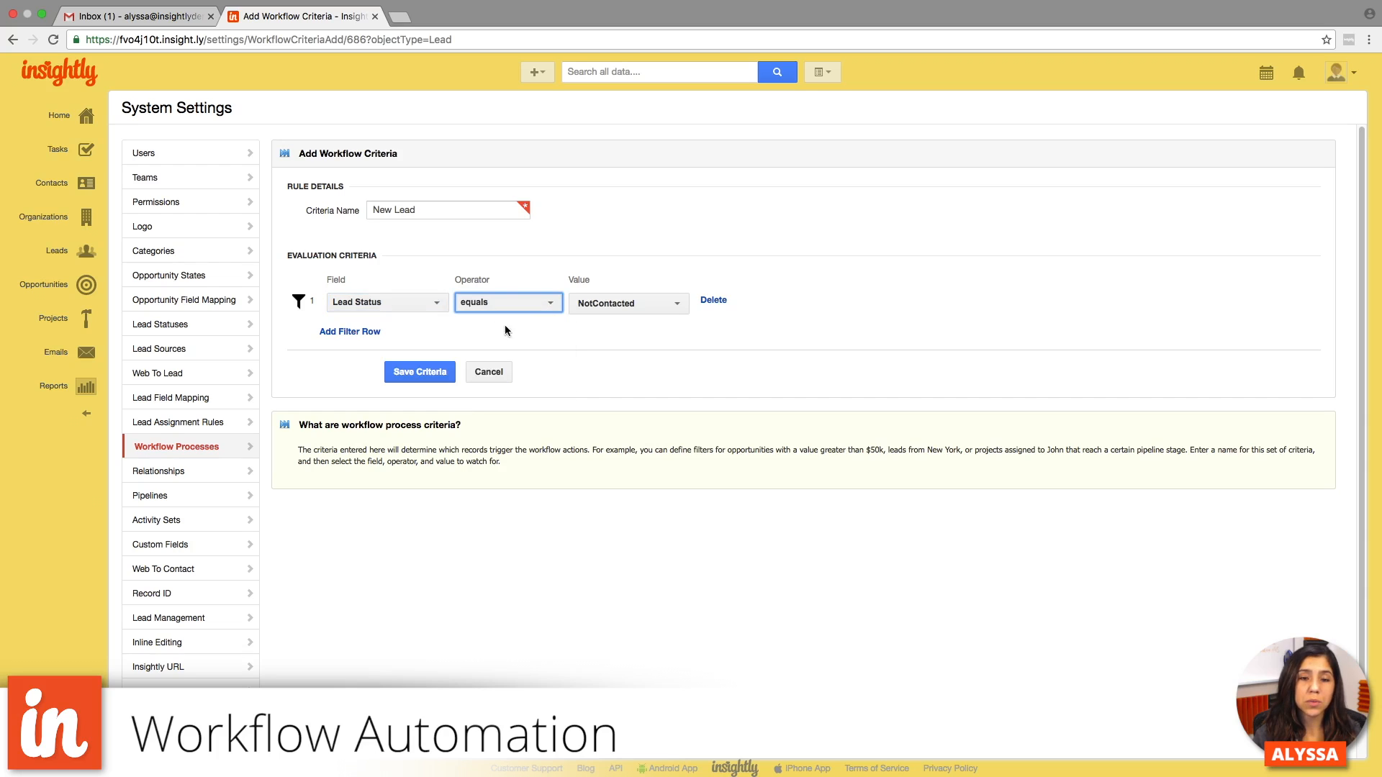
{"action": "left_click", "coordinate": [577, 328]}
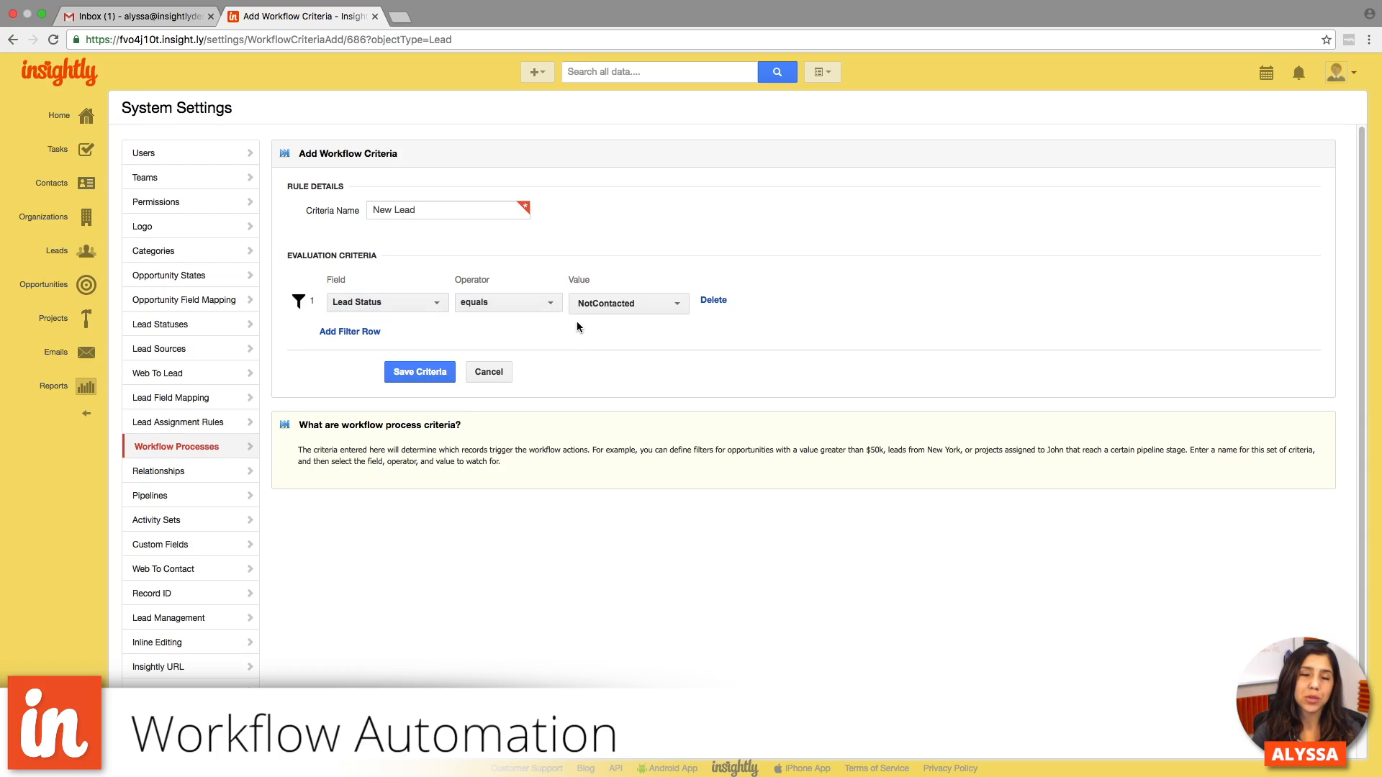
{"action": "left_click", "coordinate": [425, 372]}
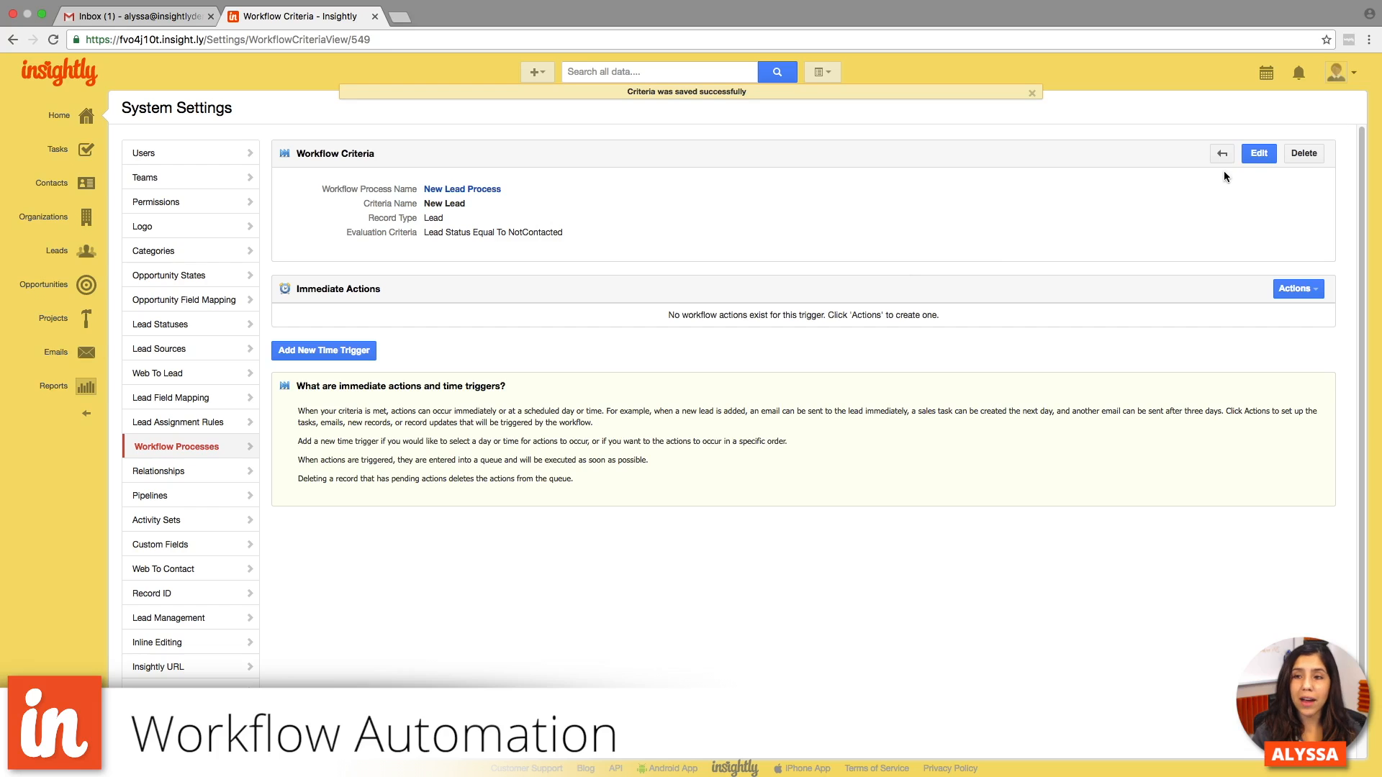
- Edit the New Lead criteria and add a second filter row, And City equals San Francisco
{"action": "left_click", "coordinate": [1256, 155]}
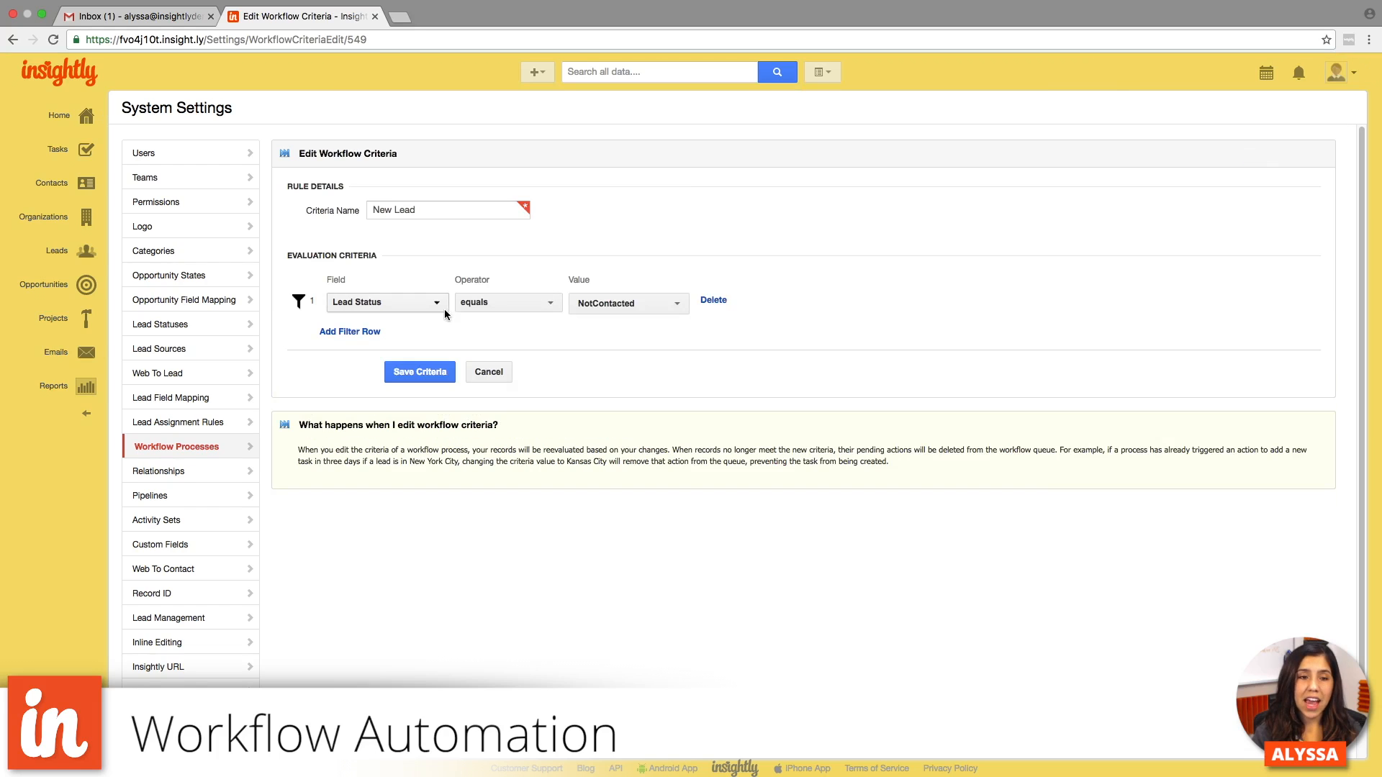
{"action": "left_click", "coordinate": [350, 333]}
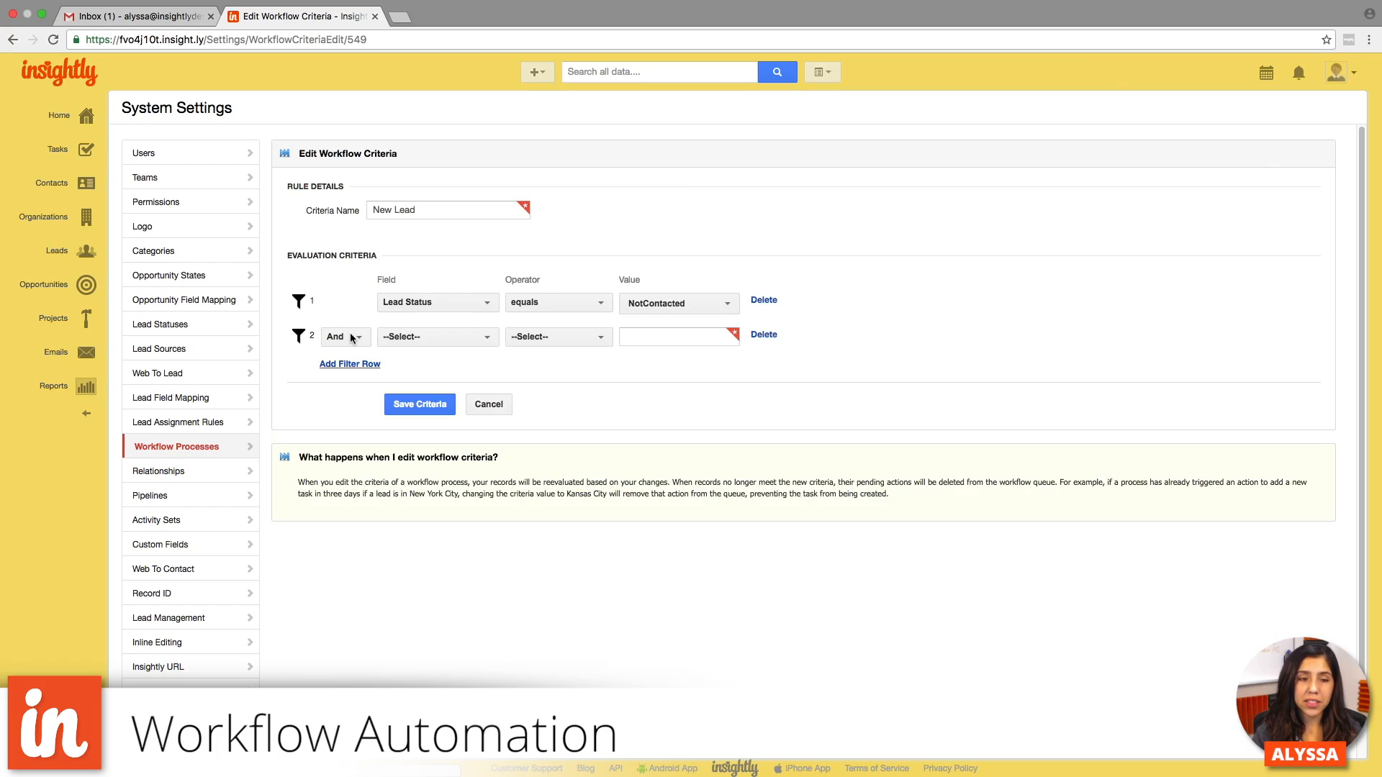
{"action": "left_click", "coordinate": [353, 343]}
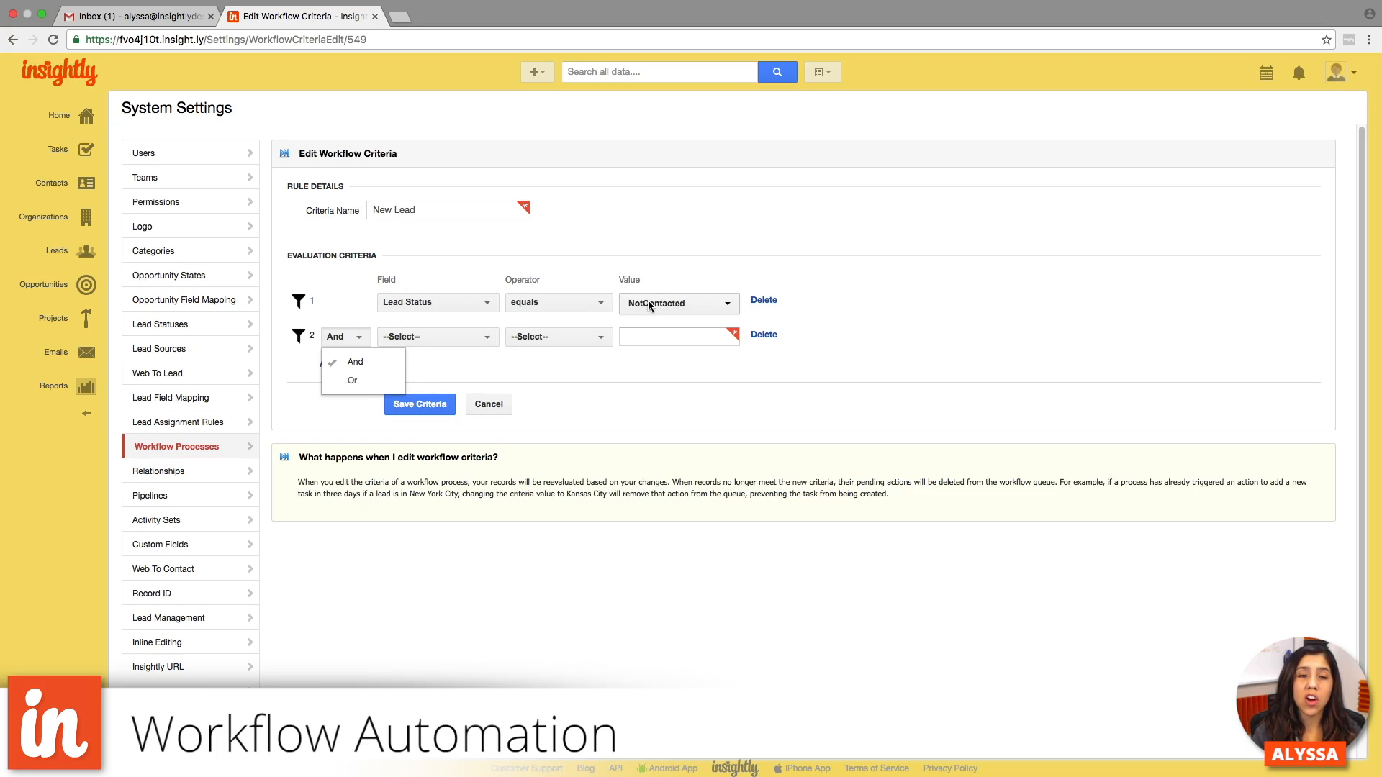
{"action": "left_click", "coordinate": [423, 339]}
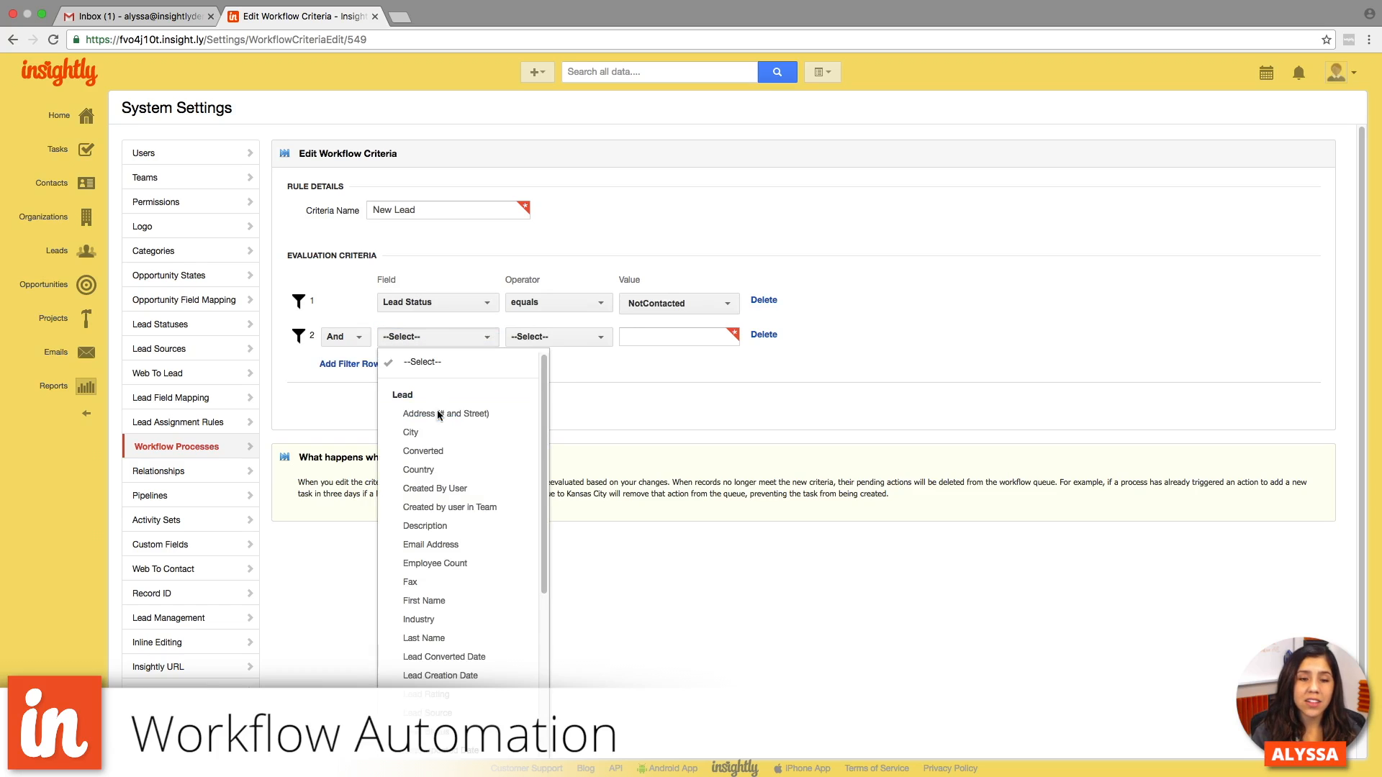
{"action": "left_click", "coordinate": [443, 432]}
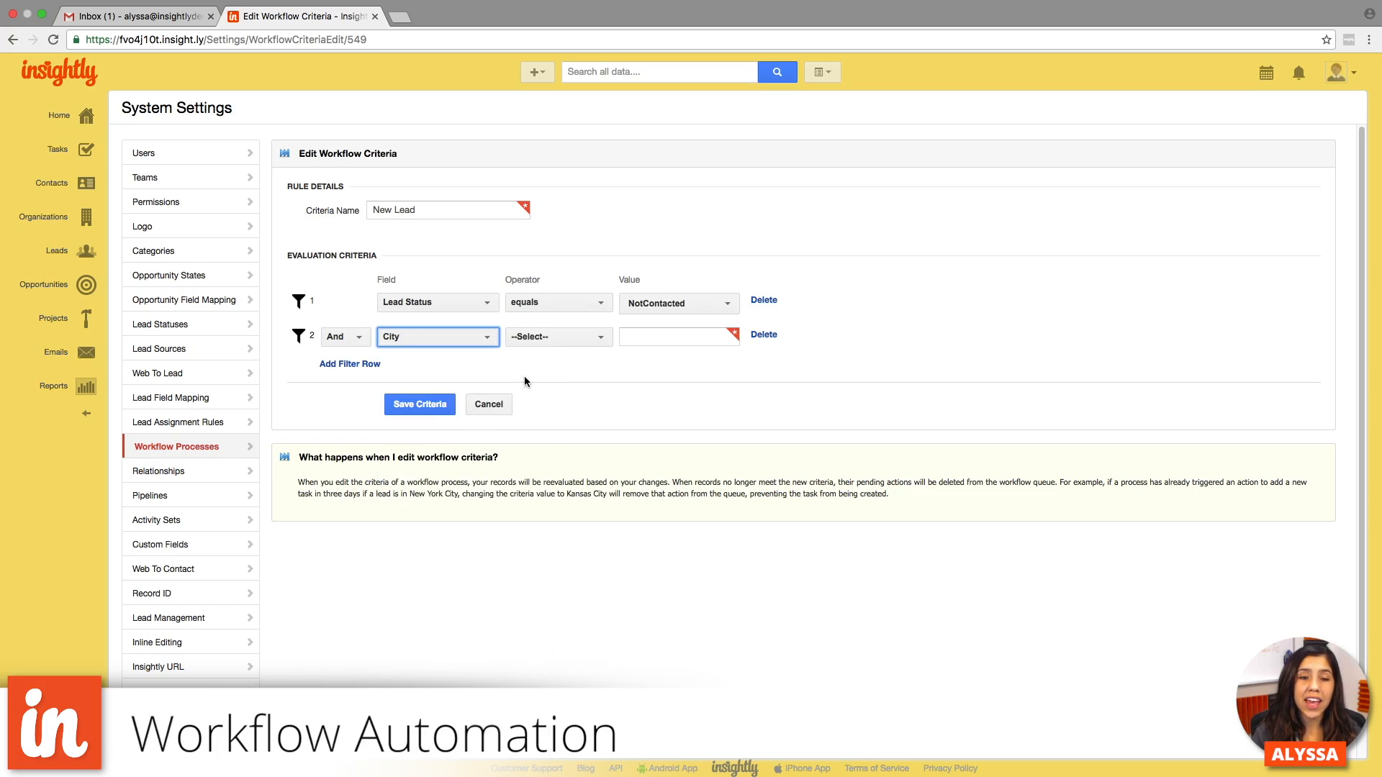
{"action": "left_click", "coordinate": [561, 338]}
{"action": "left_click", "coordinate": [566, 357]}
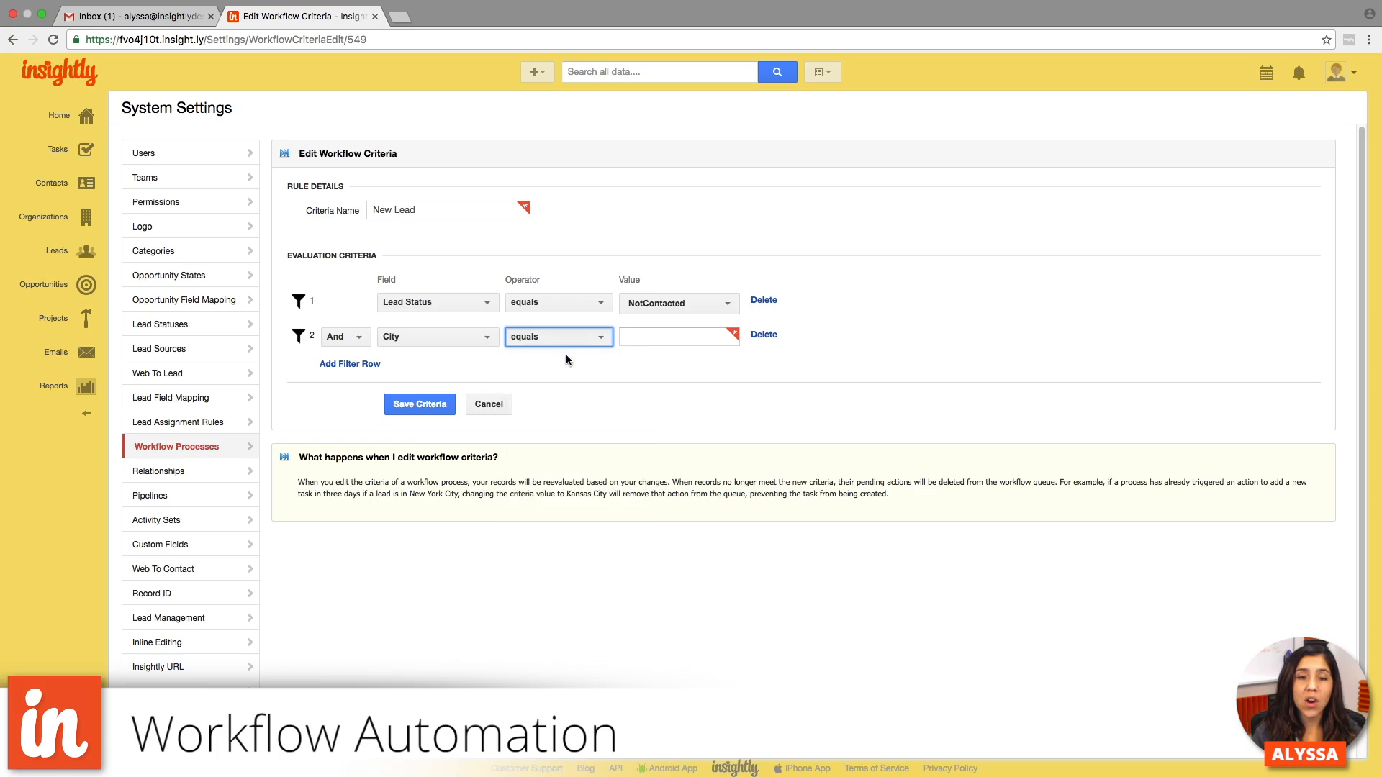
{"action": "left_click", "coordinate": [632, 337]}
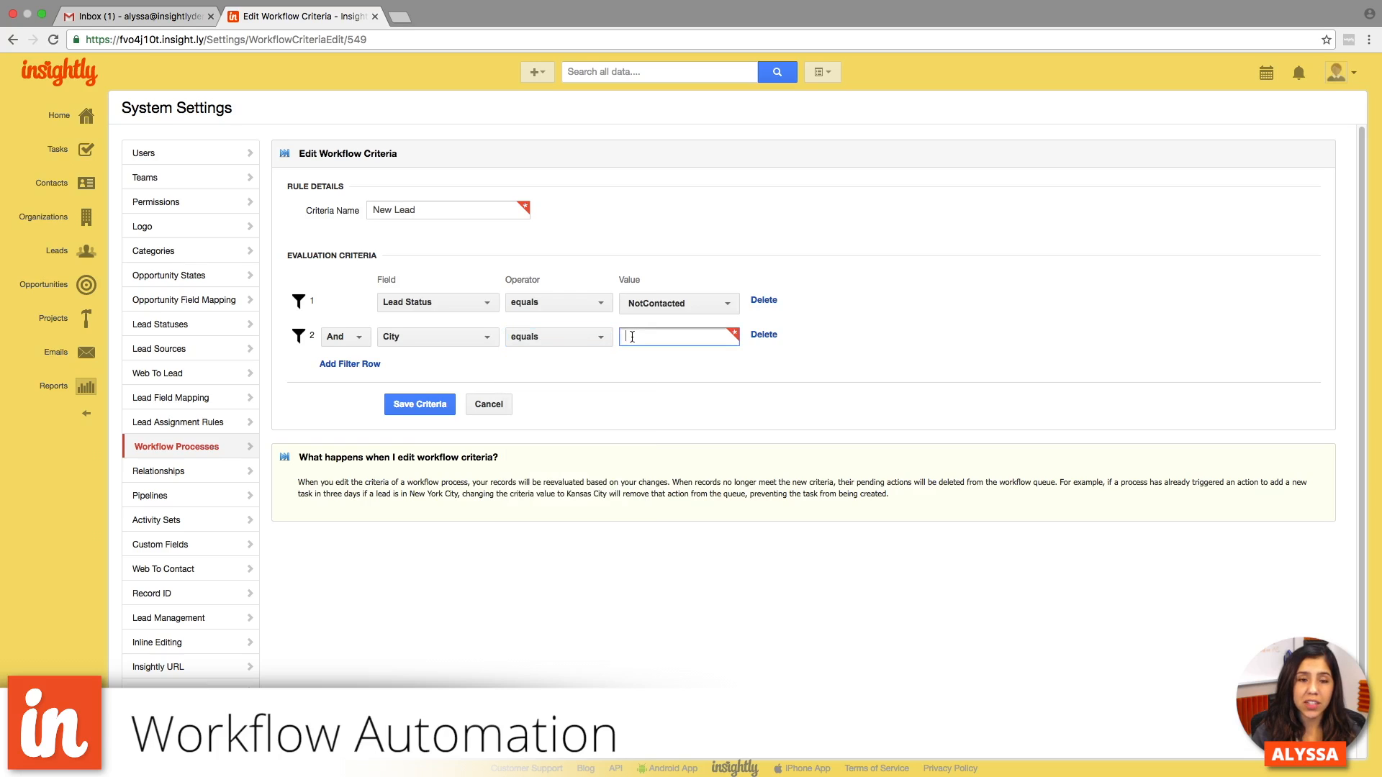
{"action": "type", "text": "San Farnc"}
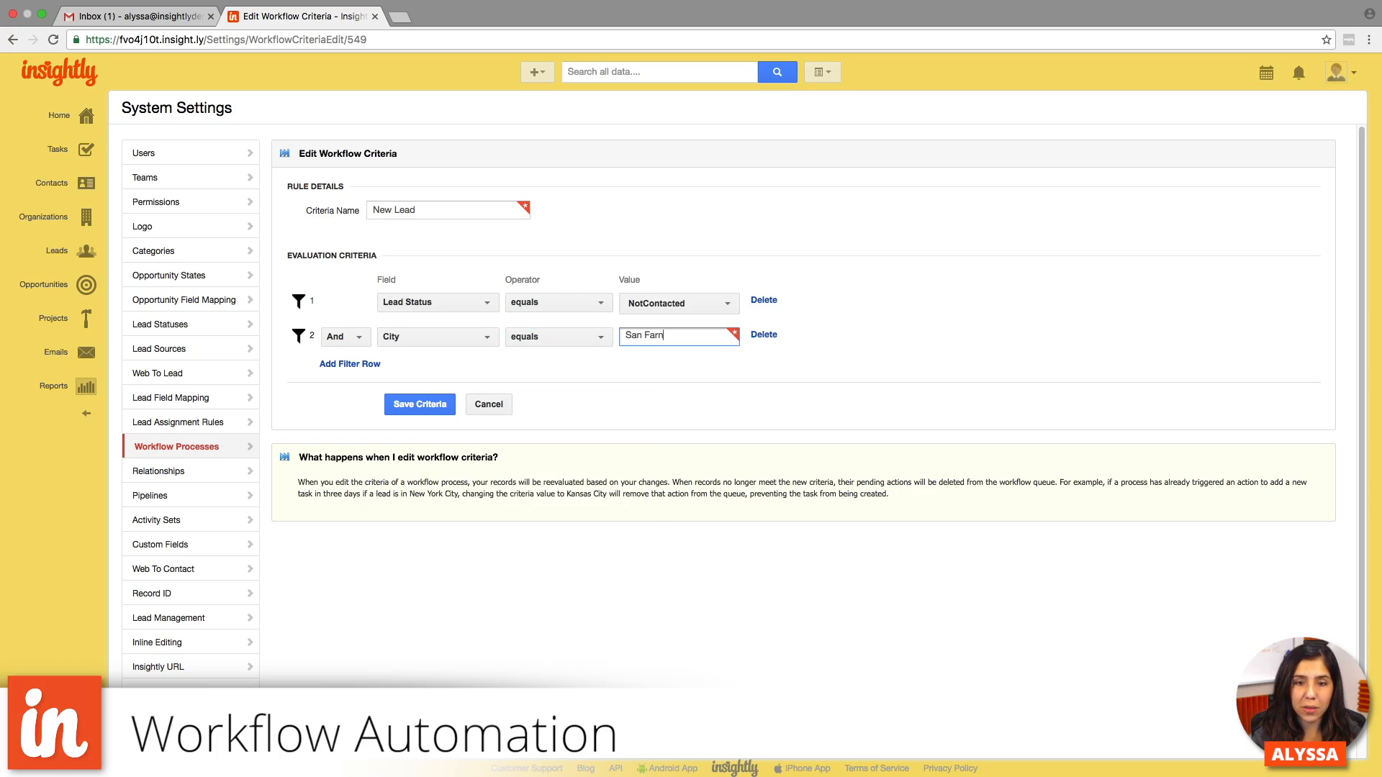
{"action": "key", "text": "BackSpace"}
{"action": "key", "text": "BackSpace"}
{"action": "key", "text": "BackSpace"}
{"action": "key", "text": "BackSpace"}
{"action": "type", "text": "rancisco"}
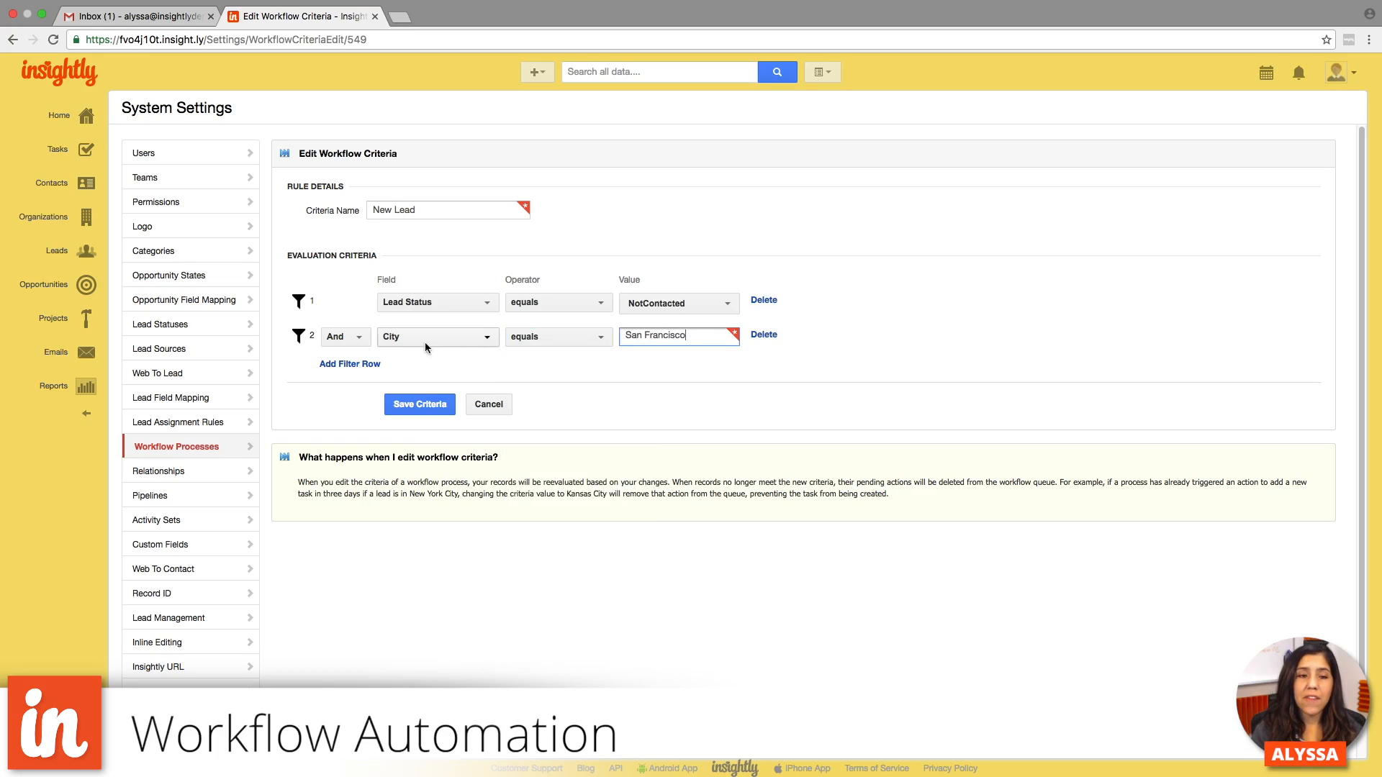
- Switch the City filter row's connector to Or, back to And, and to Or again
{"action": "left_click", "coordinate": [344, 337]}
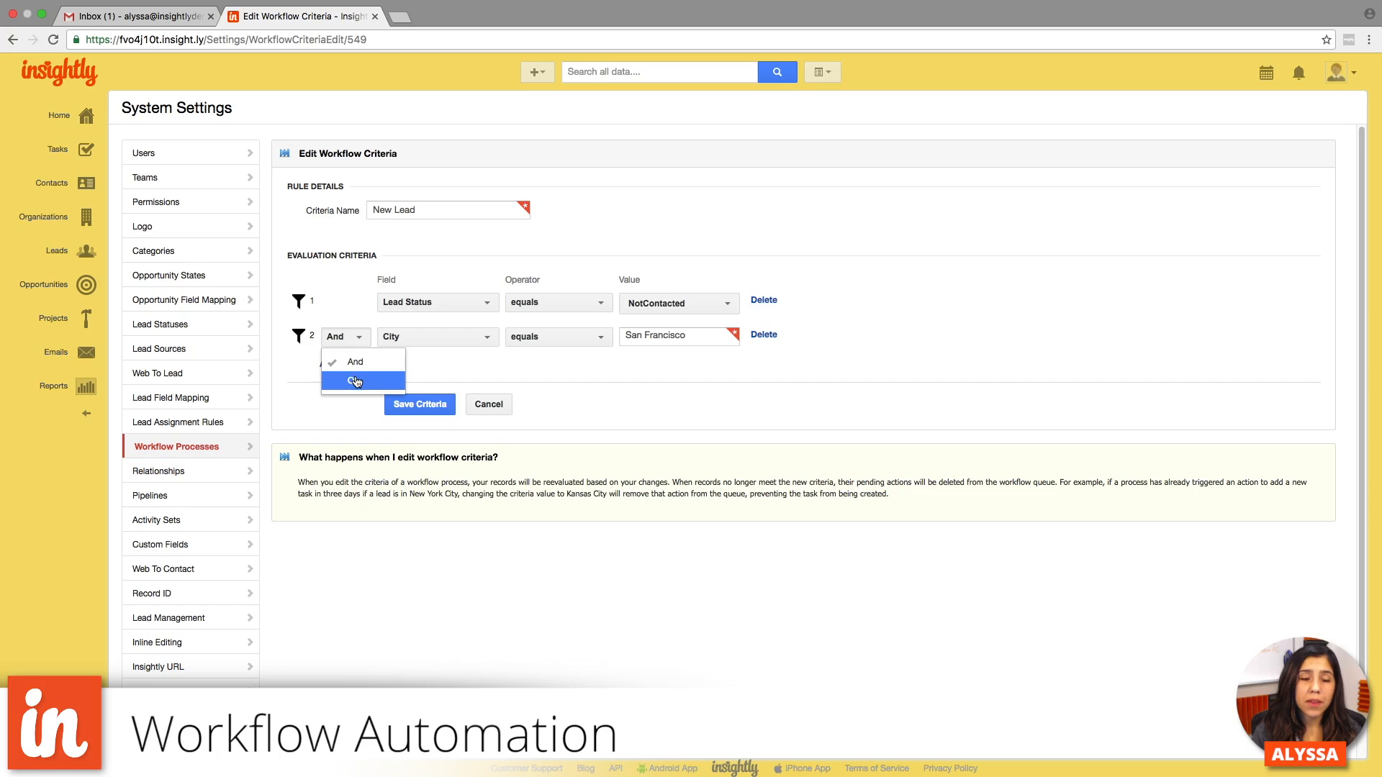
{"action": "left_click", "coordinate": [356, 379]}
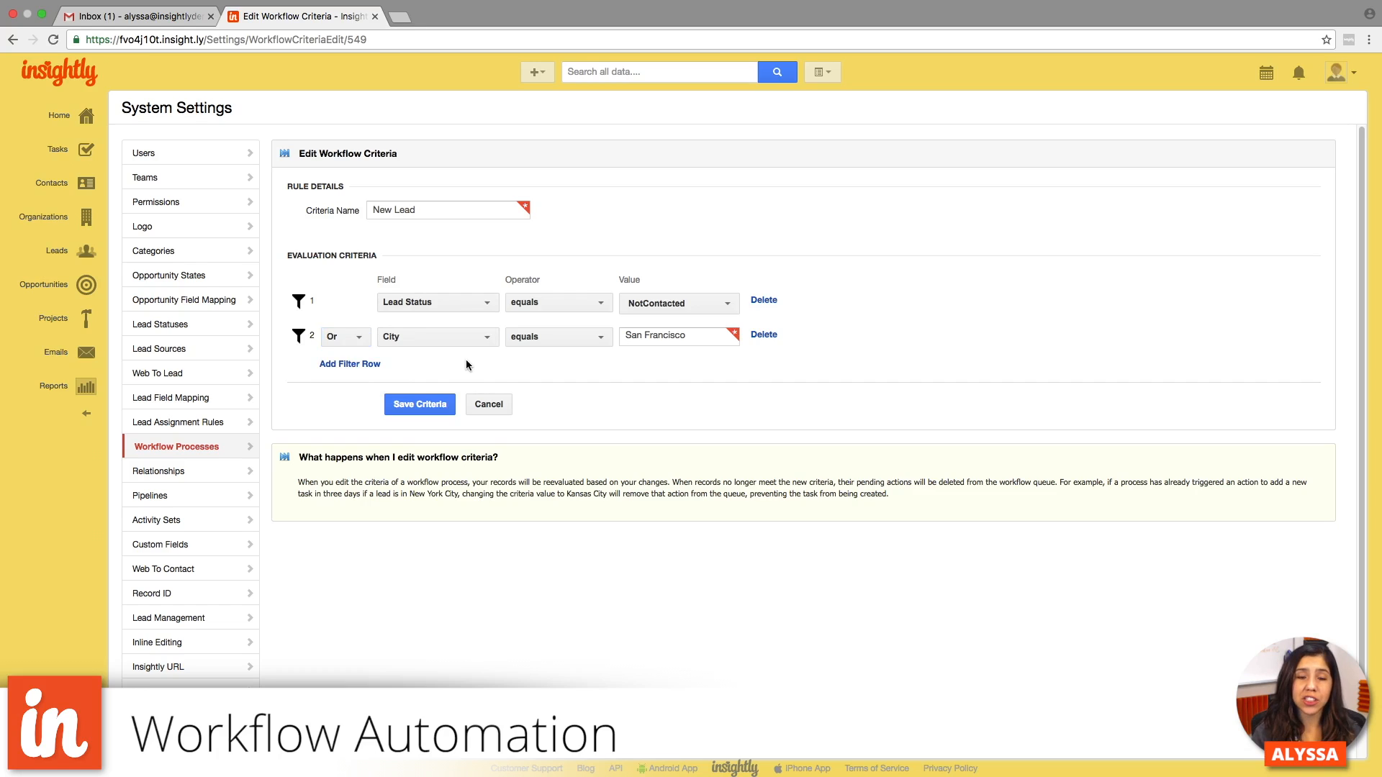
{"action": "left_click", "coordinate": [351, 342]}
{"action": "left_click", "coordinate": [353, 366]}
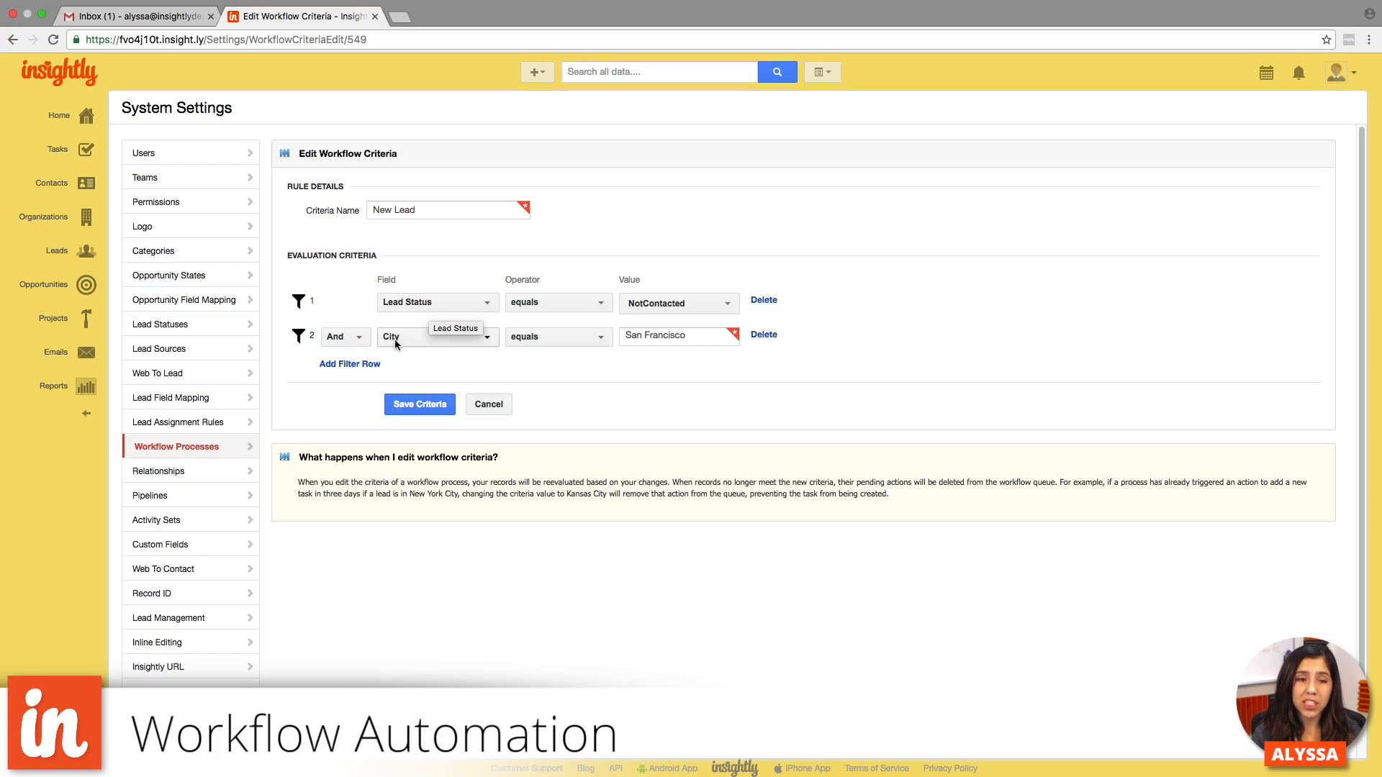
{"action": "left_click", "coordinate": [344, 337]}
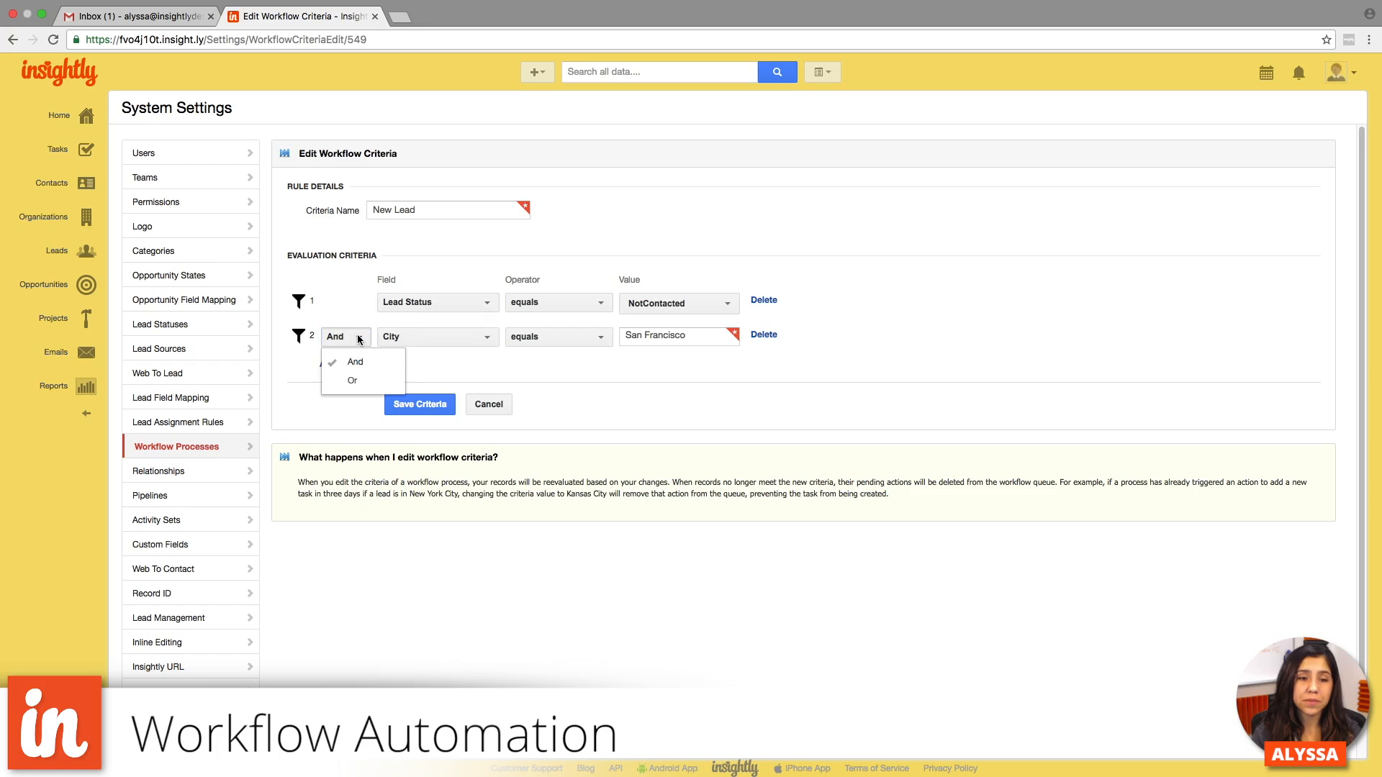
{"action": "left_click", "coordinate": [357, 382]}
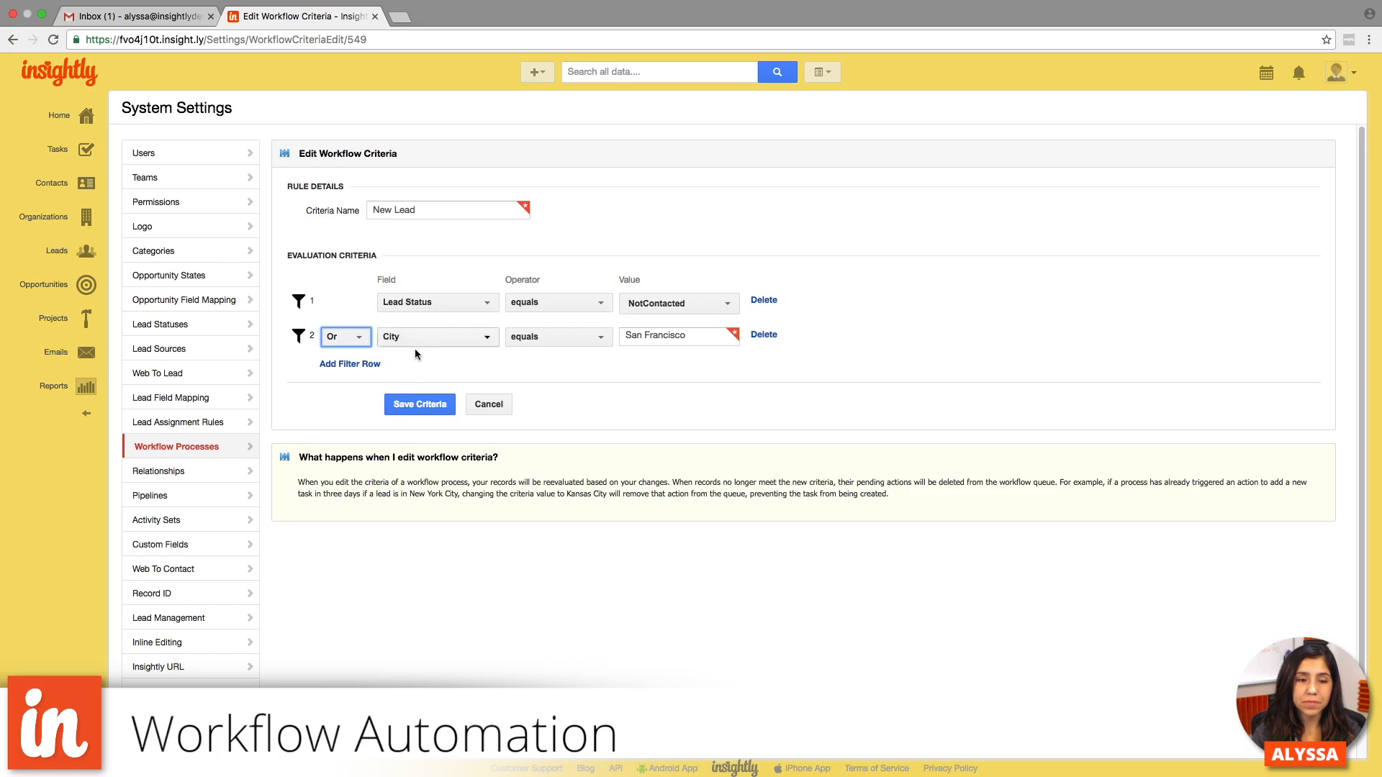
- Delete the City filter row and save the criteria
{"action": "left_click", "coordinate": [765, 335]}
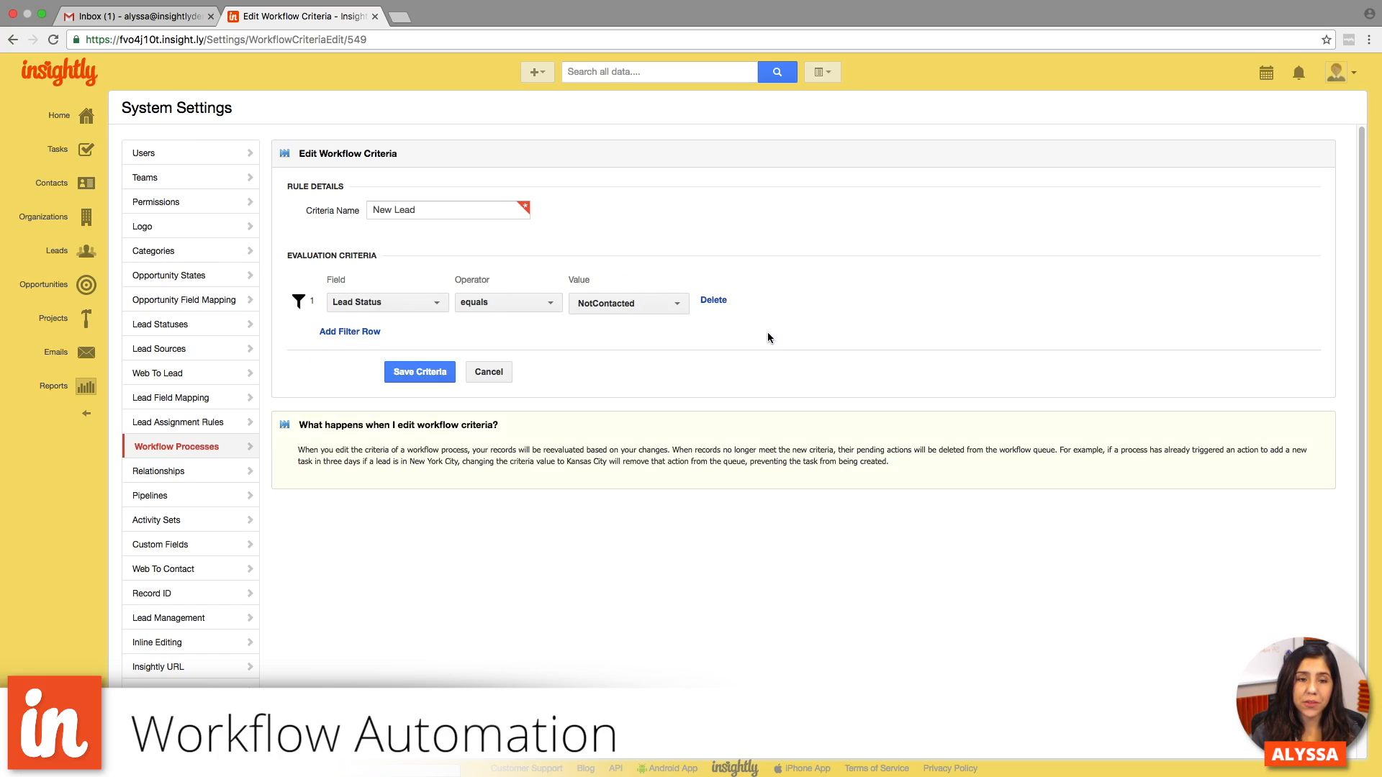
{"action": "left_click", "coordinate": [424, 373]}
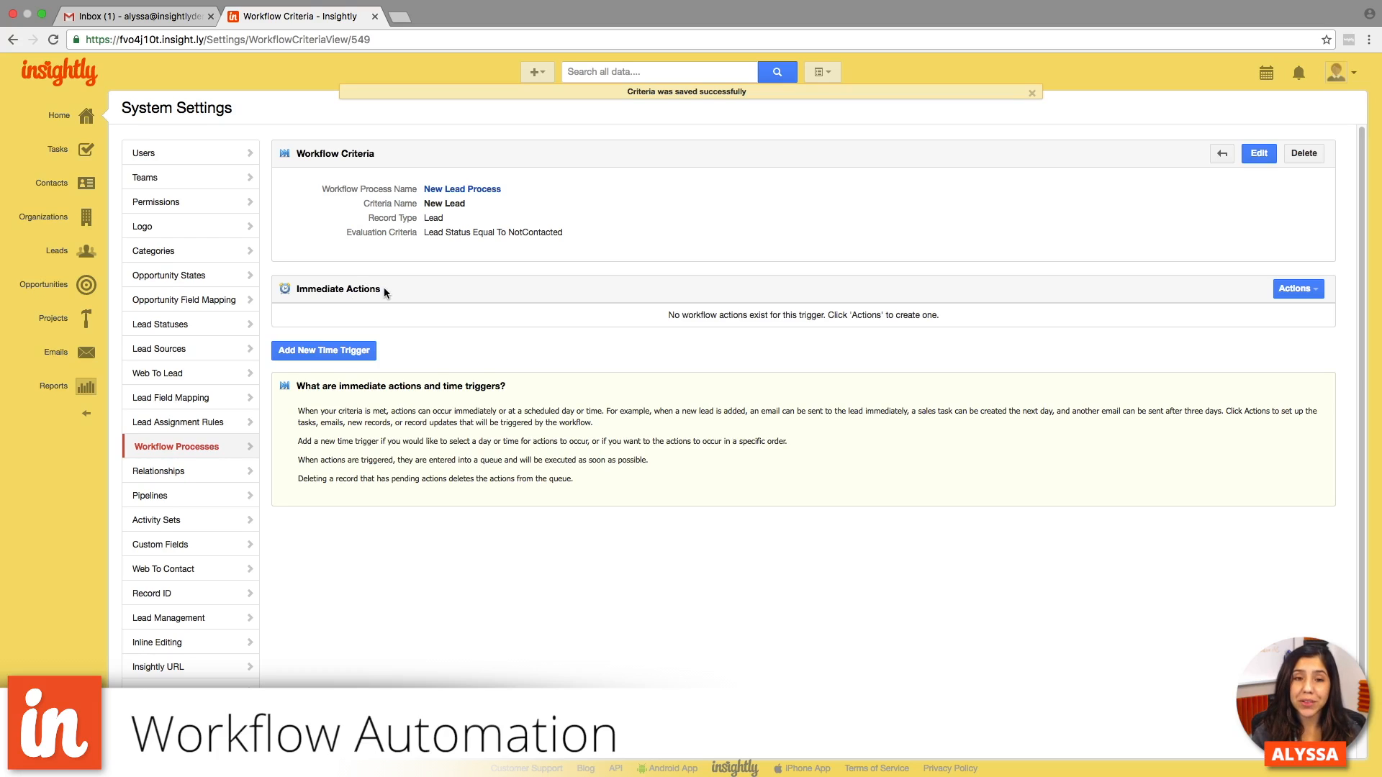
- Add an immediate Send An Email action to the New Lead criteria and name the alert "Lead Prospect Email"
{"action": "left_click", "coordinate": [1294, 290]}
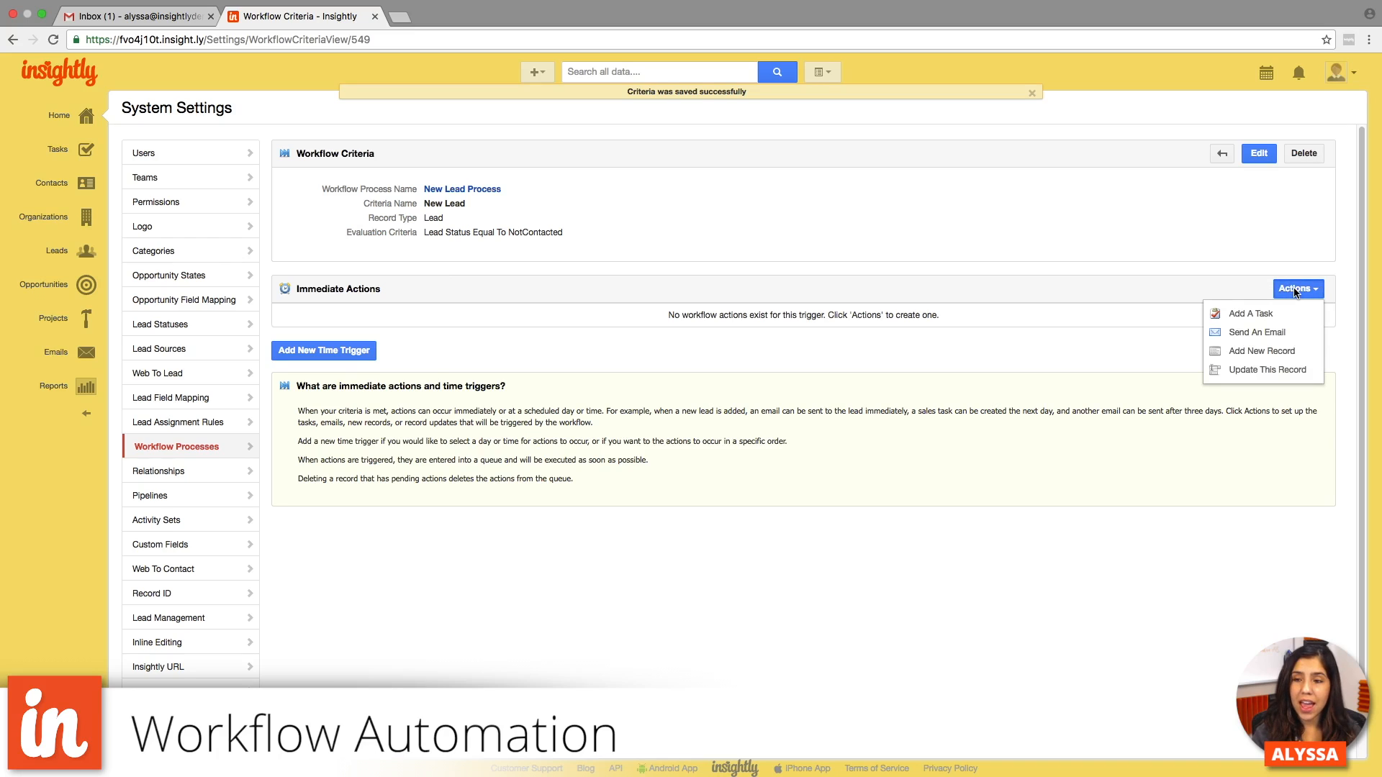
{"action": "left_click", "coordinate": [1285, 333]}
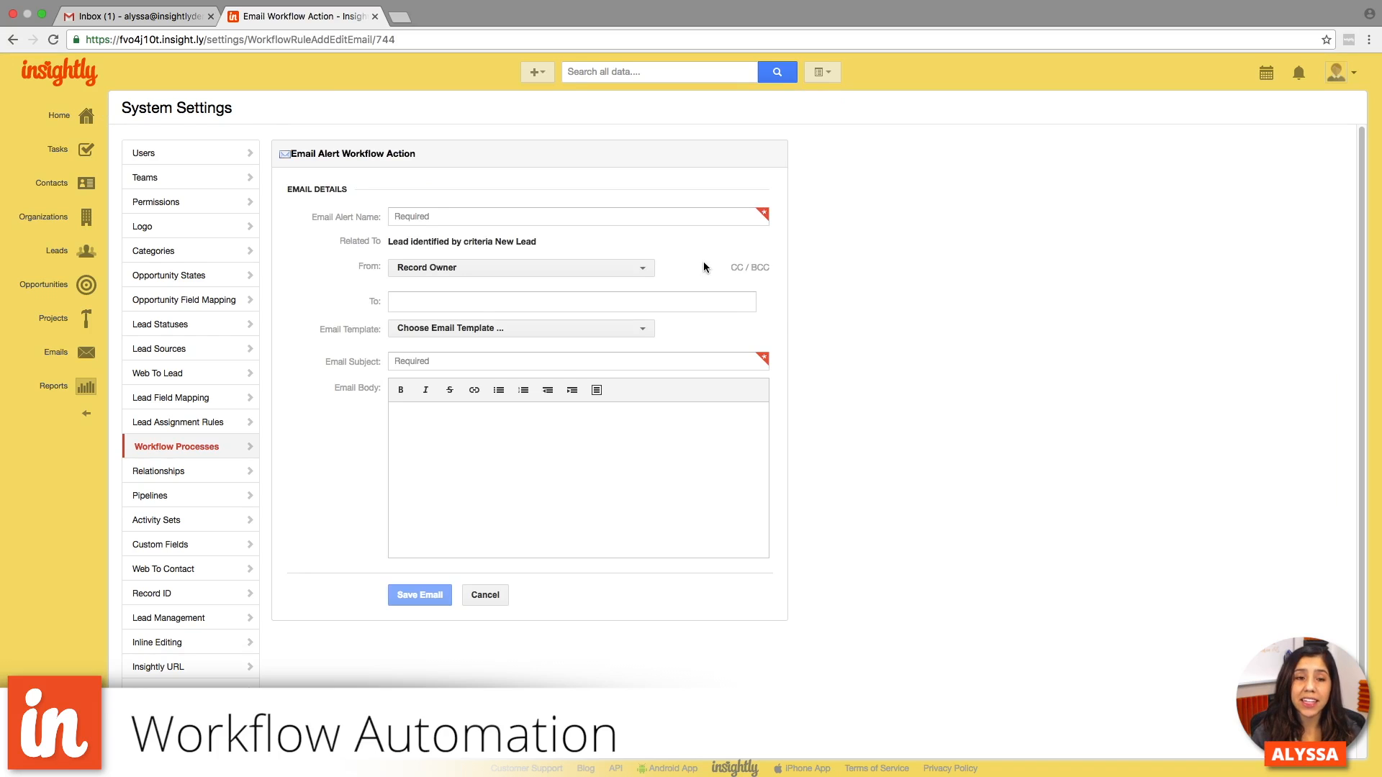
{"action": "left_click", "coordinate": [665, 217]}
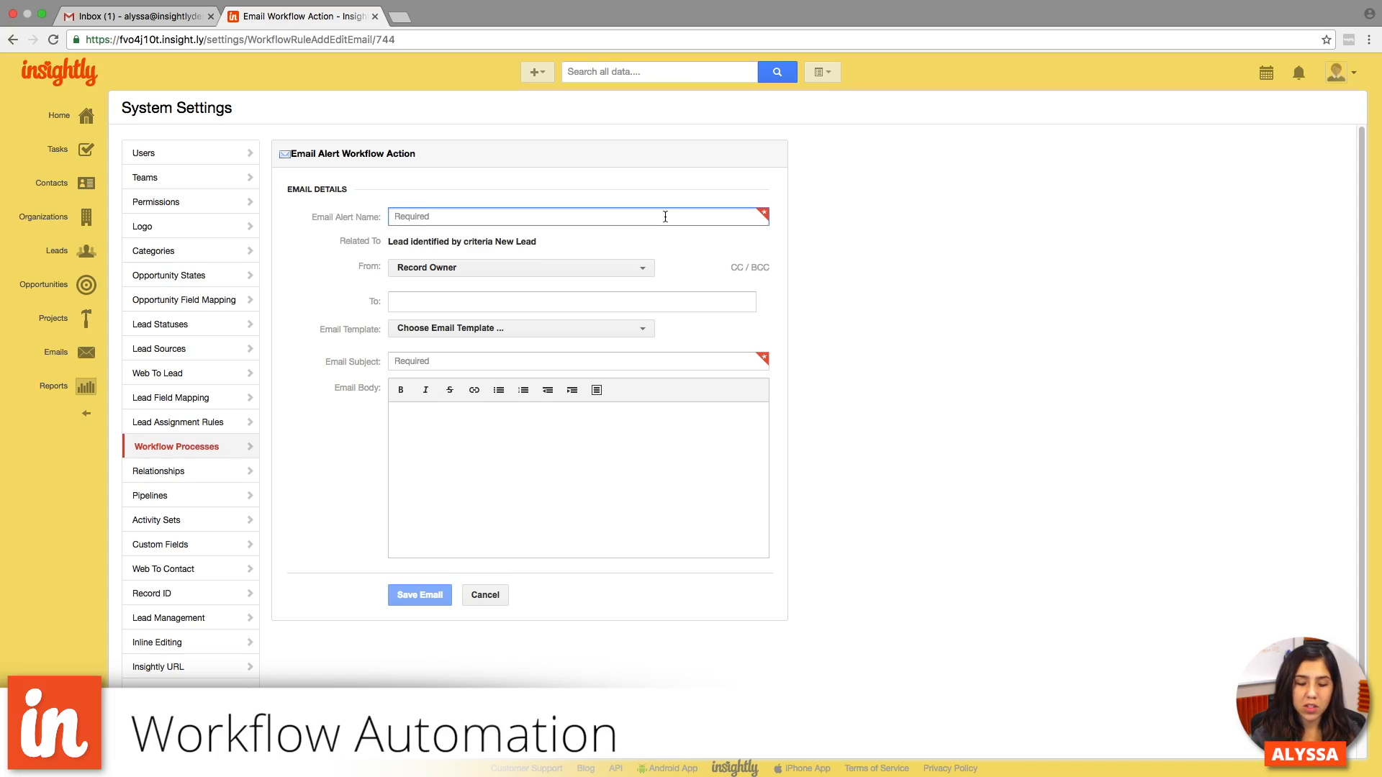
{"action": "type", "text": "Le"}
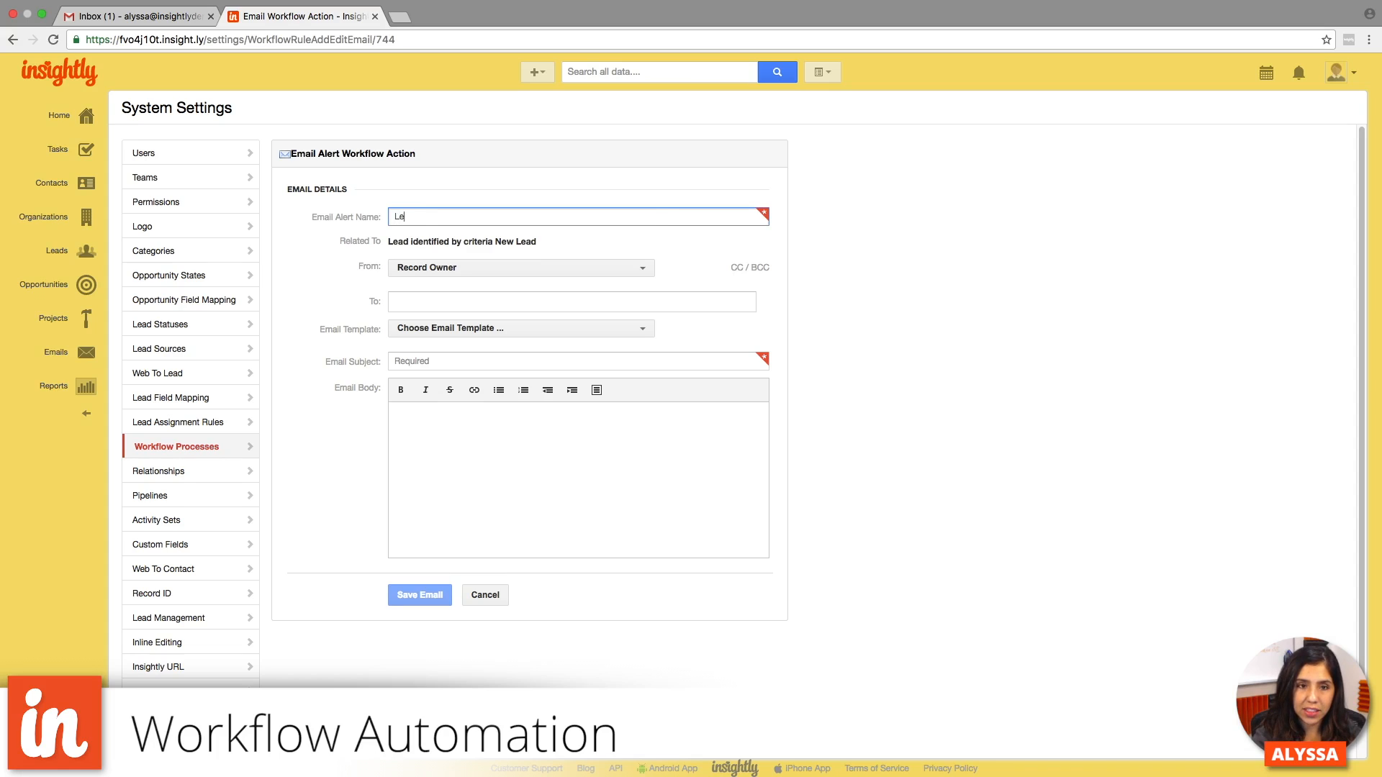
{"action": "type", "text": "ad Pr"}
{"action": "key", "text": "BackSpace"}
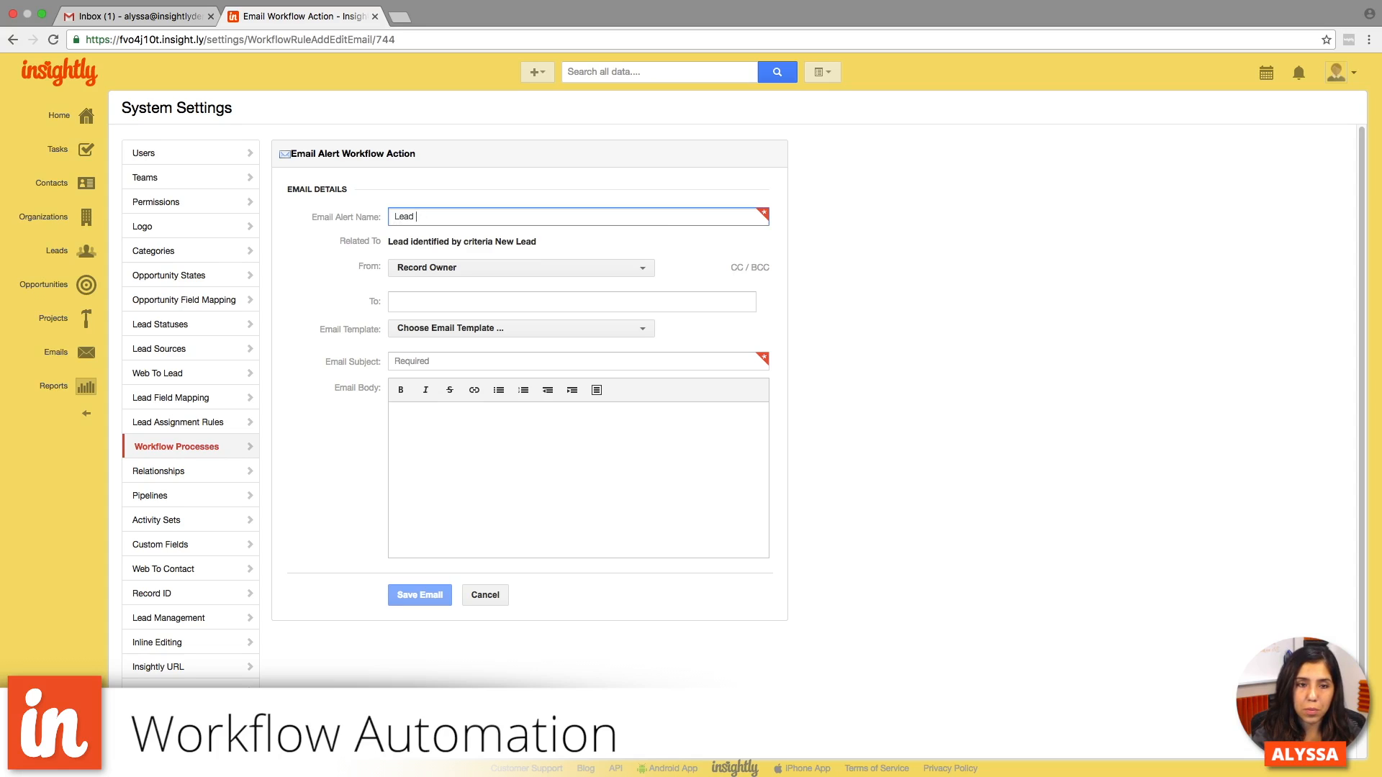
{"action": "type", "text": "rospect "}
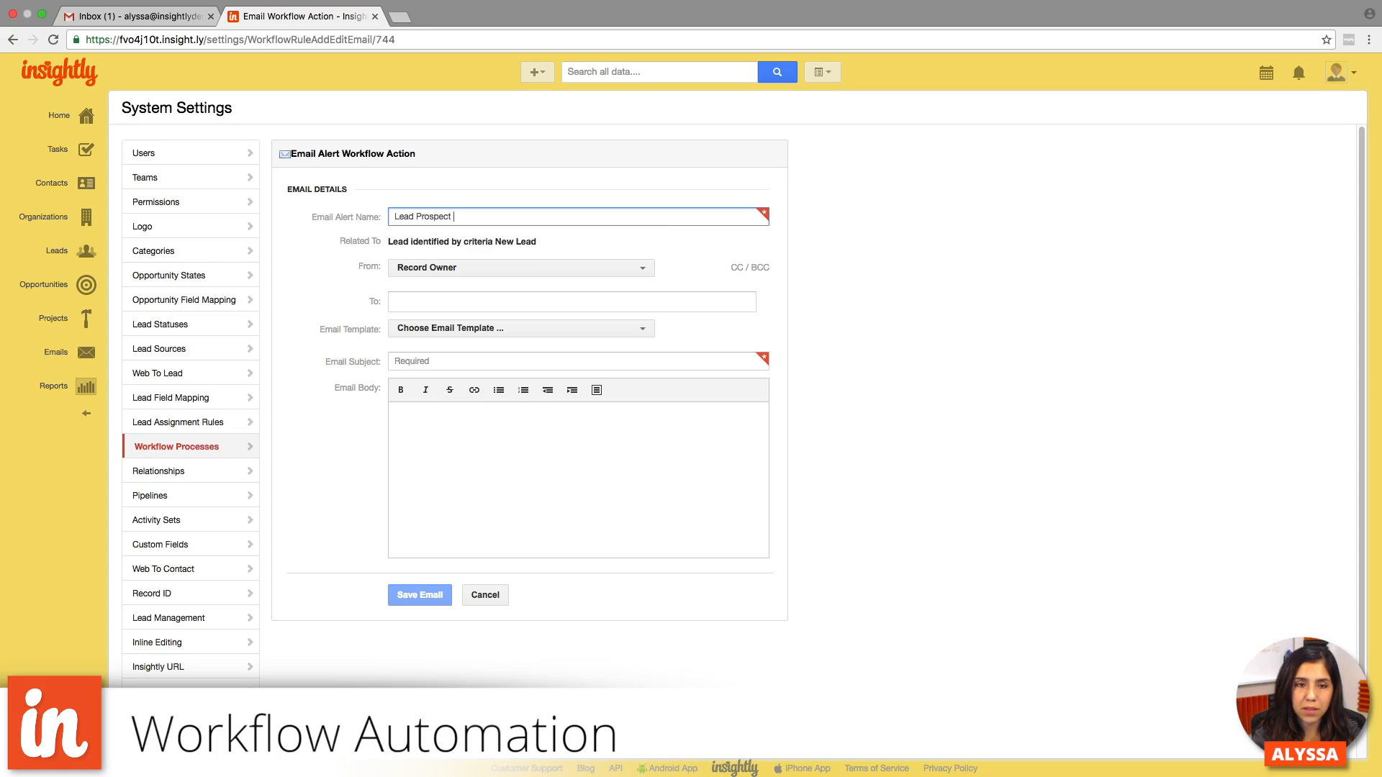
{"action": "type", "text": "Emai"}
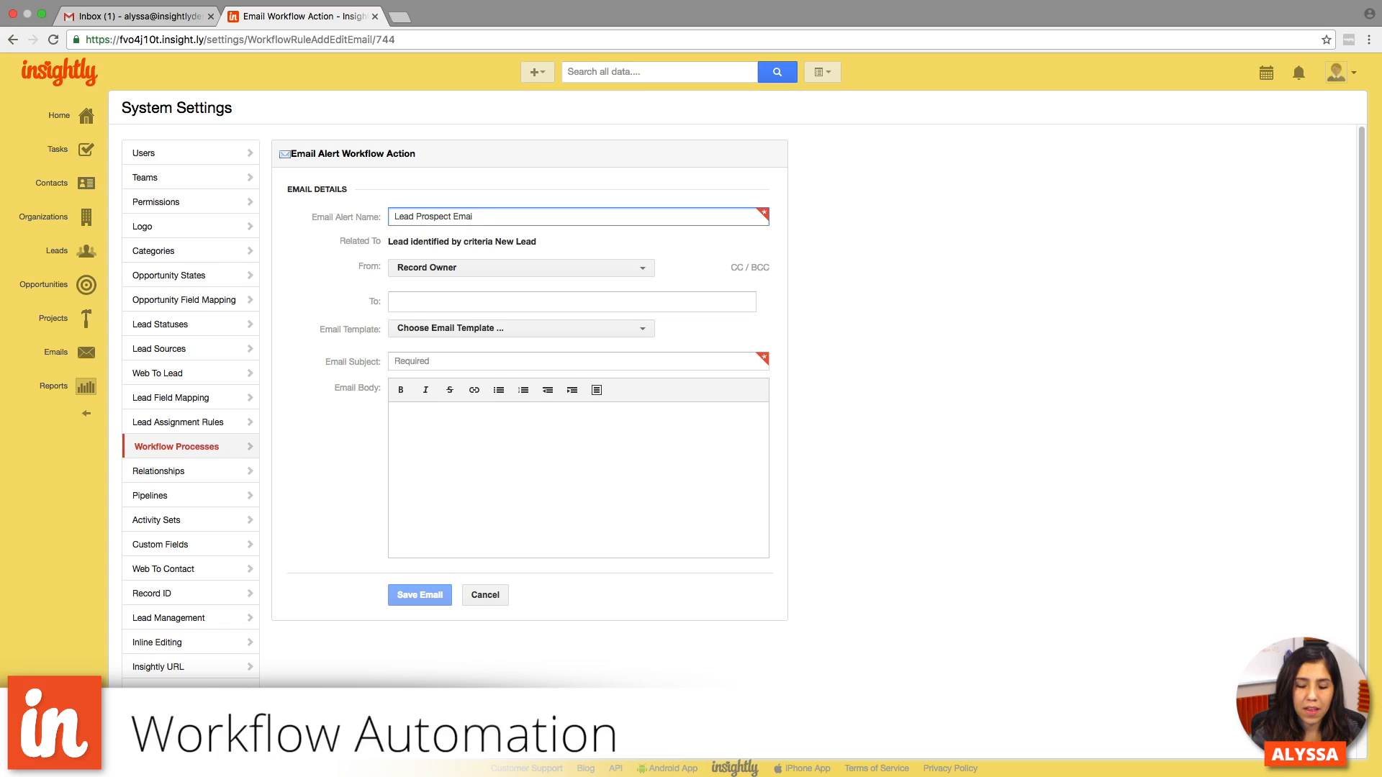
{"action": "type", "text": "l"}
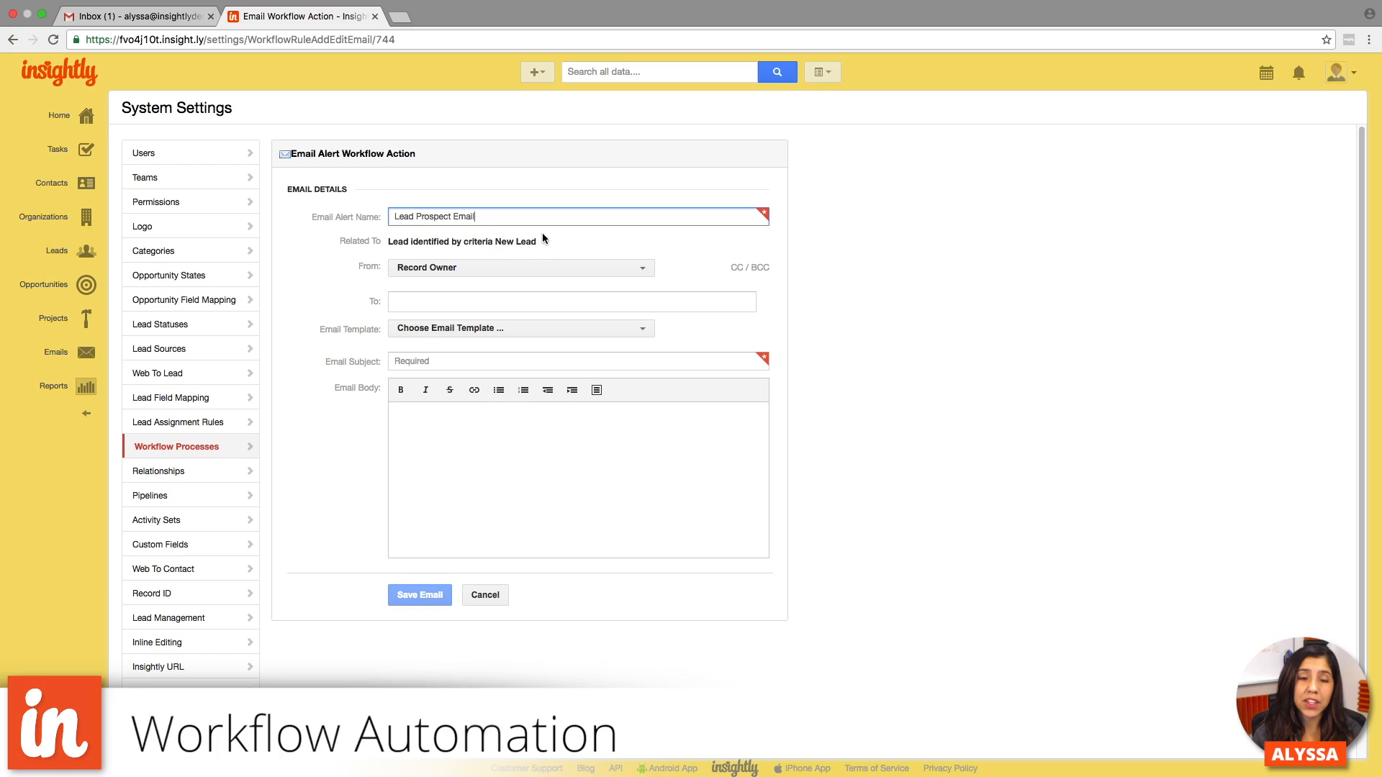
- Set the email alert's sender to Responsible User and its recipient to Email Address (Lead)
{"action": "left_click", "coordinate": [556, 265]}
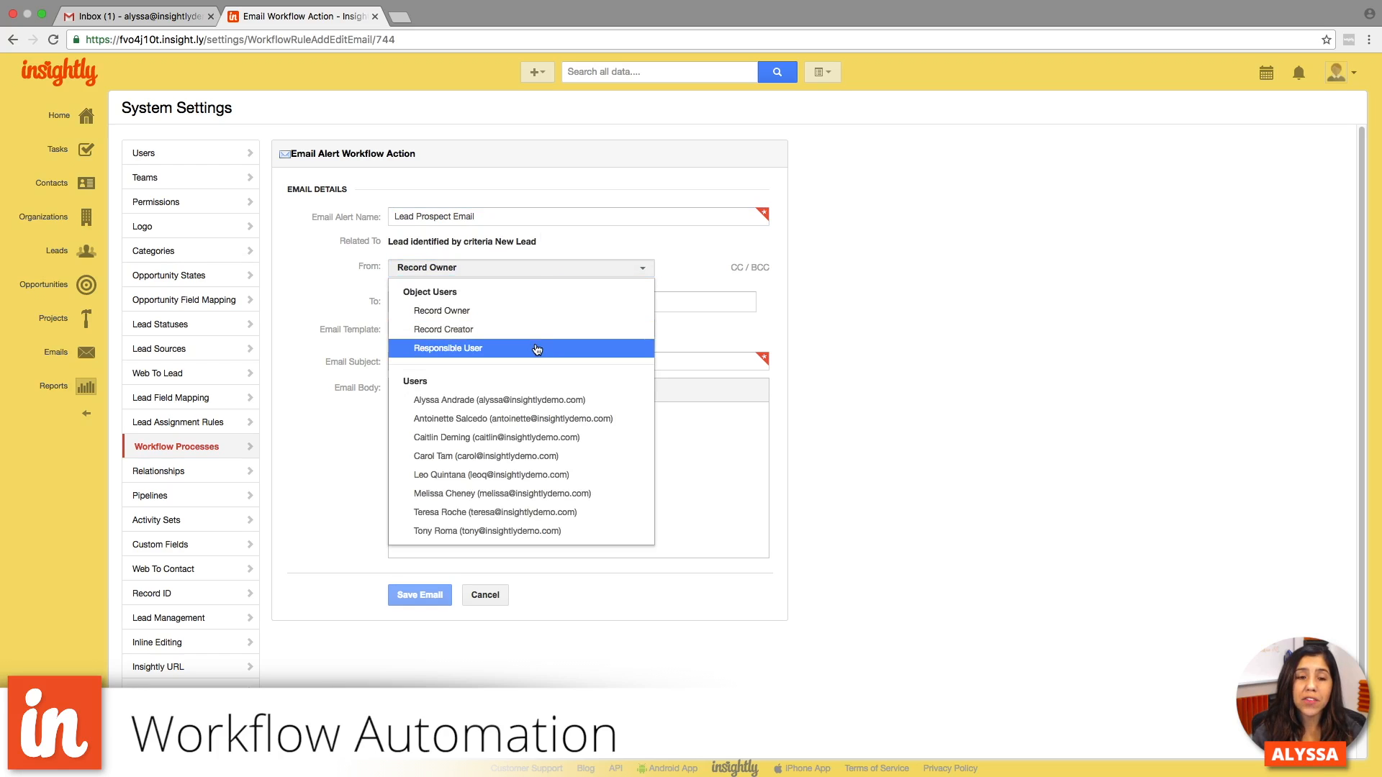
{"action": "left_click", "coordinate": [537, 350]}
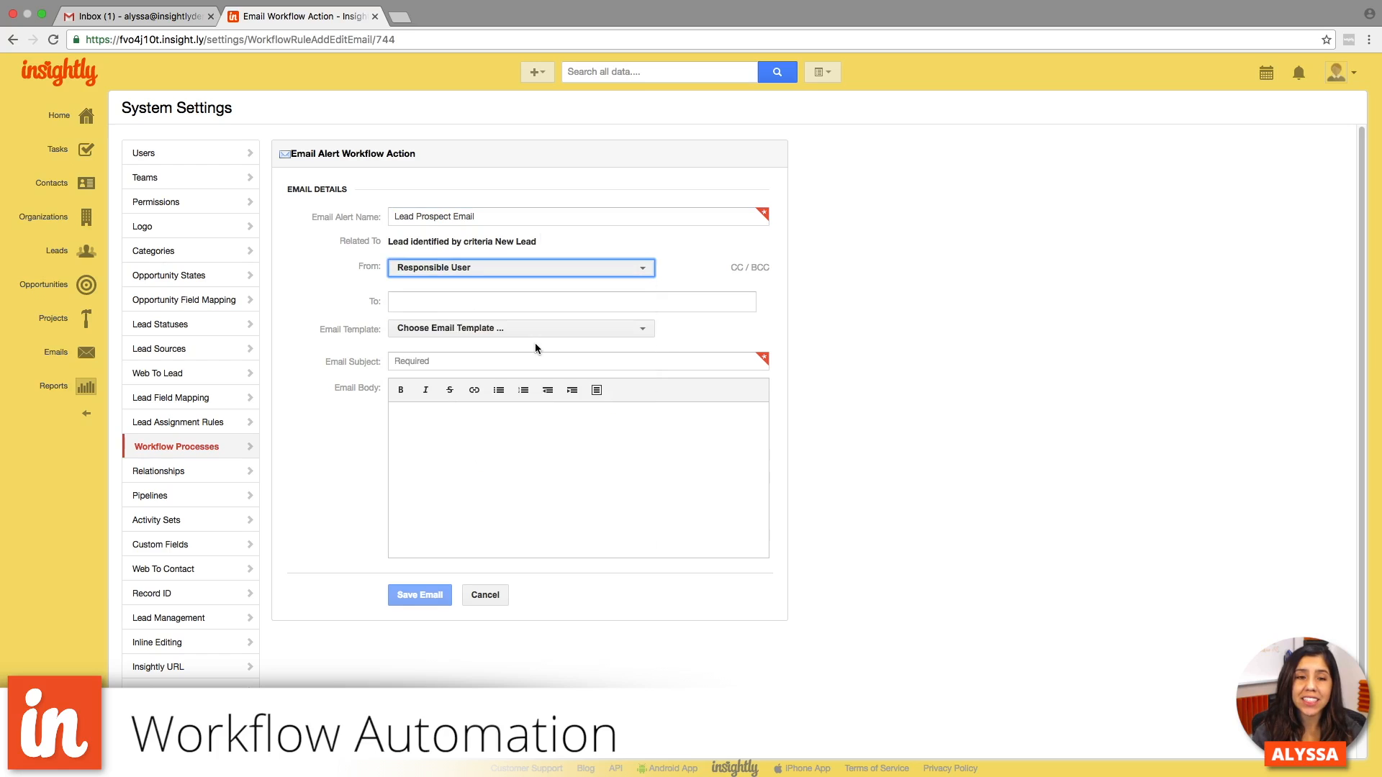
{"action": "left_click", "coordinate": [688, 263]}
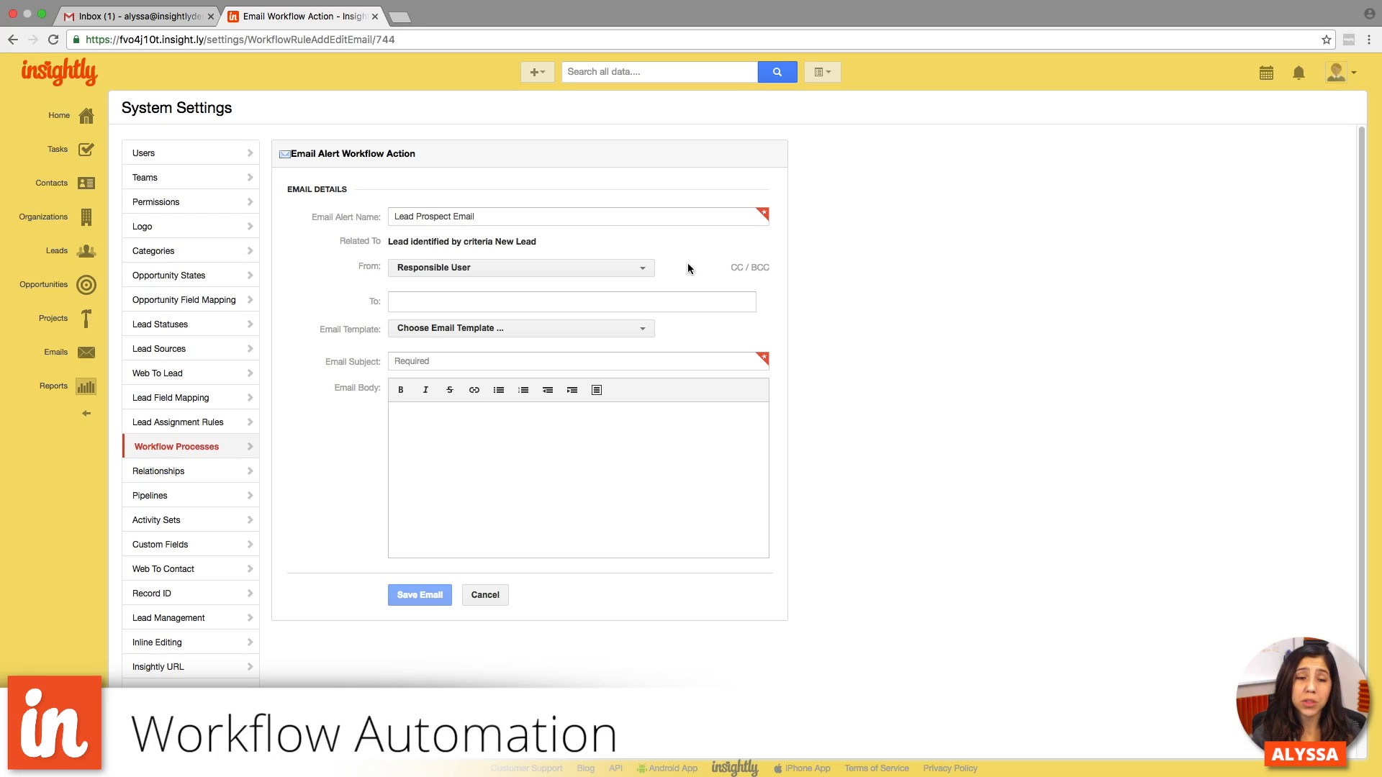
{"action": "left_click", "coordinate": [647, 269]}
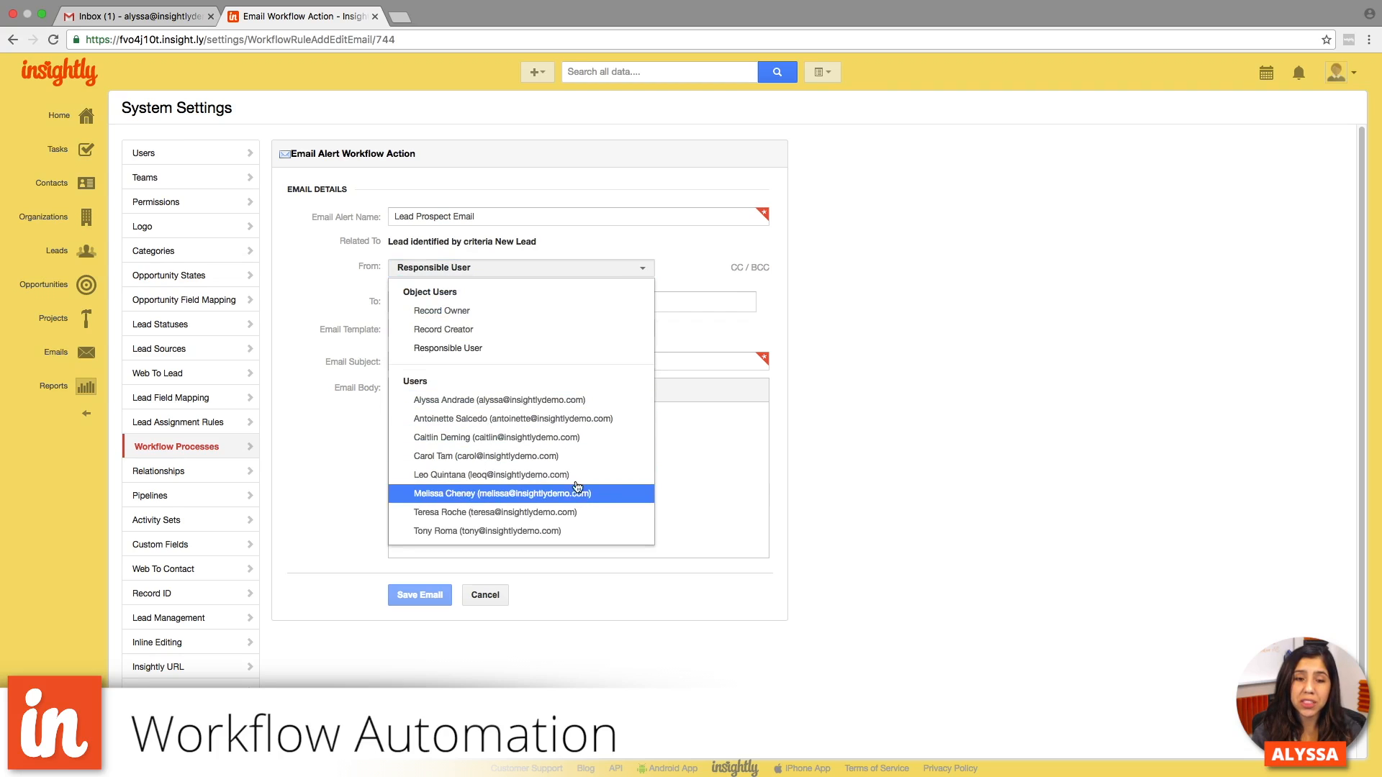
{"action": "left_click", "coordinate": [469, 348]}
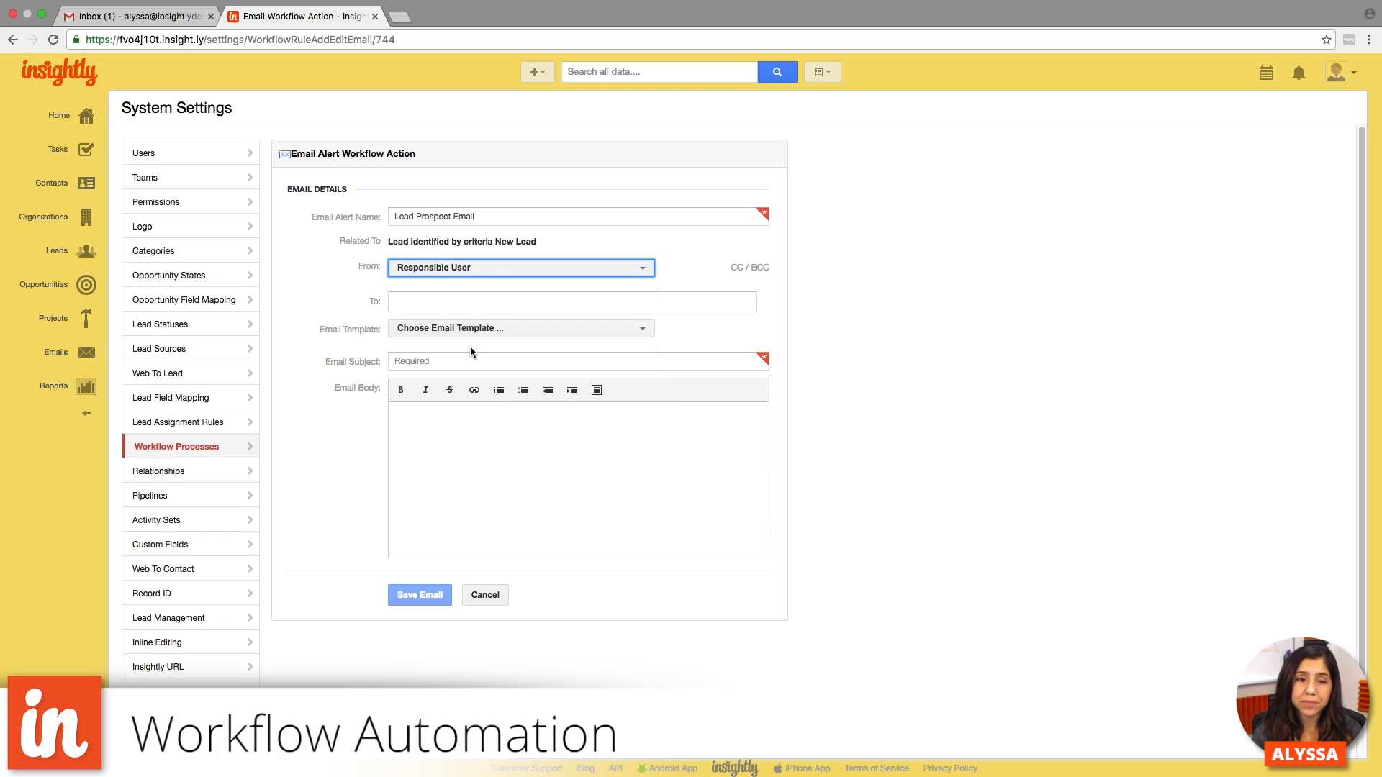
{"action": "left_click", "coordinate": [489, 308]}
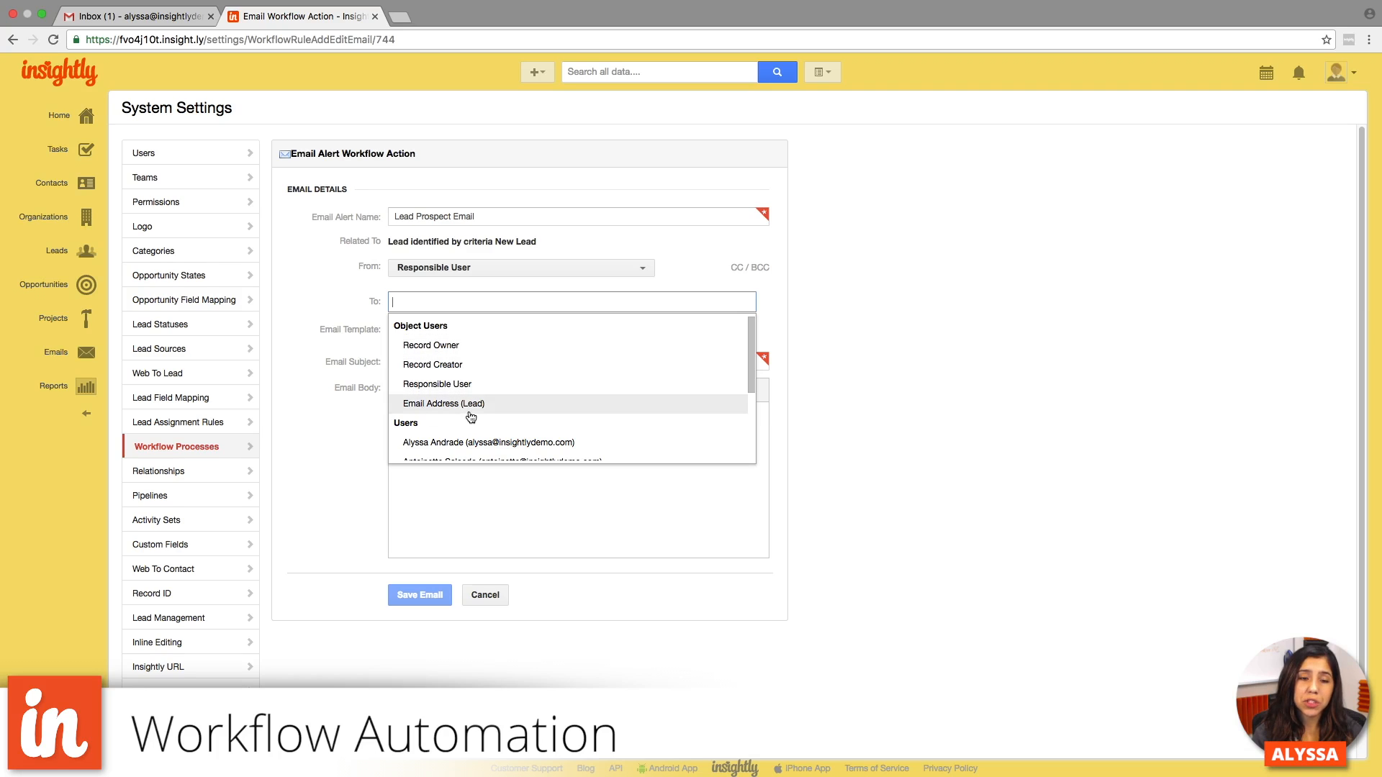
{"action": "left_click", "coordinate": [498, 407]}
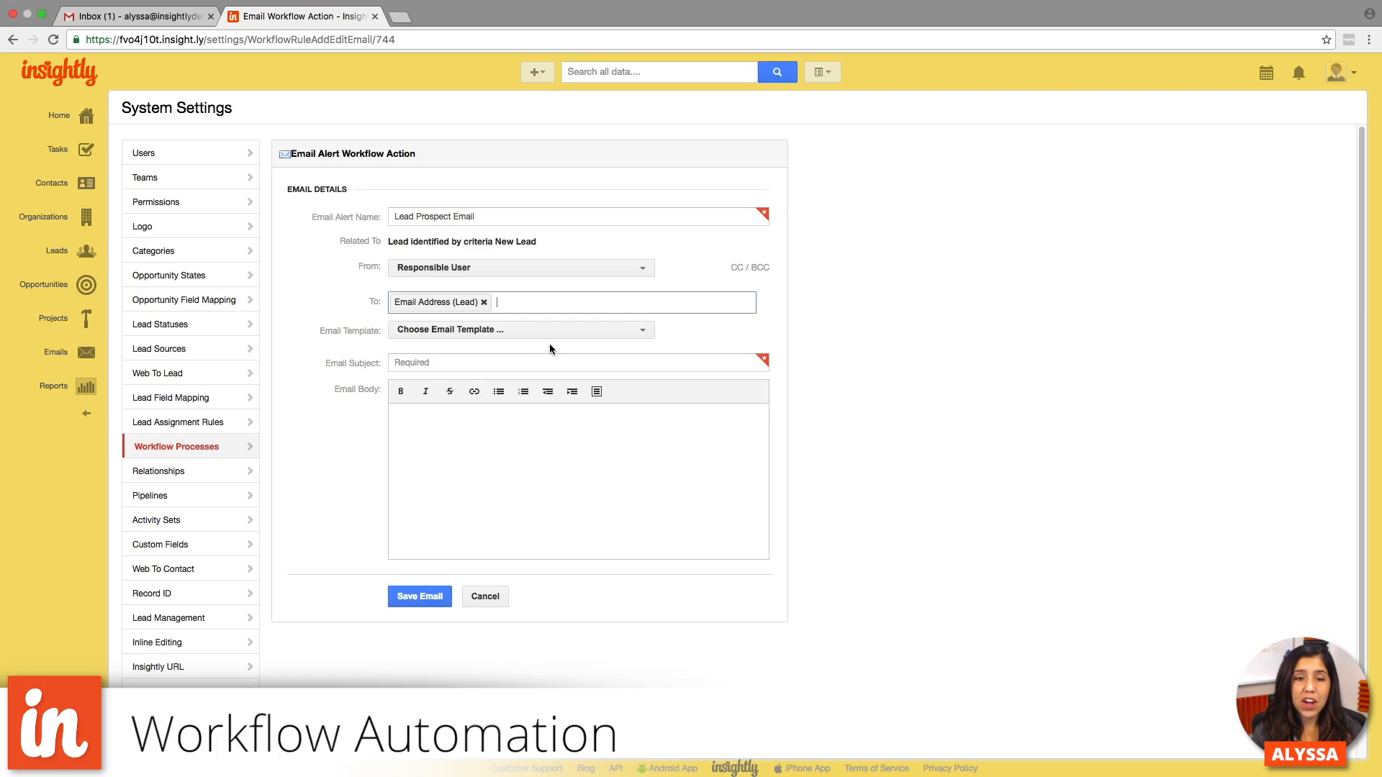
- Set the email alert's subject to "Insightly for Small Businesses", leaving the email template unselected
{"action": "left_click", "coordinate": [572, 333]}
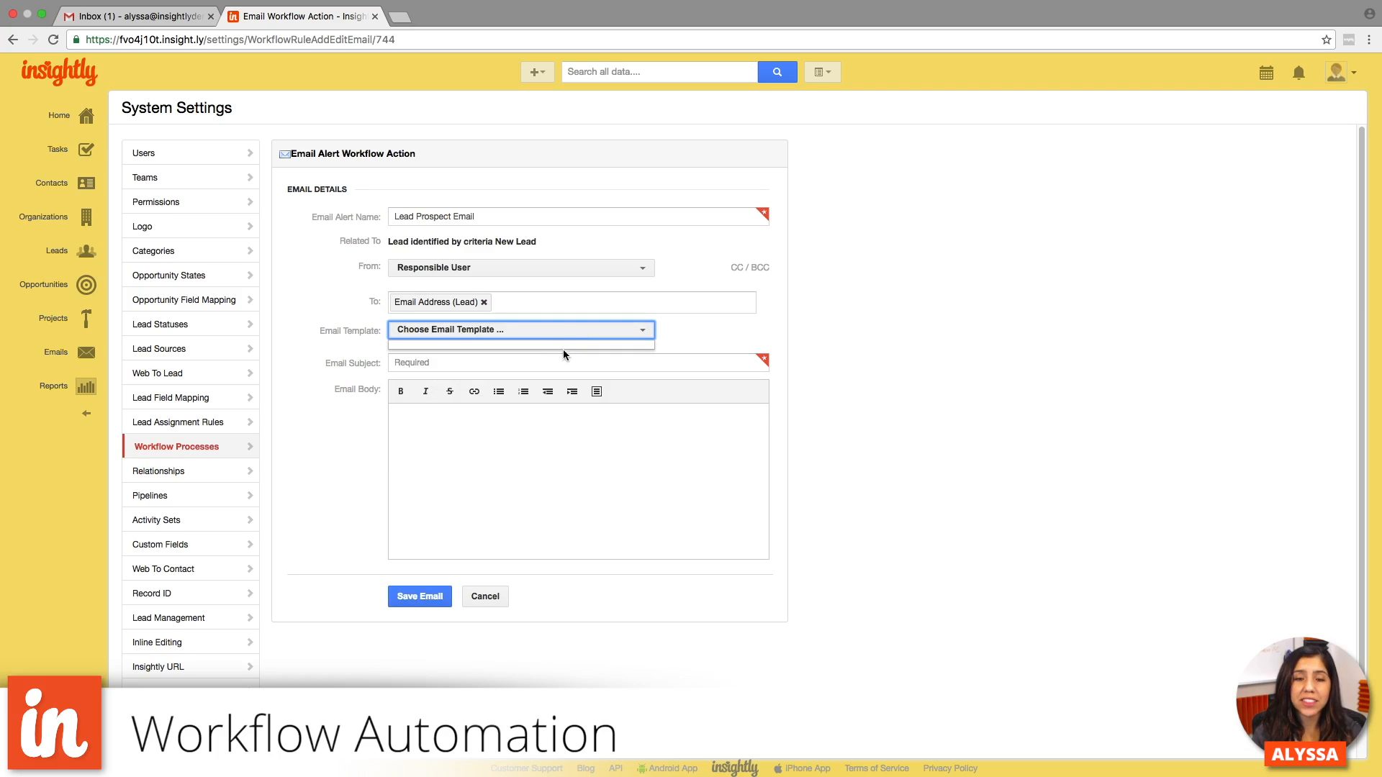
{"action": "left_click", "coordinate": [677, 336]}
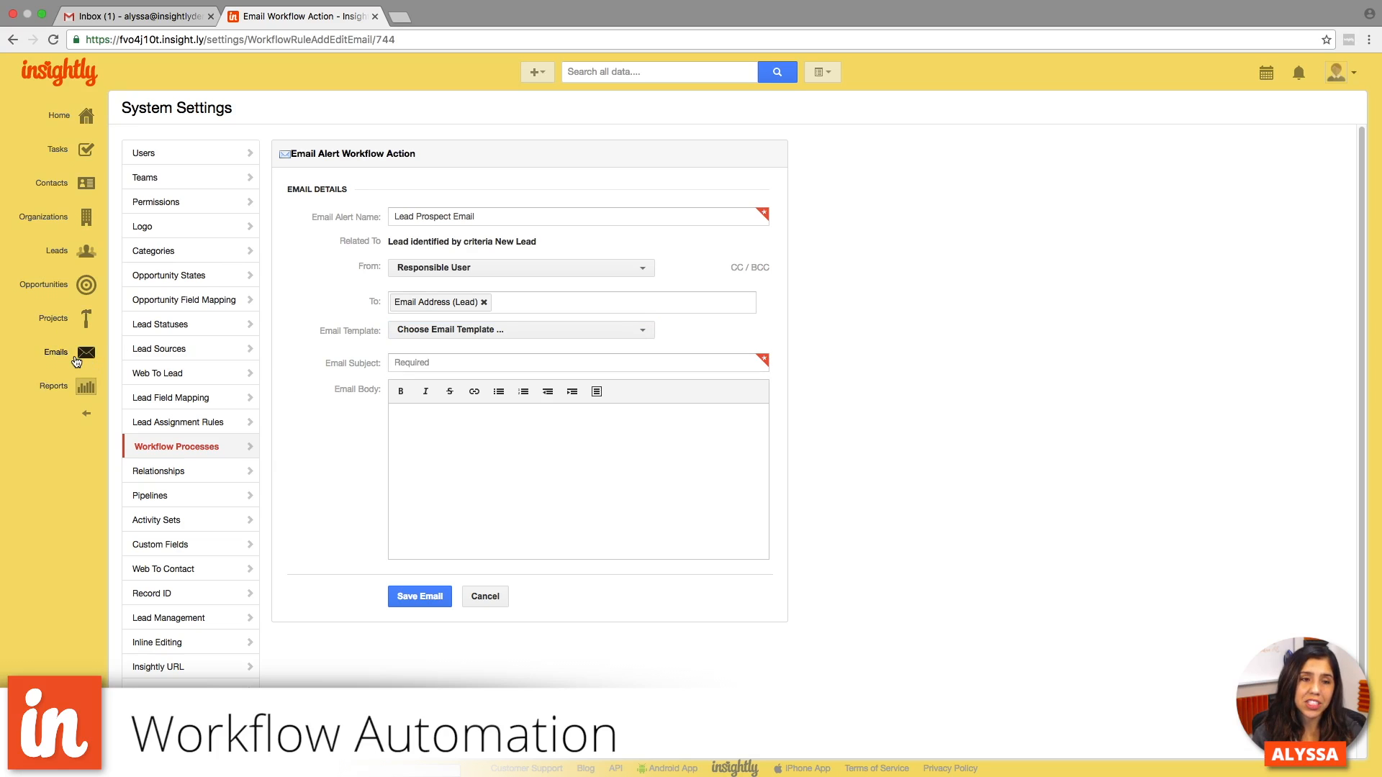
{"action": "left_click", "coordinate": [422, 360]}
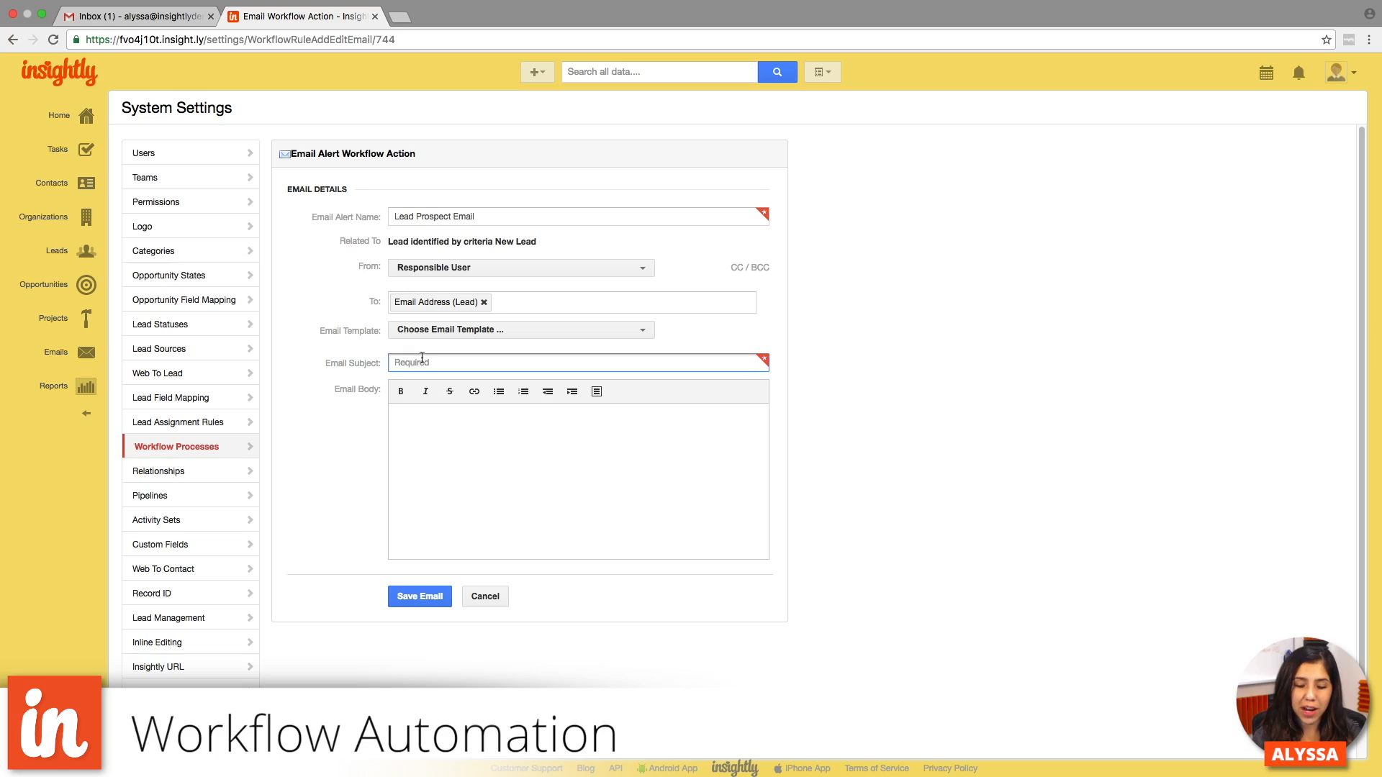
{"action": "type", "text": "I"}
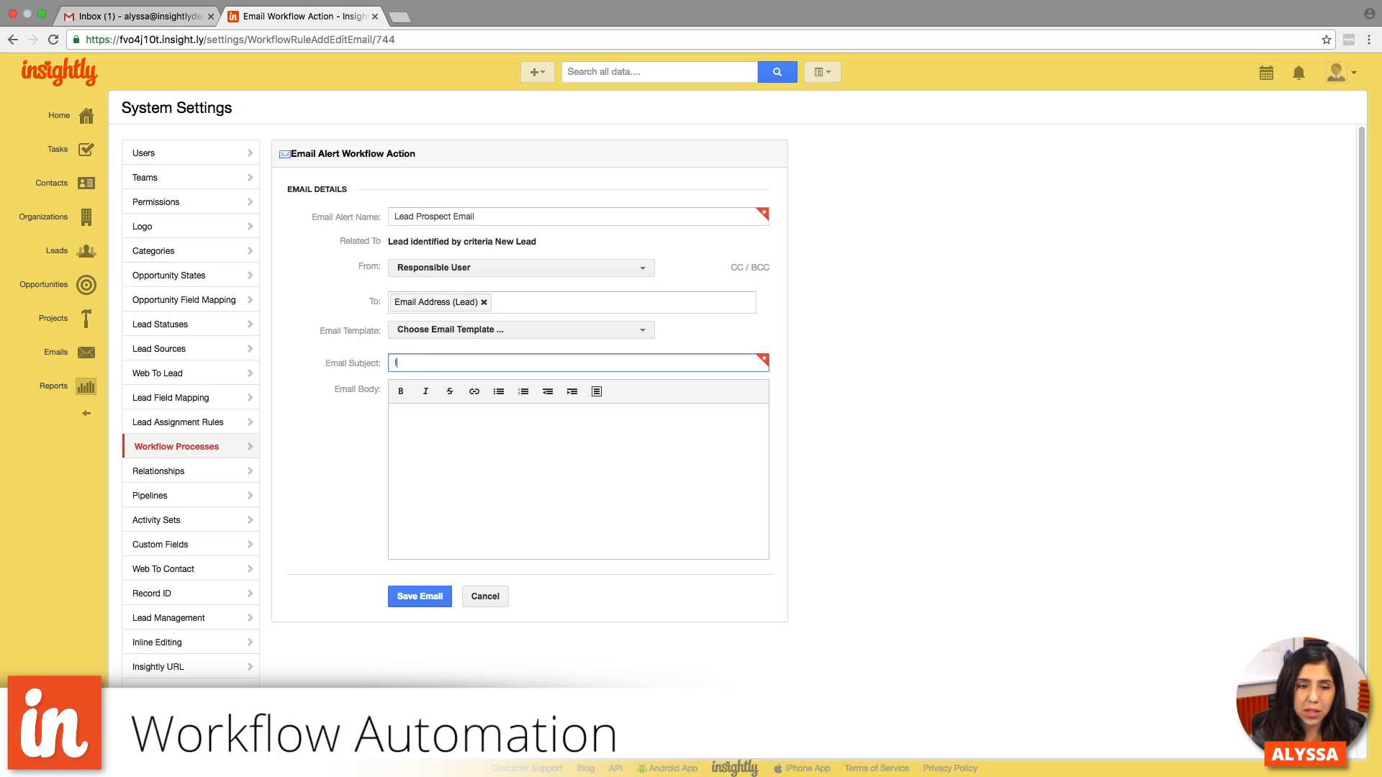
{"action": "type", "text": "nsightly for "}
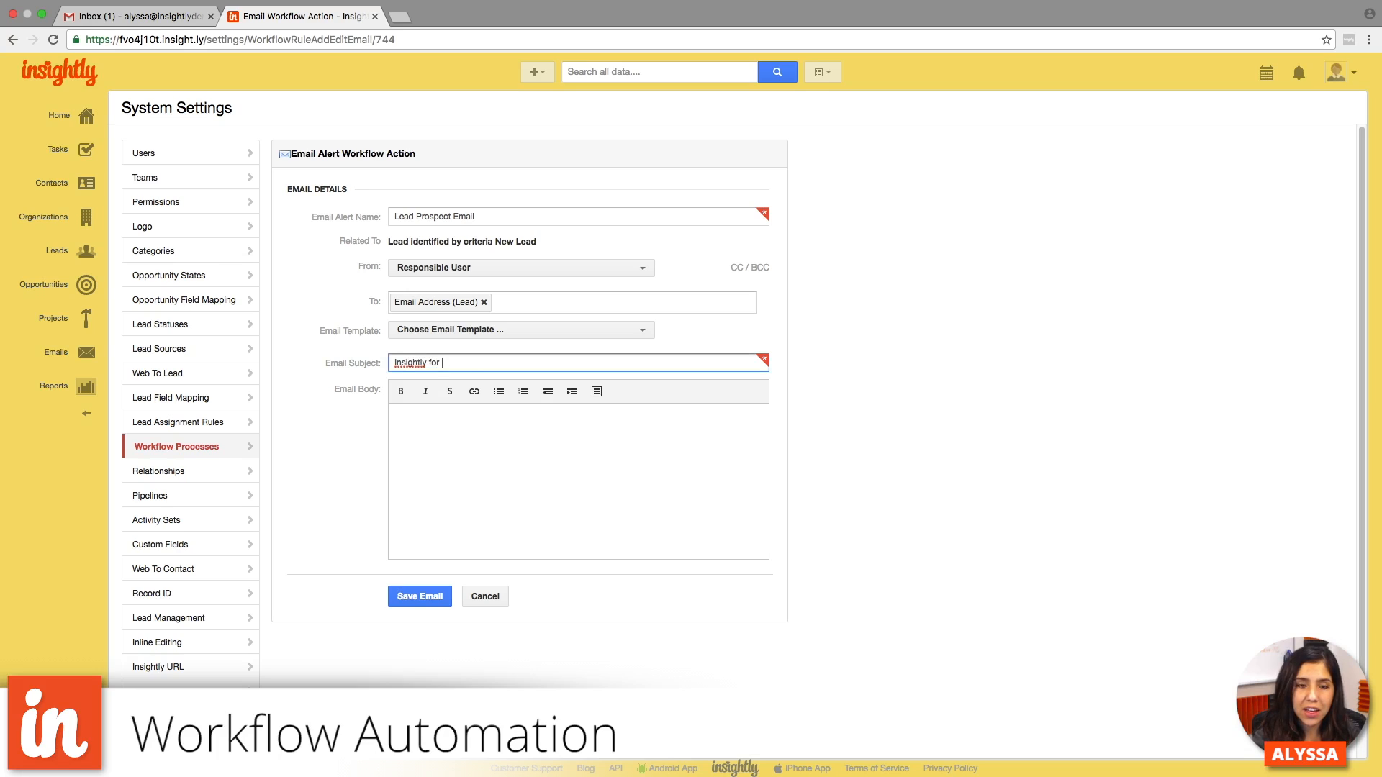
{"action": "type", "text": "Small Bu"}
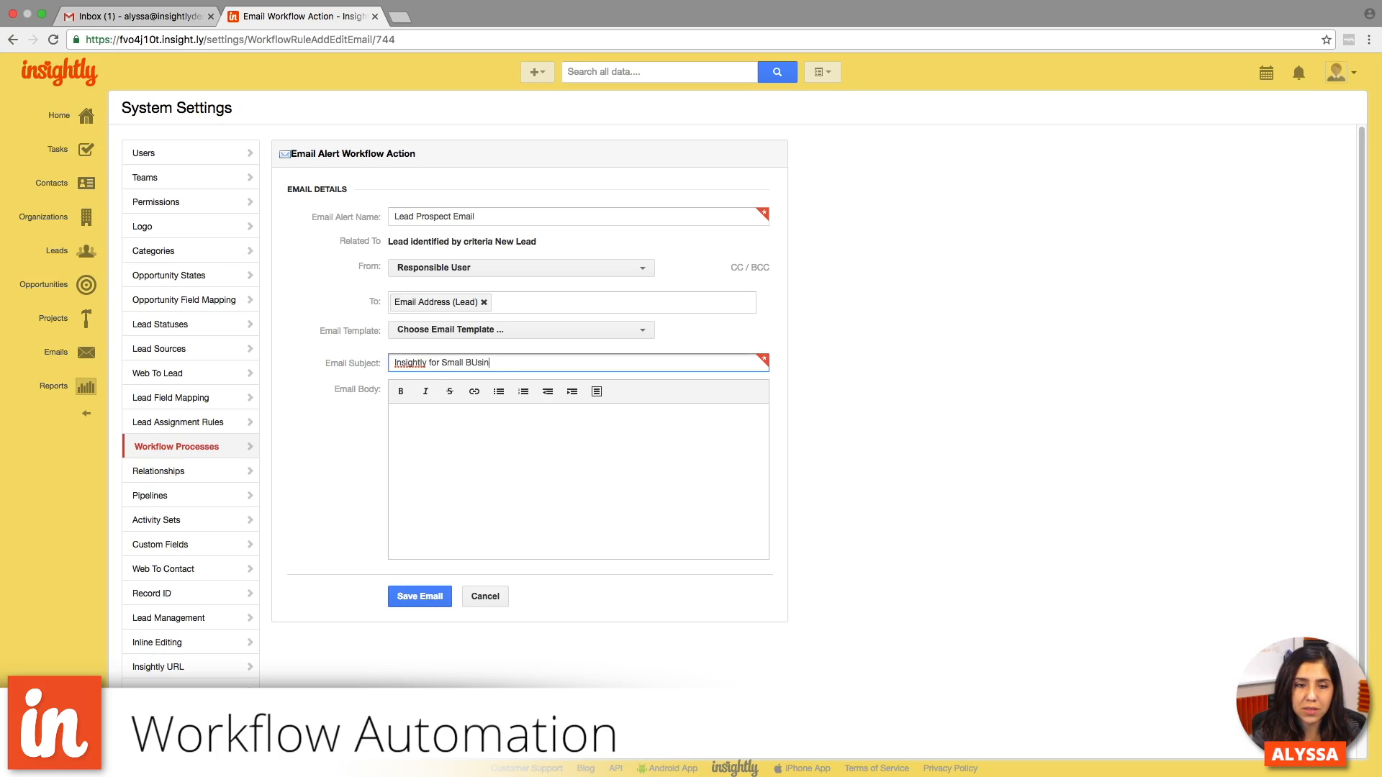
{"action": "type", "text": "sinesses"}
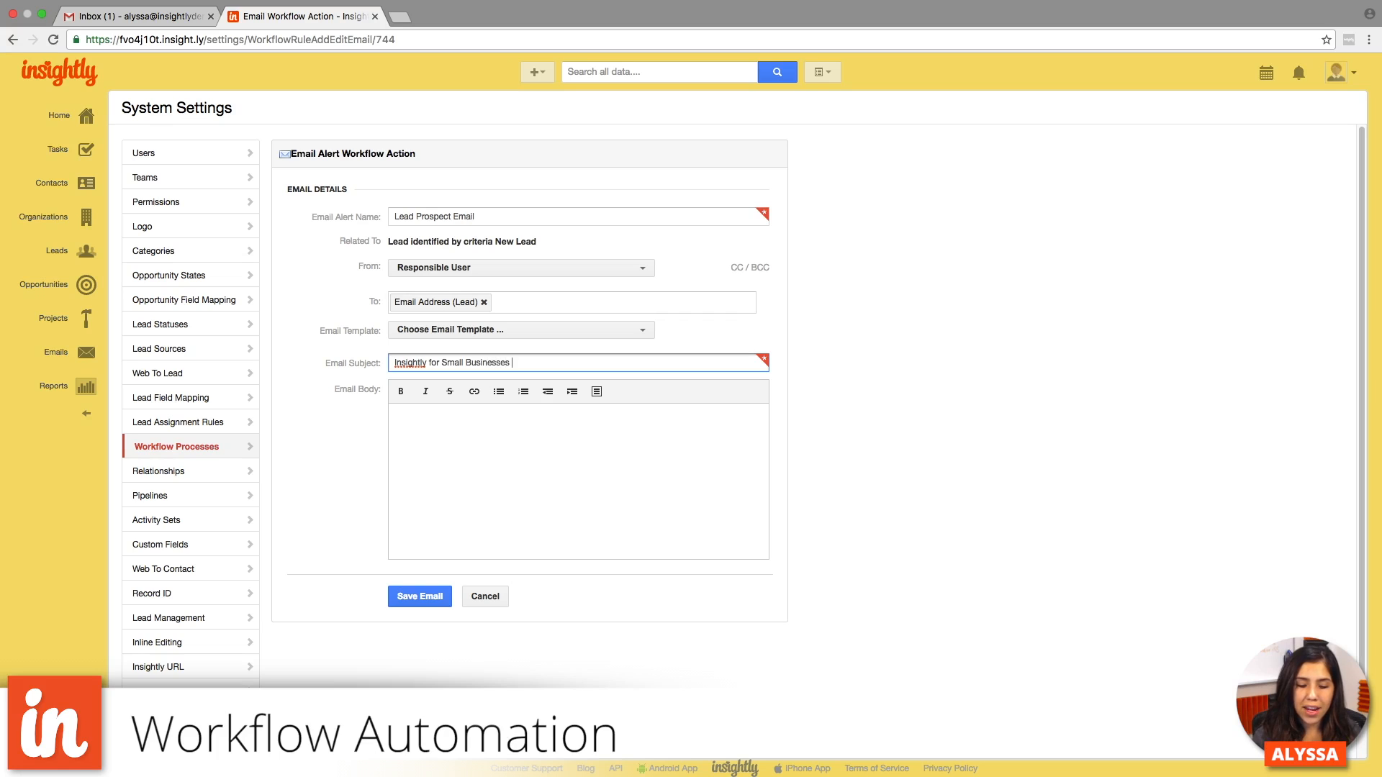
- Start the email body with the greeting "Hi", the inserted First Name field and a comma, followed by a new line
{"action": "key", "text": "super+Tab"}
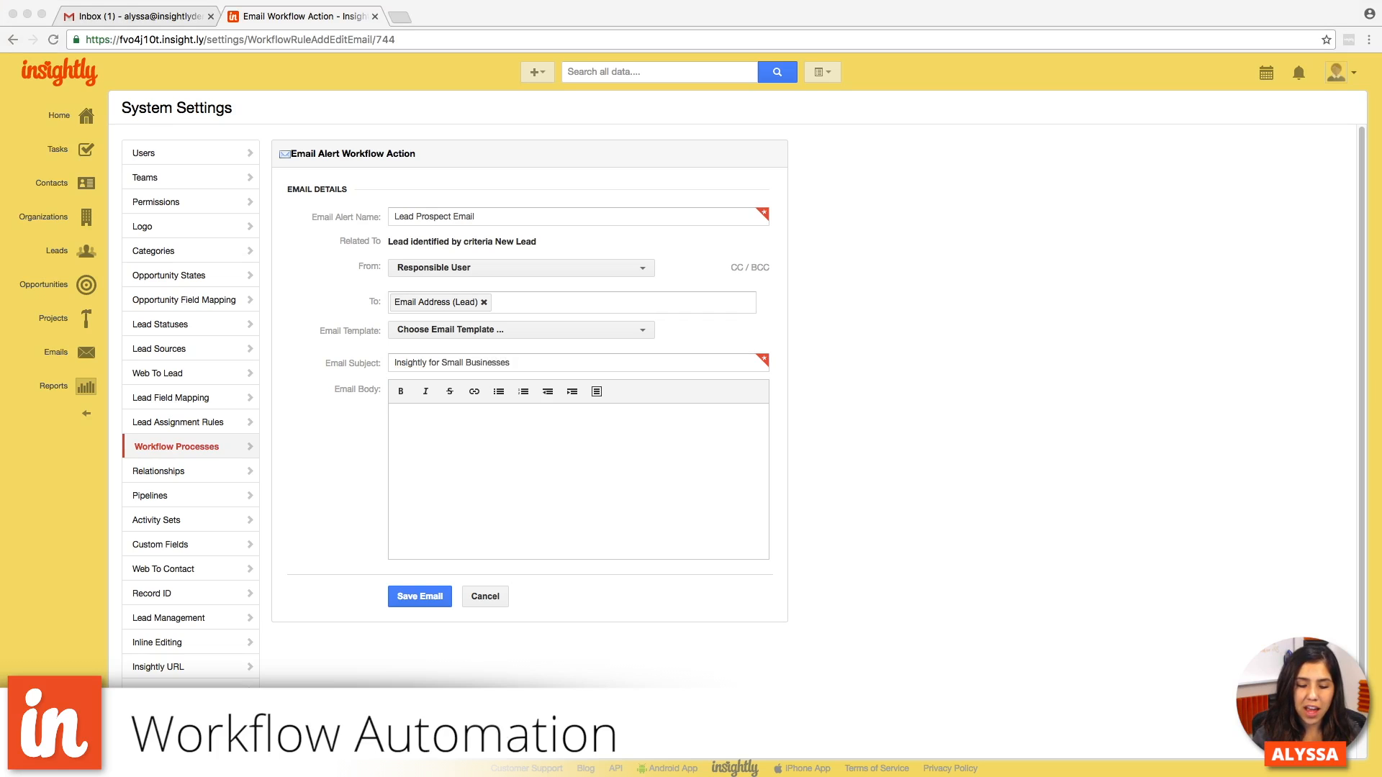
{"action": "key", "text": "super+Tab"}
{"action": "left_click", "coordinate": [569, 469]}
{"action": "type", "text": "H"}
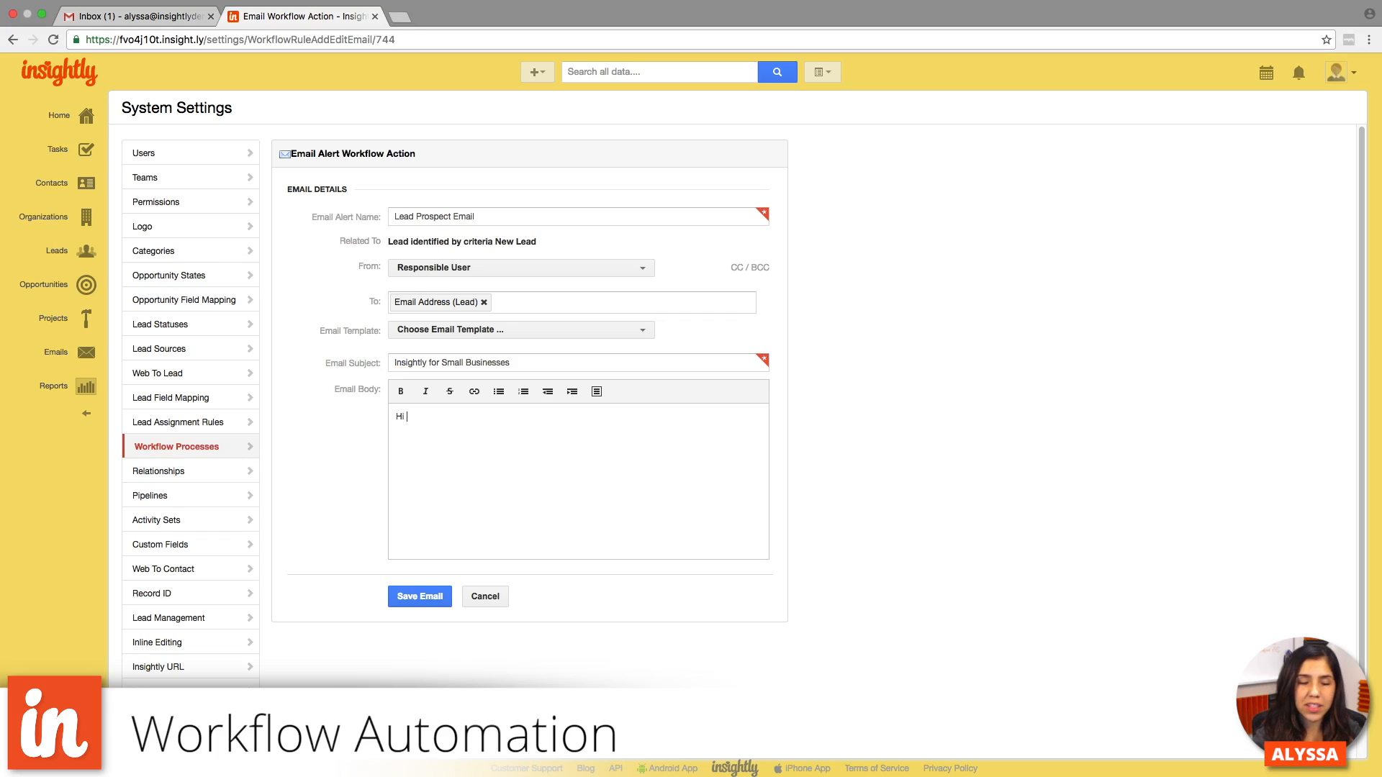
{"action": "type", "text": "i"}
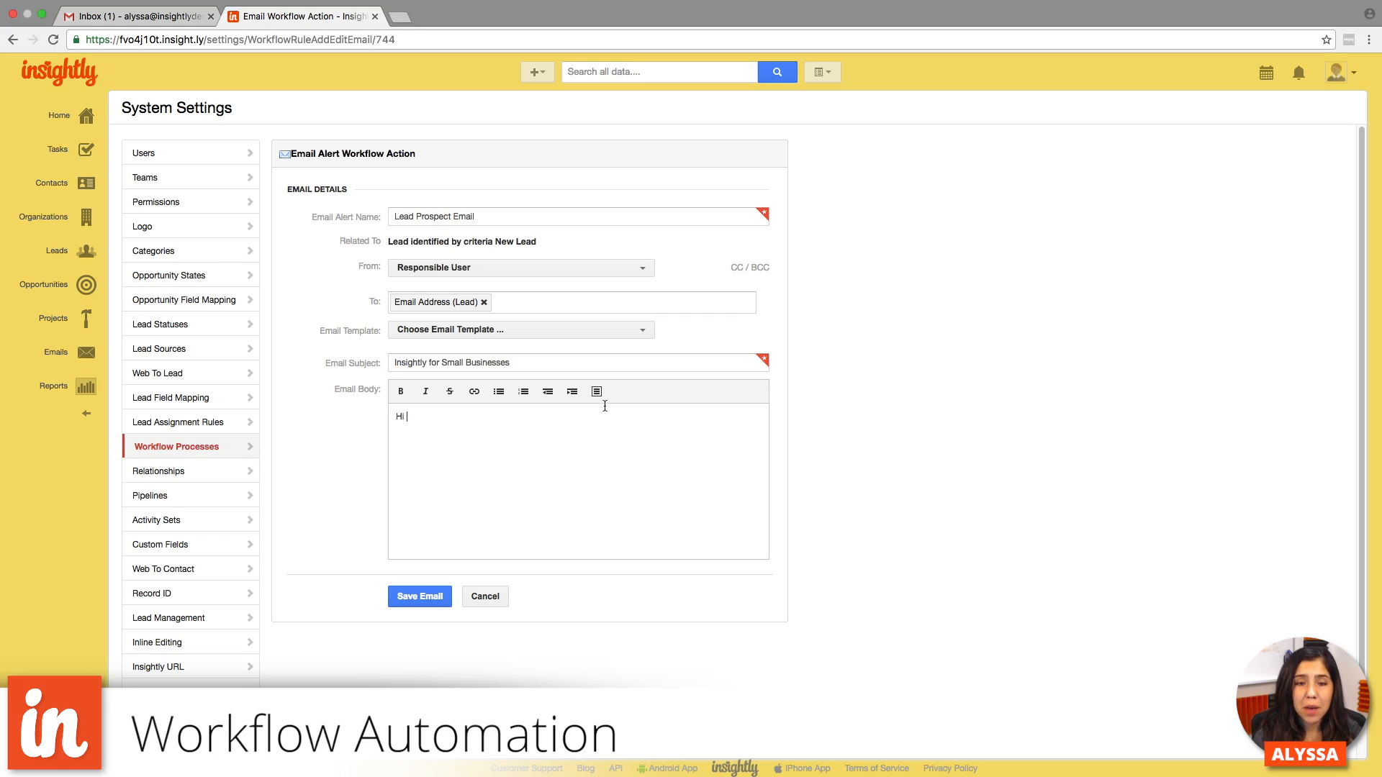
{"action": "left_click", "coordinate": [601, 393]}
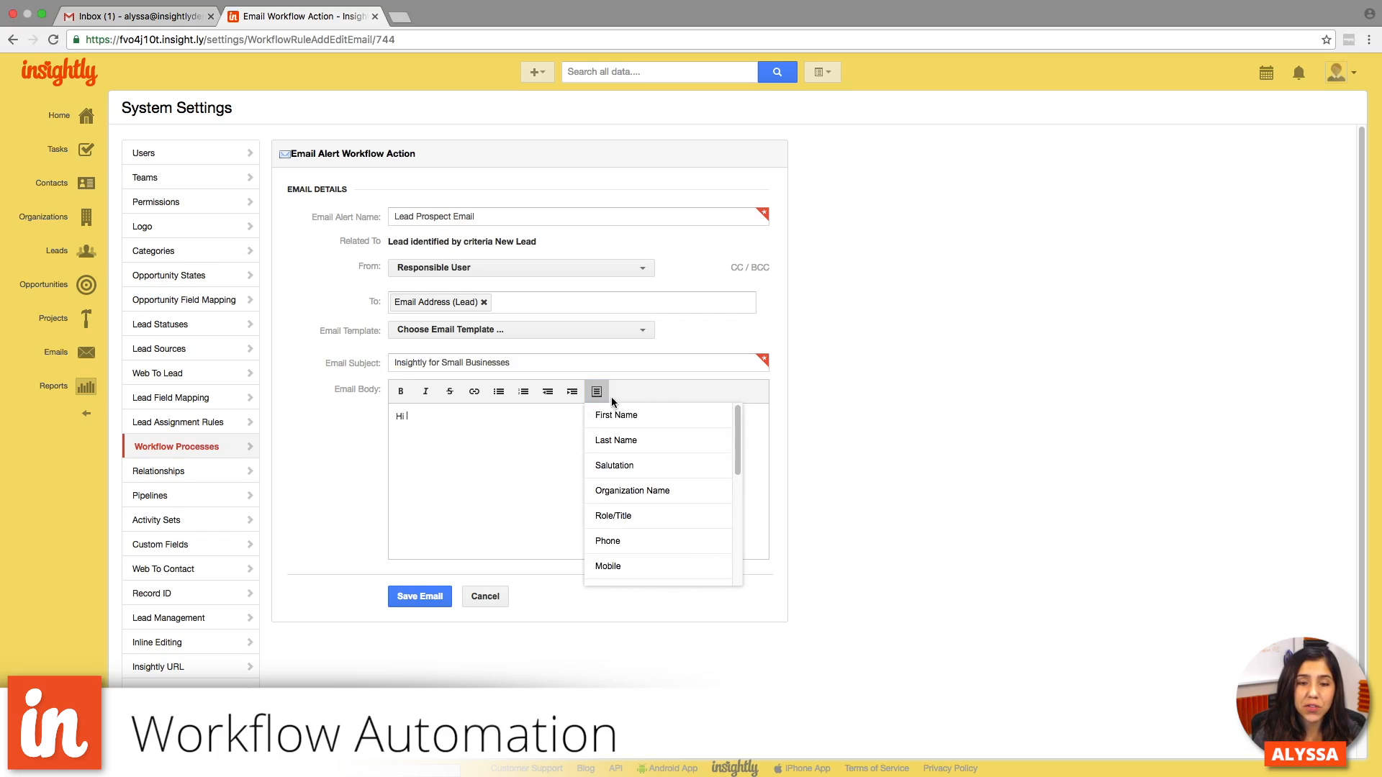
{"action": "left_click", "coordinate": [621, 413]}
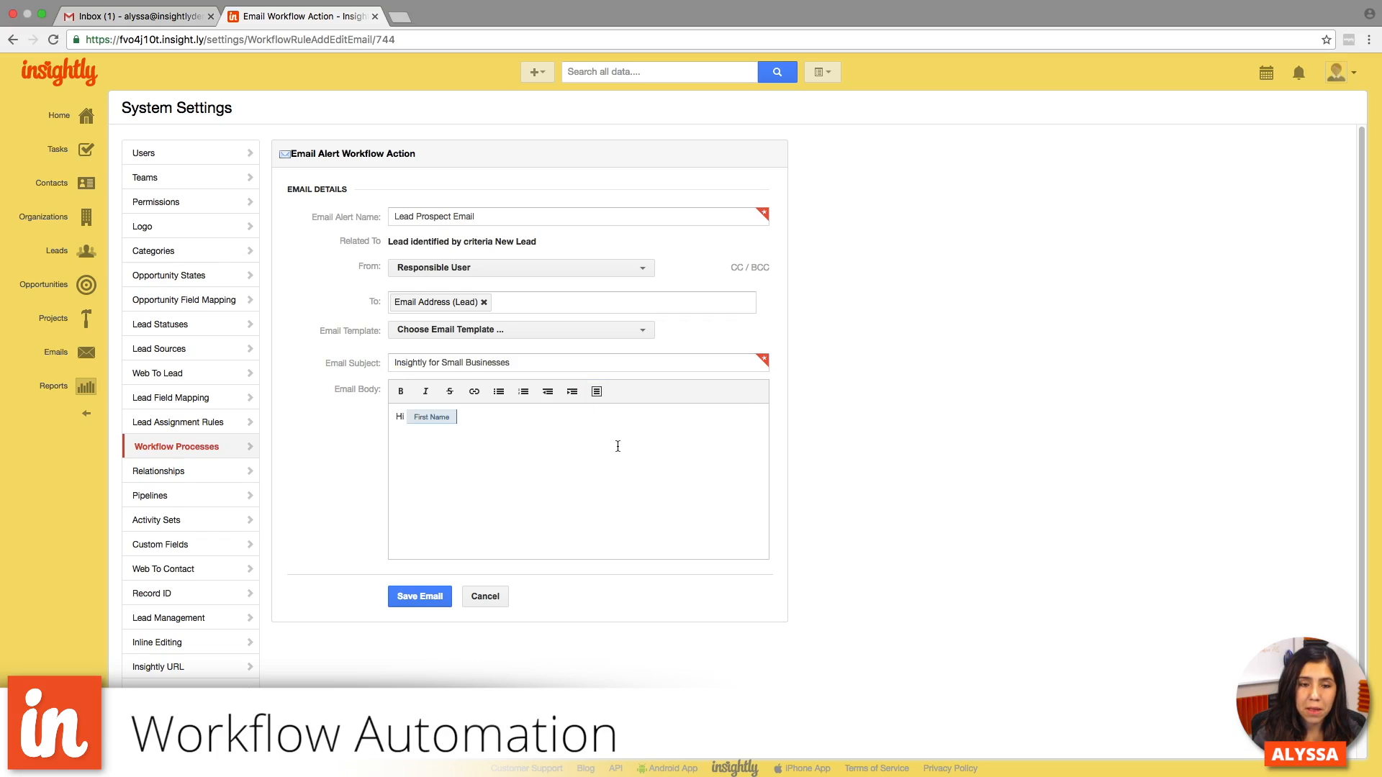
{"action": "key", "text": "Return"}
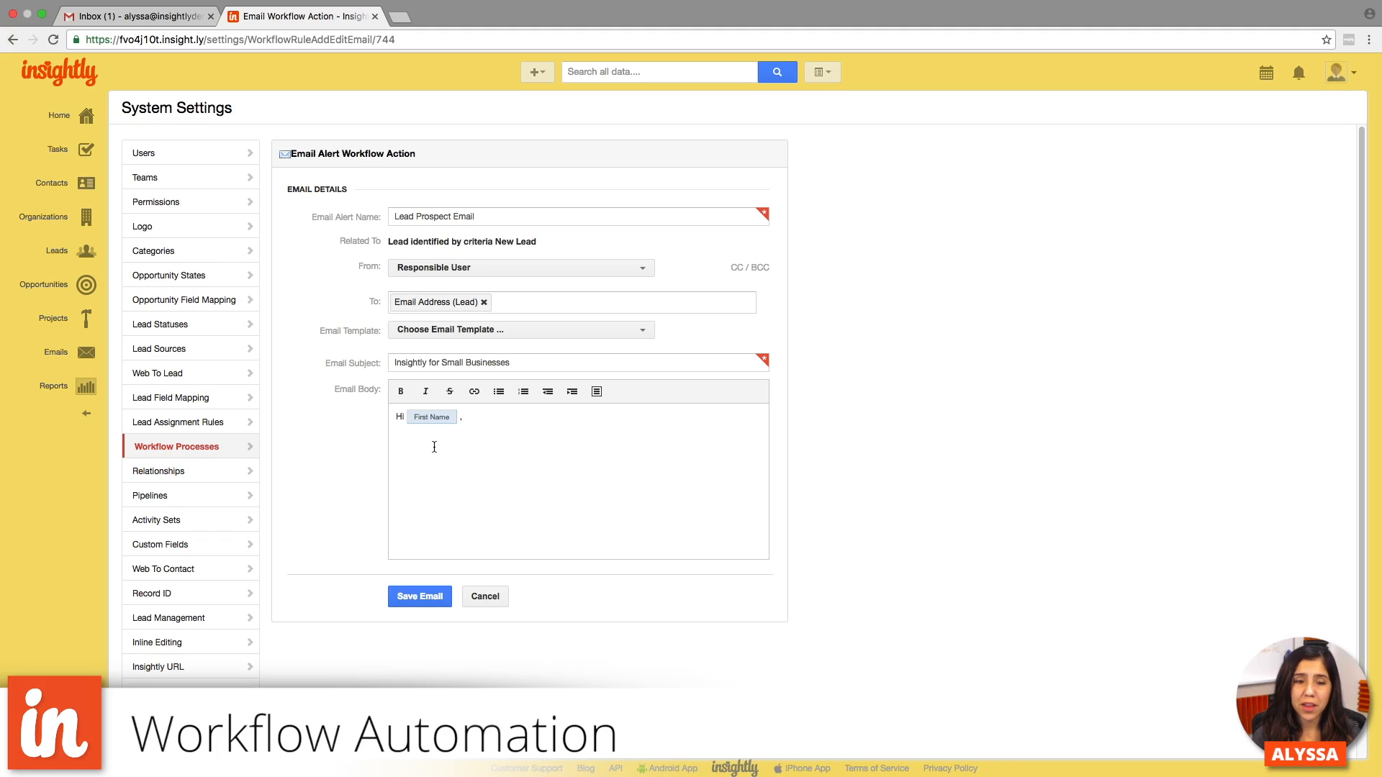
- Paste the prepared paragraph starting "Glad to hear you're interested" below the greeting and sign off with "Cheers," and the sender's first name
{"action": "left_click", "coordinate": [597, 393]}
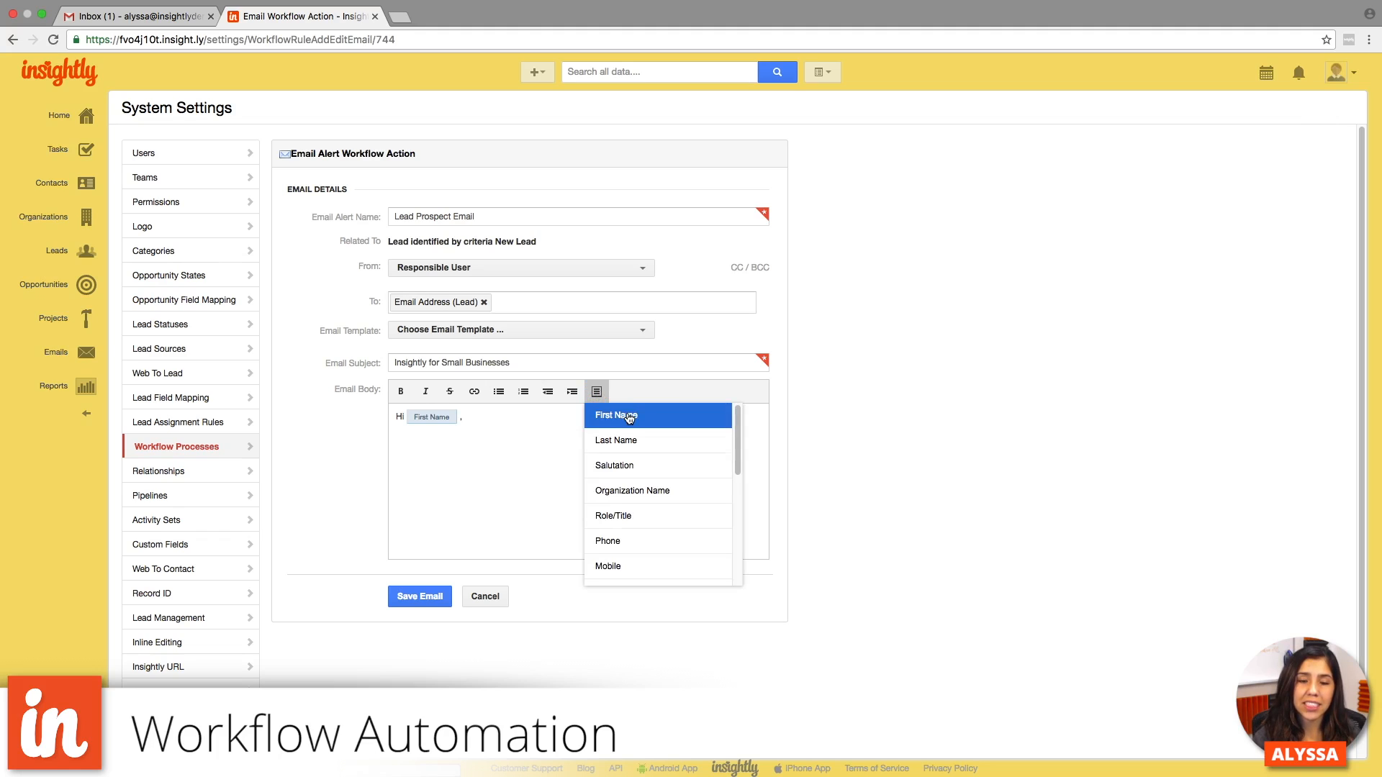
{"action": "left_click", "coordinate": [519, 430]}
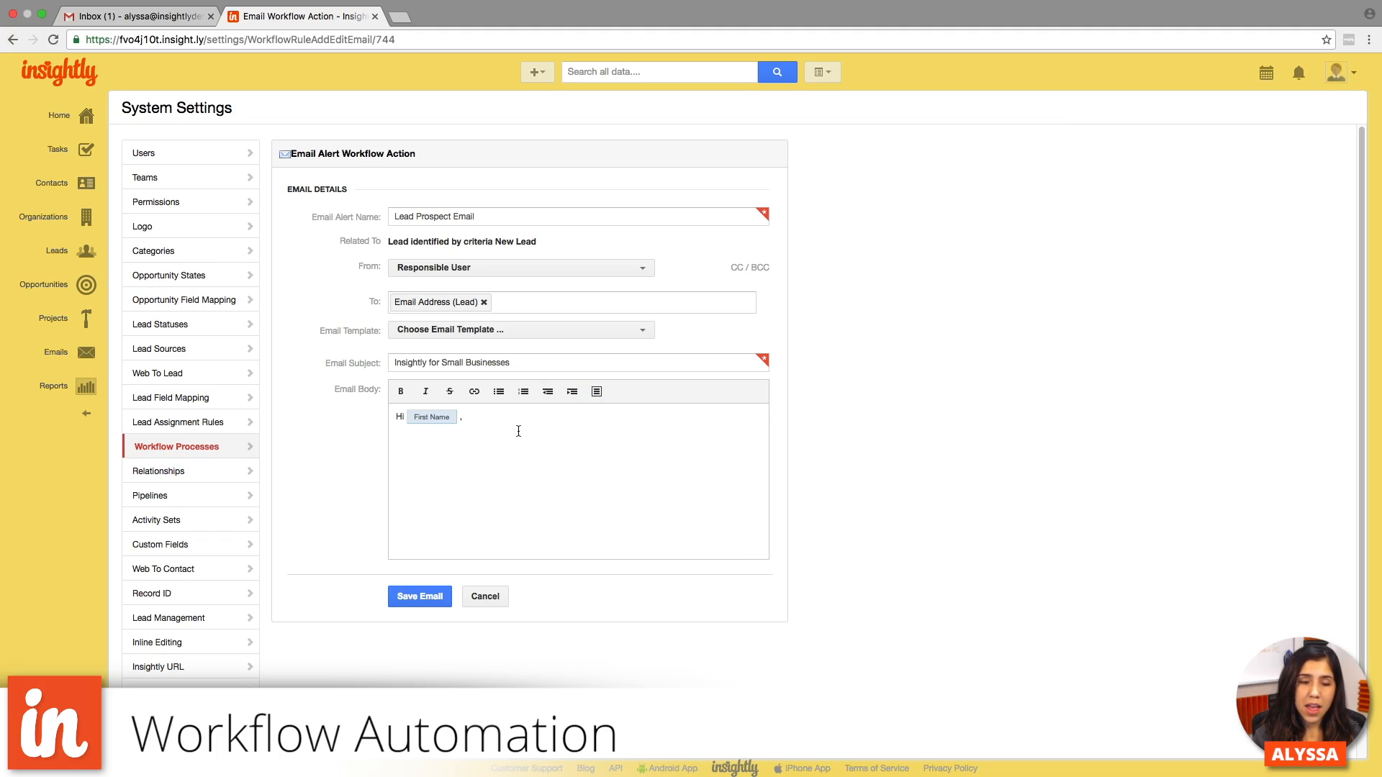
{"action": "type", "text": "Glad to hear you're interested in learning more about how Insightly can help your small business. With tons of feature available to help automate your workflow, Insightly is here to help. We'd love to learn more about your company and your reasons for needing a CRM. Please feel free to respond to this email with any specific questions that you may have. We will also be giving you a call to discuss all information in greater detail as well."}
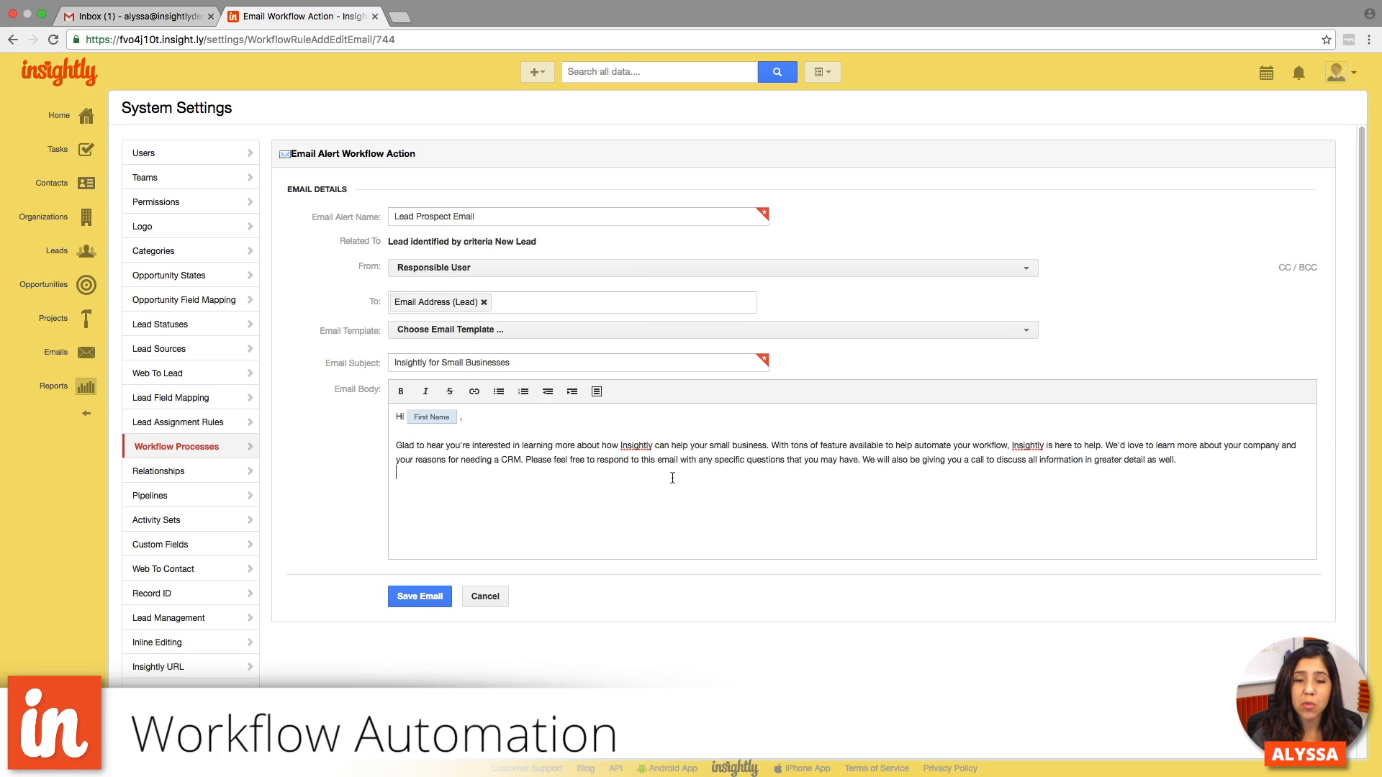
{"action": "key", "text": "Return"}
{"action": "type", "text": "Cheers,"}
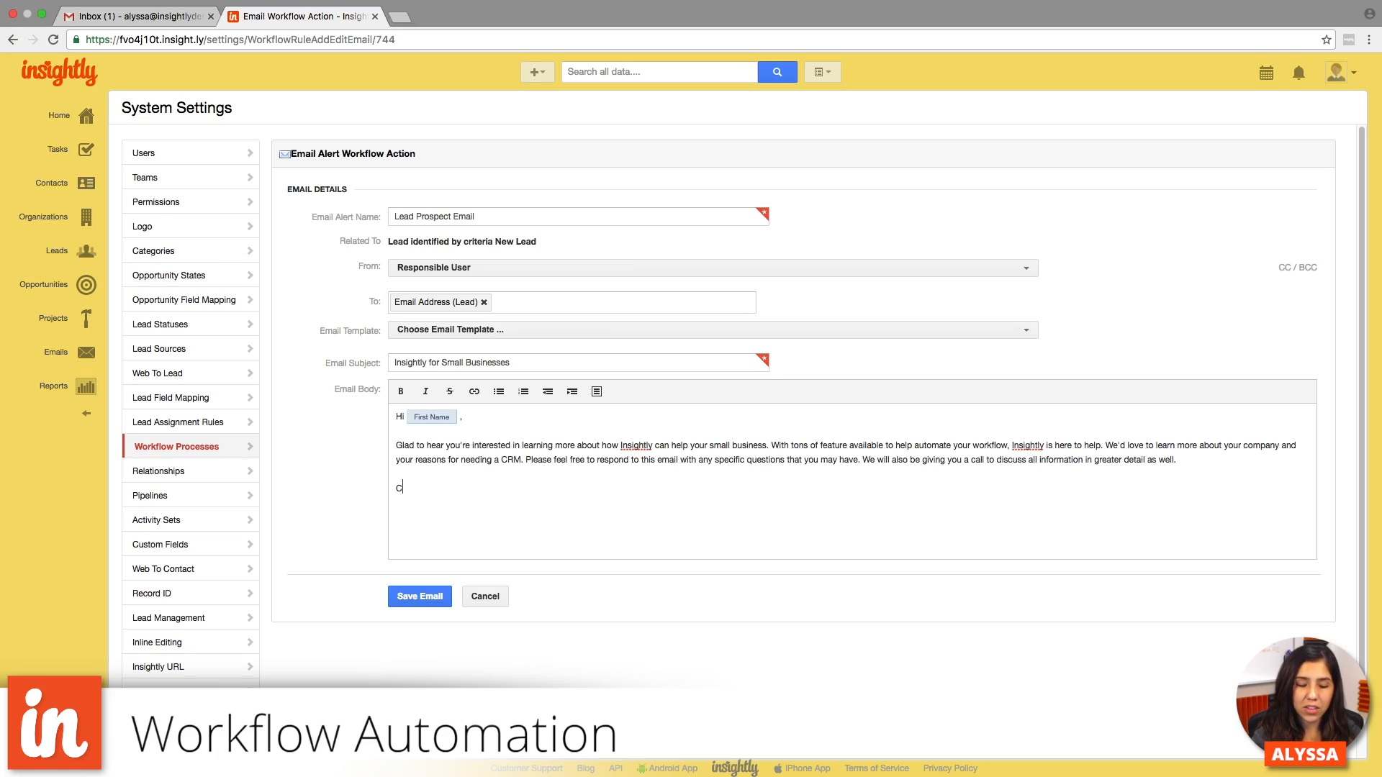
{"action": "key", "text": "Return"}
{"action": "type", "text": "Alyssa"}
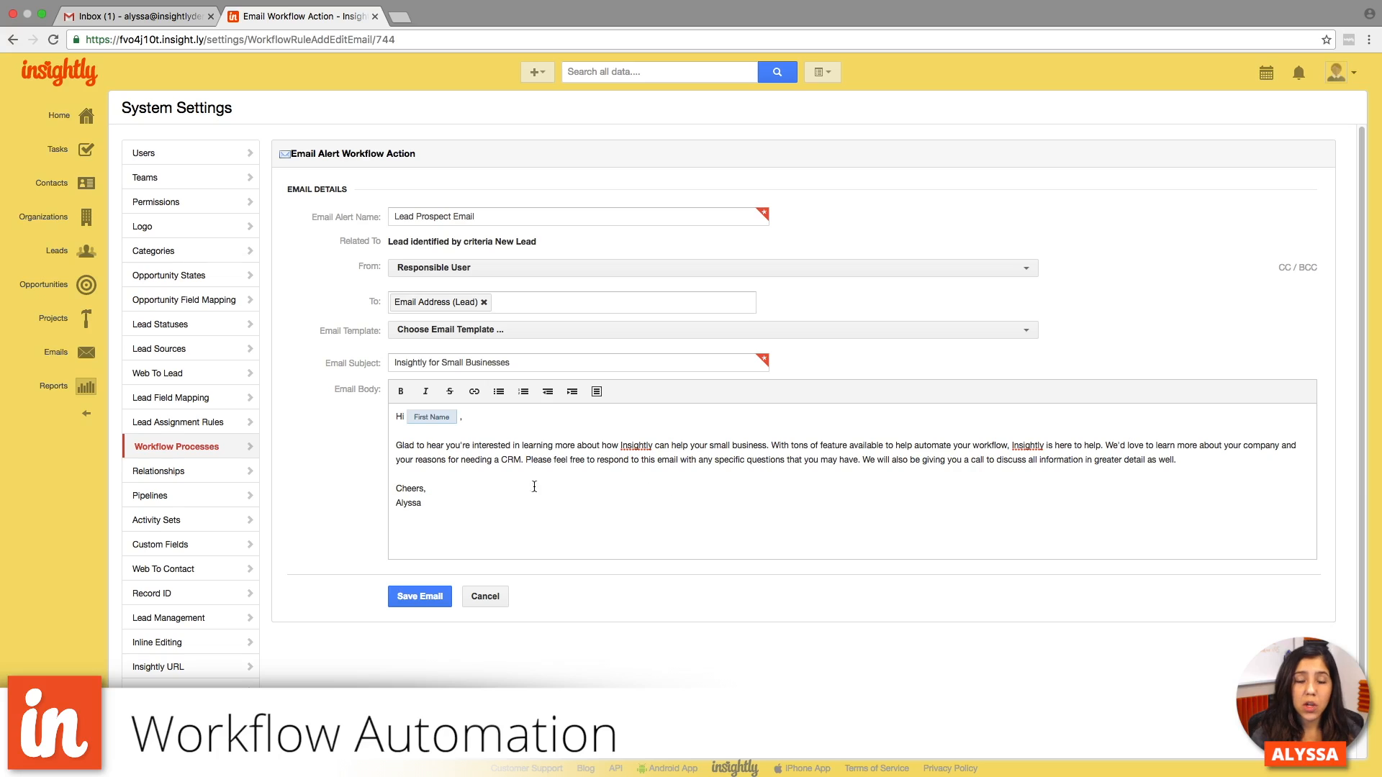
- Replace the sender's name in the sign-off with "Insightly Team" and save the email alert
{"action": "left_click_drag", "start_coordinate": [463, 504], "coordinate": [350, 501]}
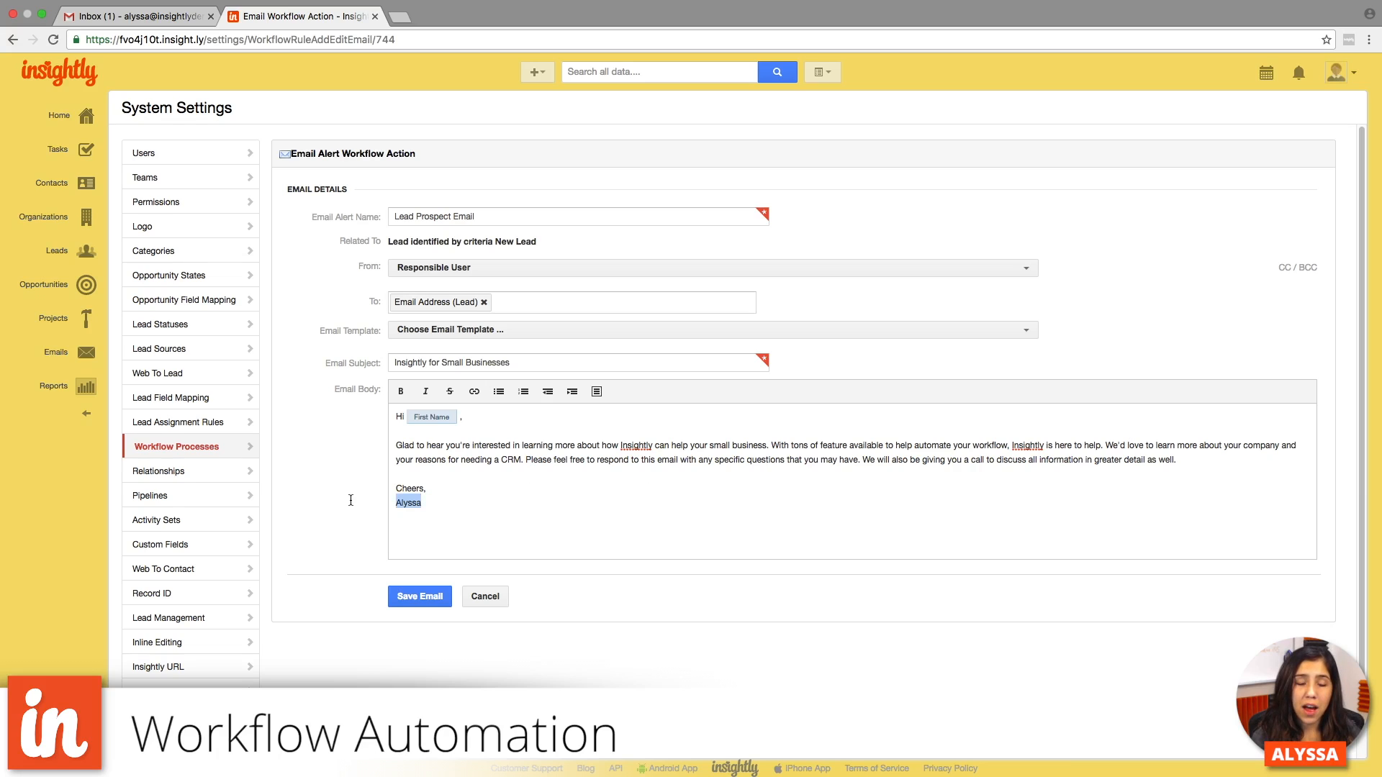
{"action": "left_click_drag", "start_coordinate": [436, 503], "coordinate": [404, 488]}
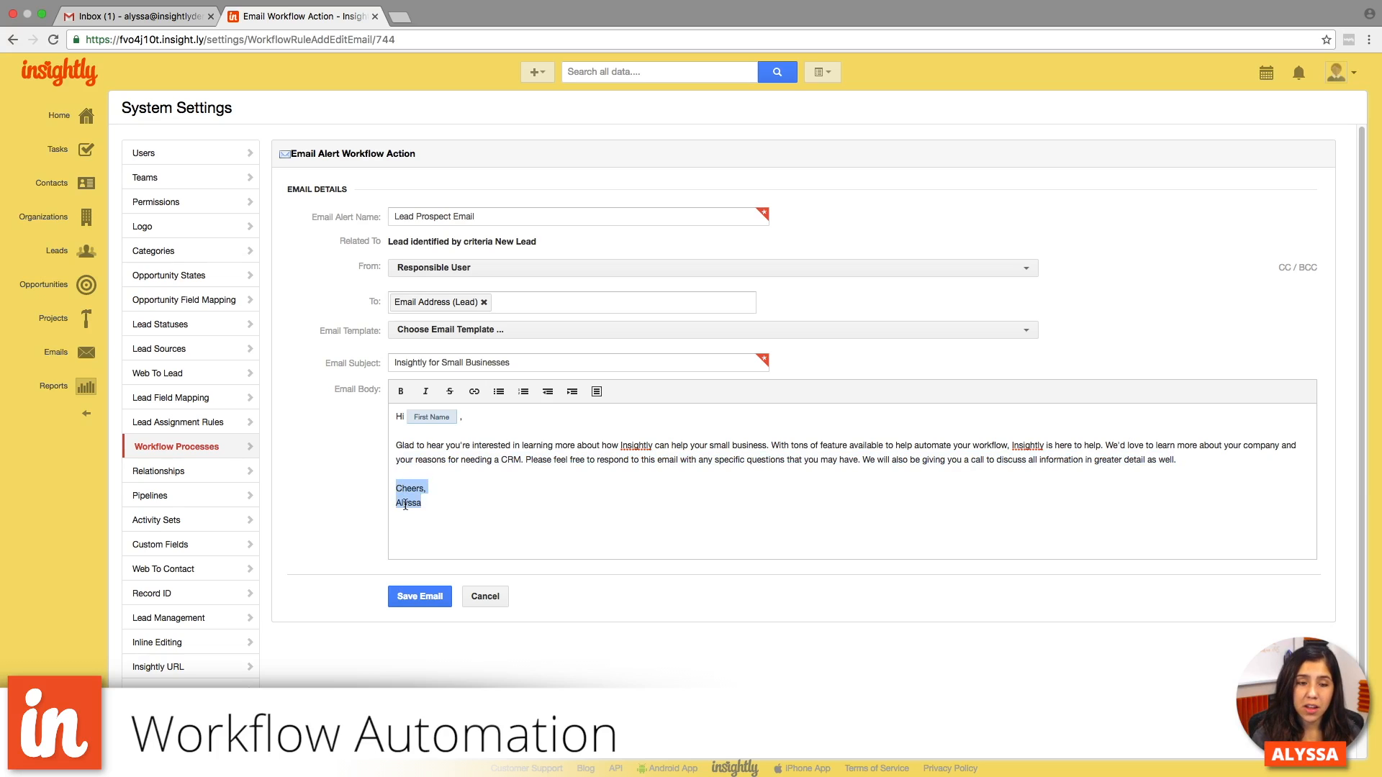
{"action": "double_click", "coordinate": [405, 505]}
{"action": "type", "text": "Insightly Team"}
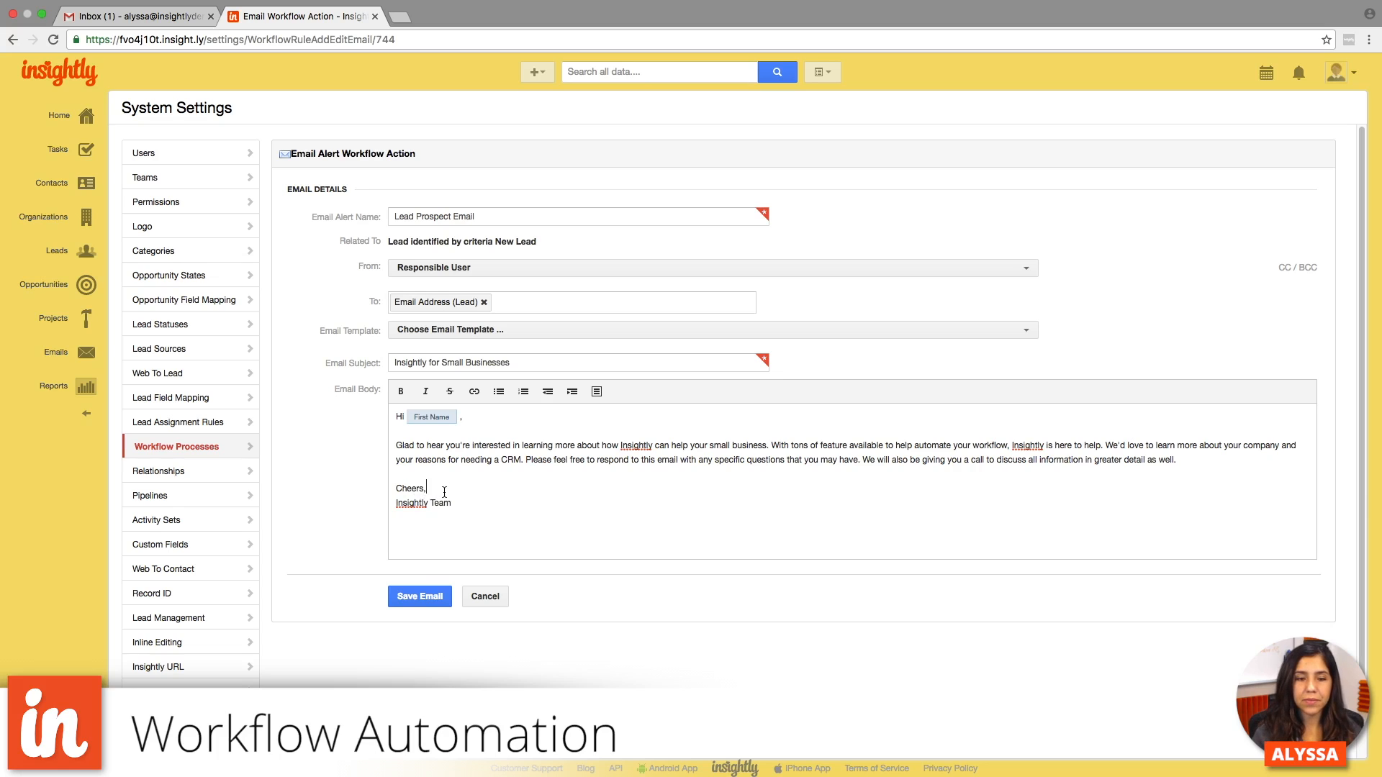
{"action": "left_click", "coordinate": [418, 596]}
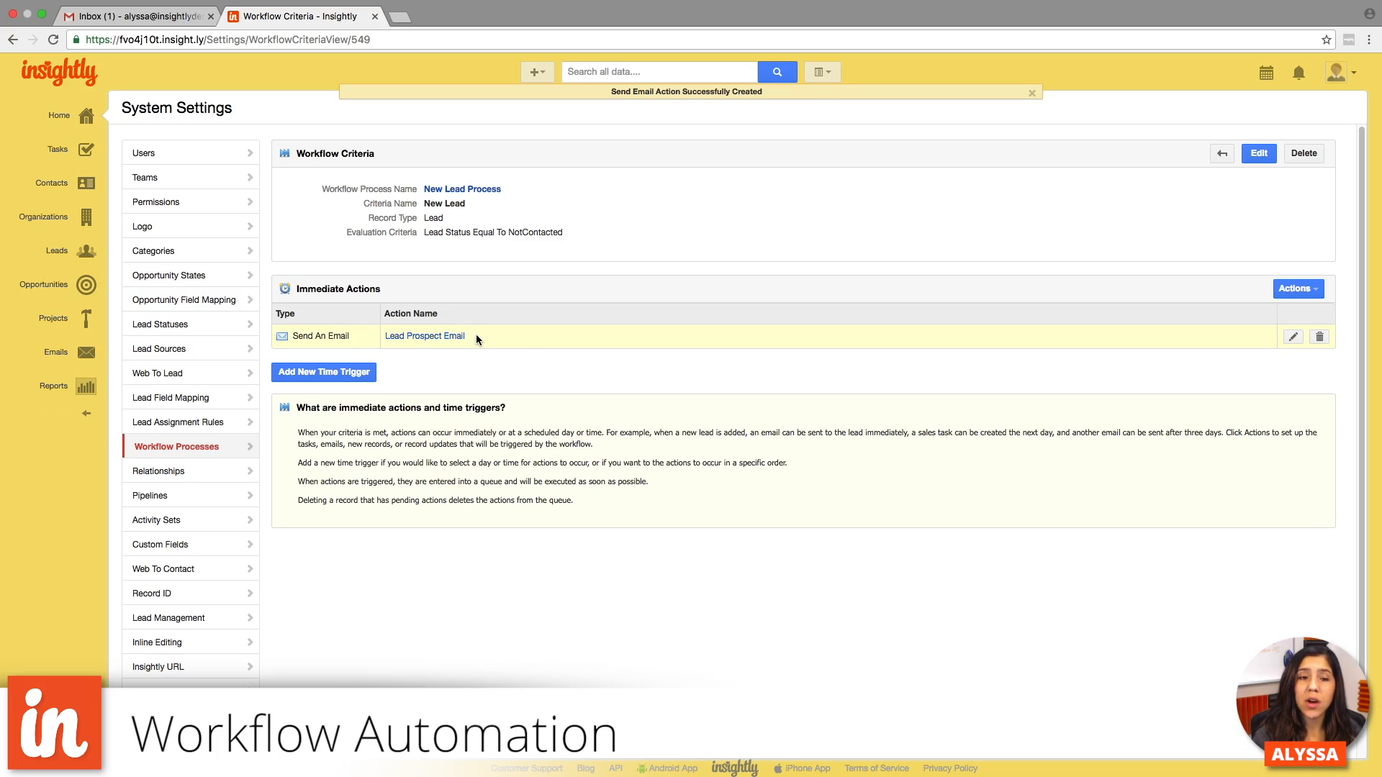
- Add another immediate Send An Email action to the New Lead criteria and name the alert "User Responsible Notification Email #1"
{"action": "left_click", "coordinate": [1291, 289]}
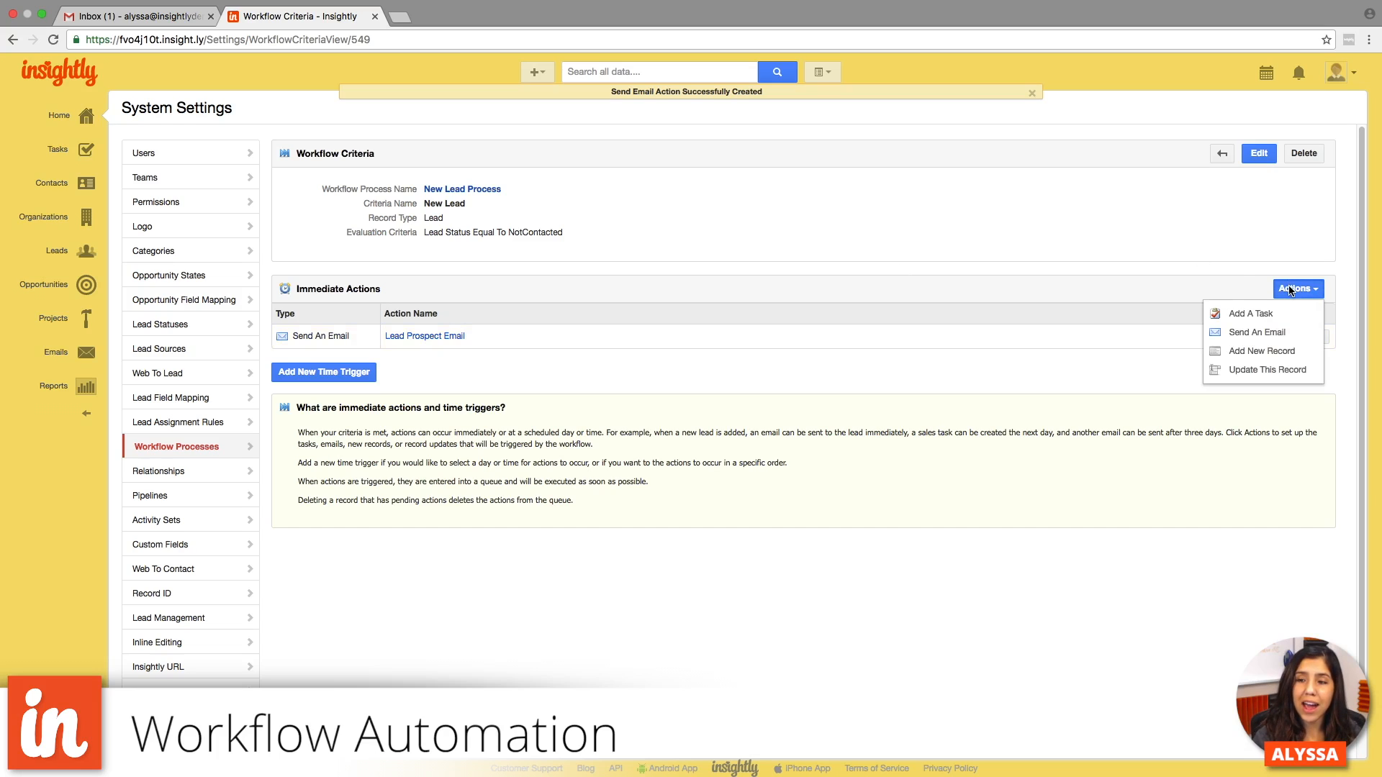
{"action": "left_click", "coordinate": [1275, 332]}
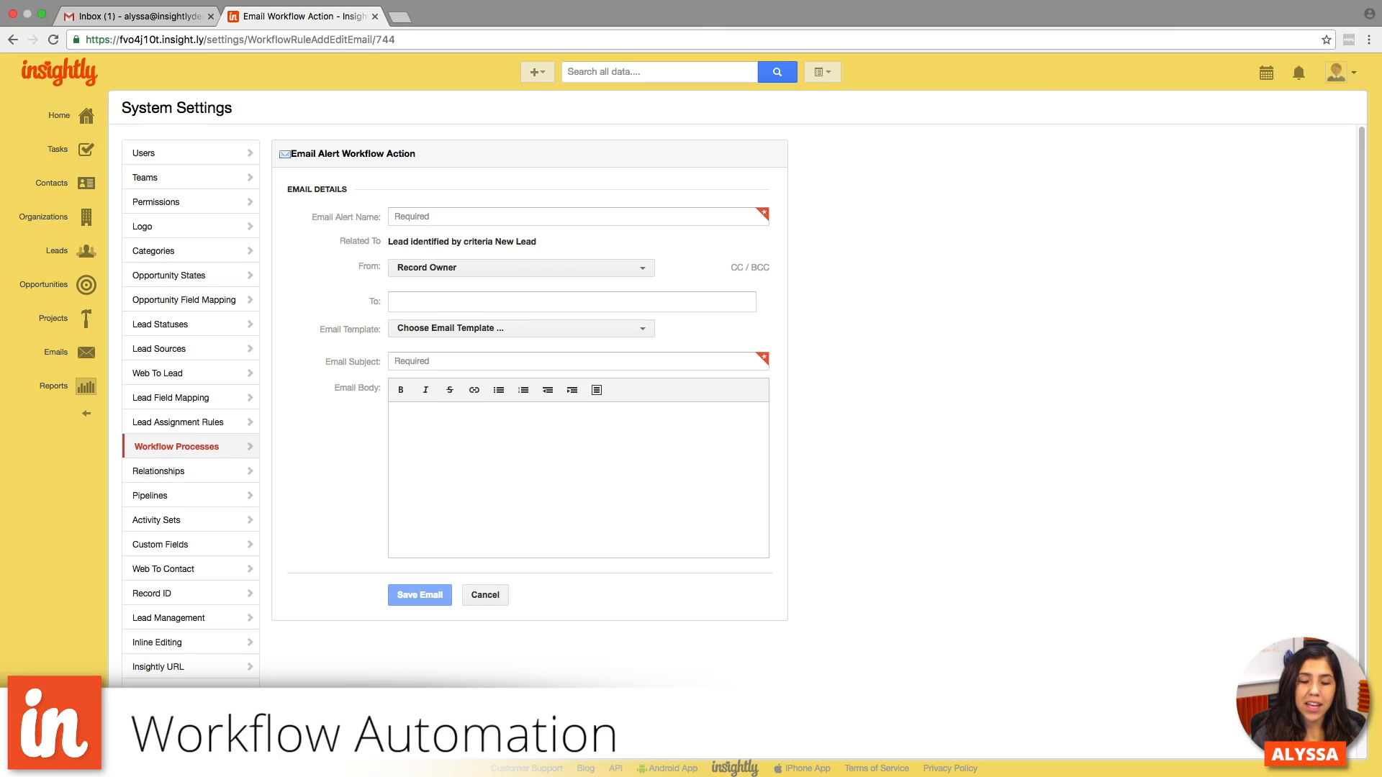
{"action": "left_click", "coordinate": [505, 210]}
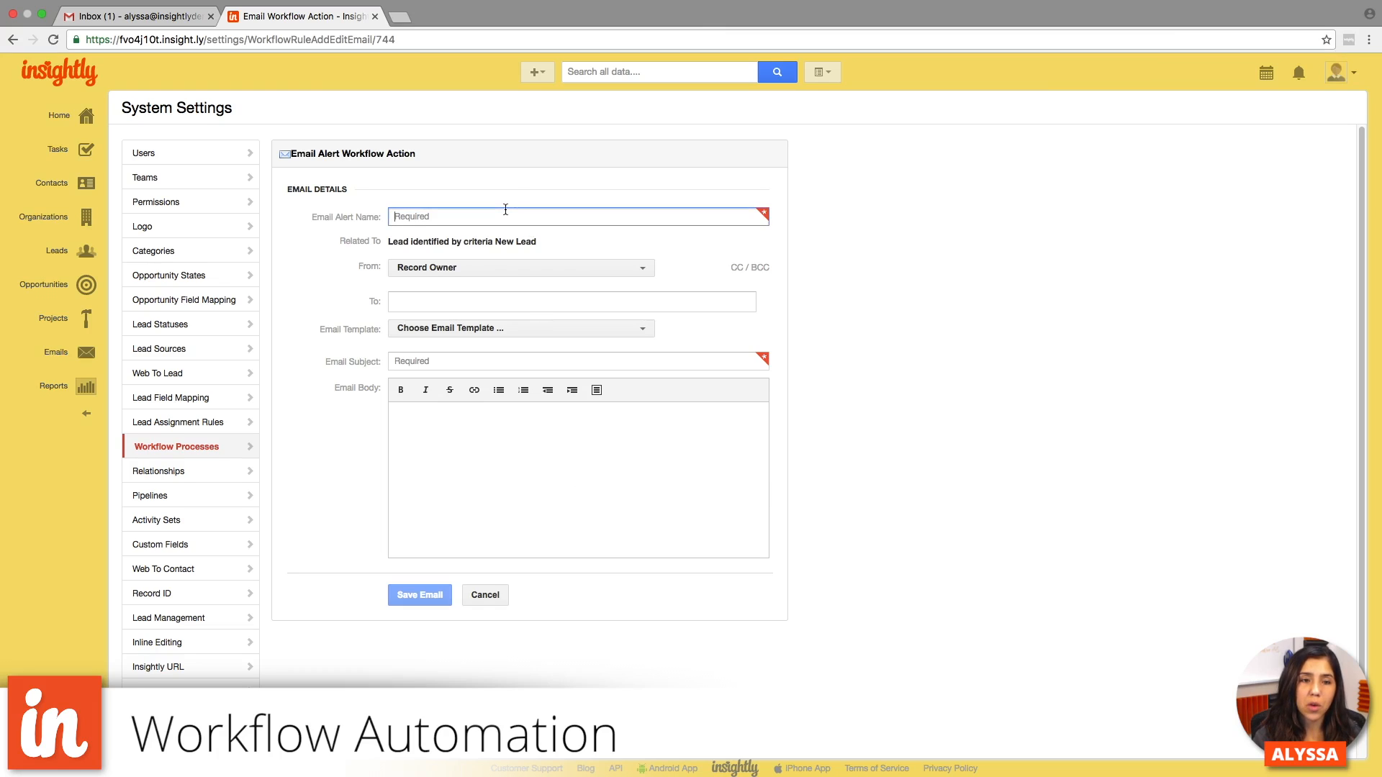
{"action": "type", "text": "Us"}
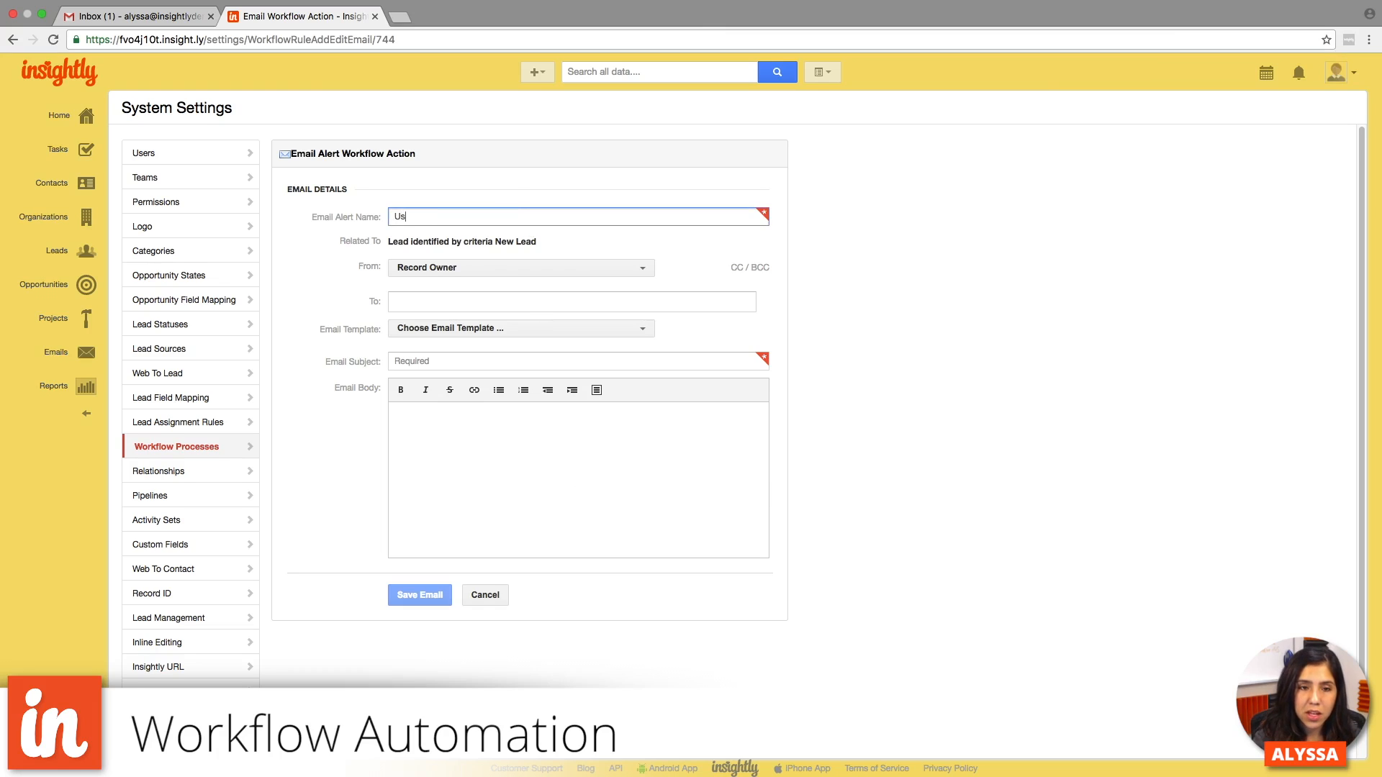
{"action": "type", "text": "er Responsible "}
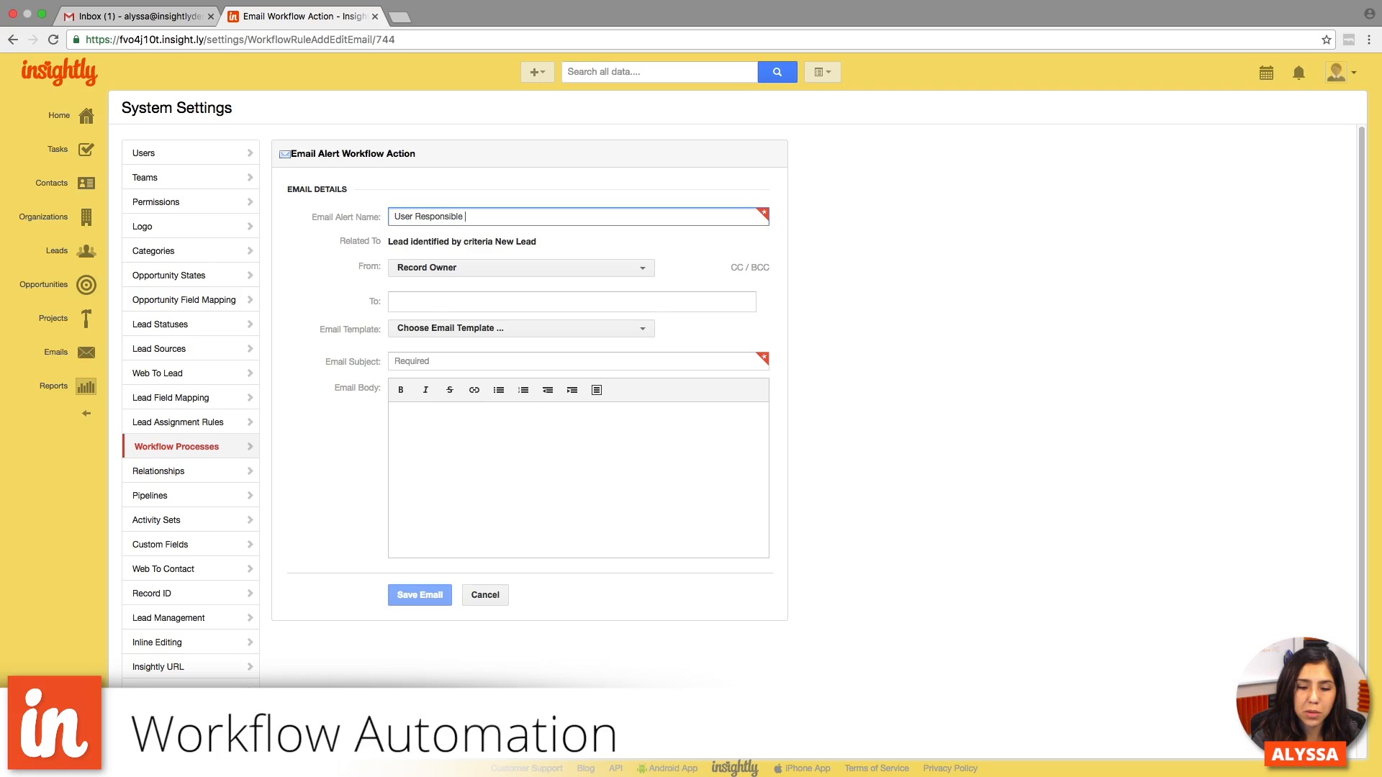
{"action": "type", "text": "Notification Email #1"}
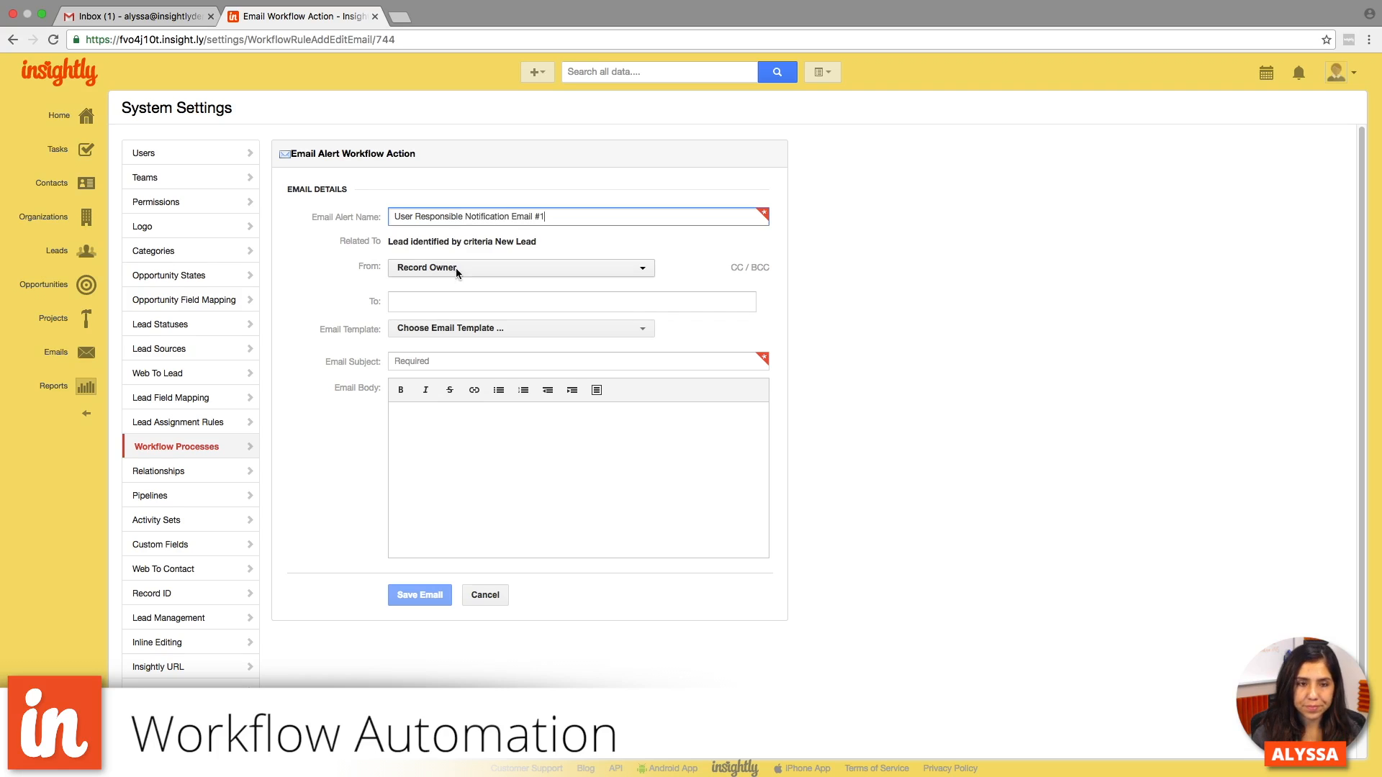
- Set the notification email's sender to the sixth person in the Users list and its recipient to Responsible User
{"action": "left_click", "coordinate": [428, 272]}
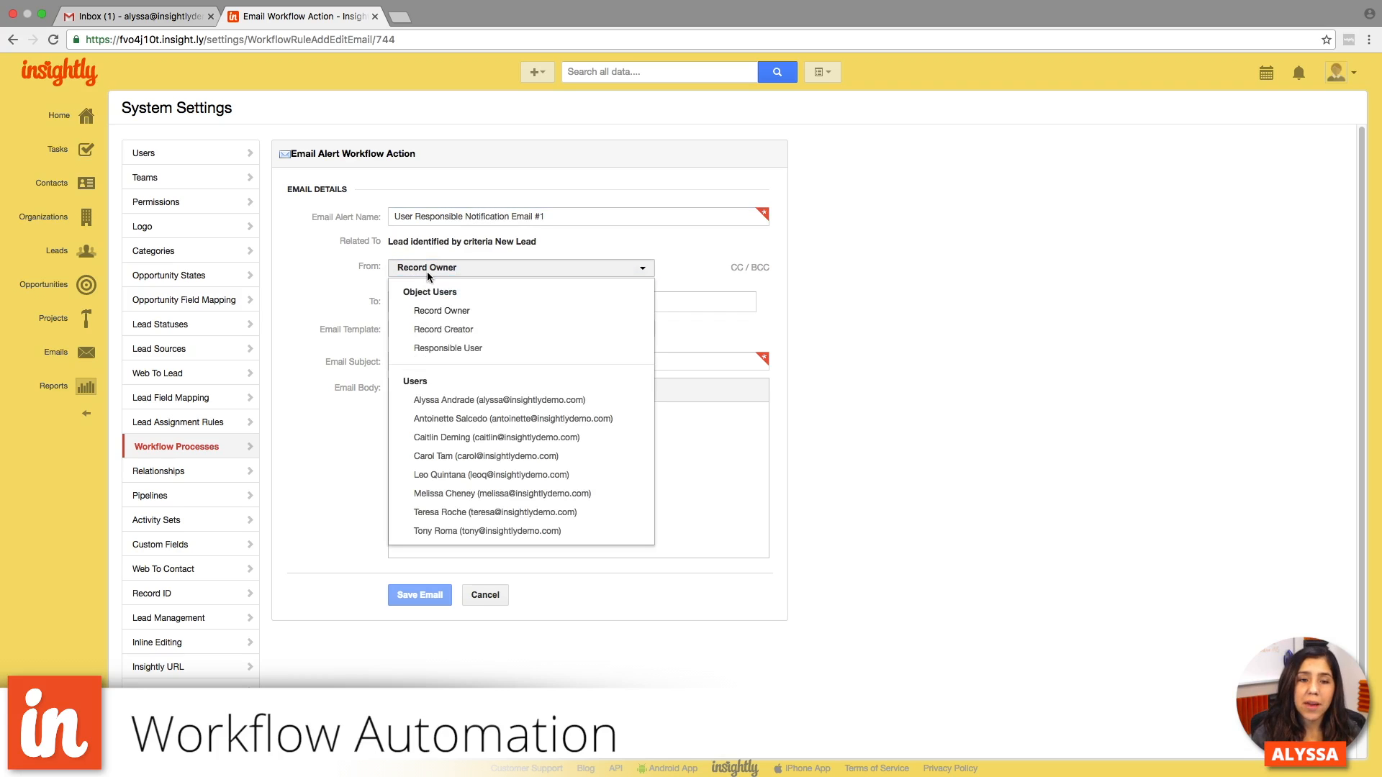
{"action": "left_click", "coordinate": [467, 494]}
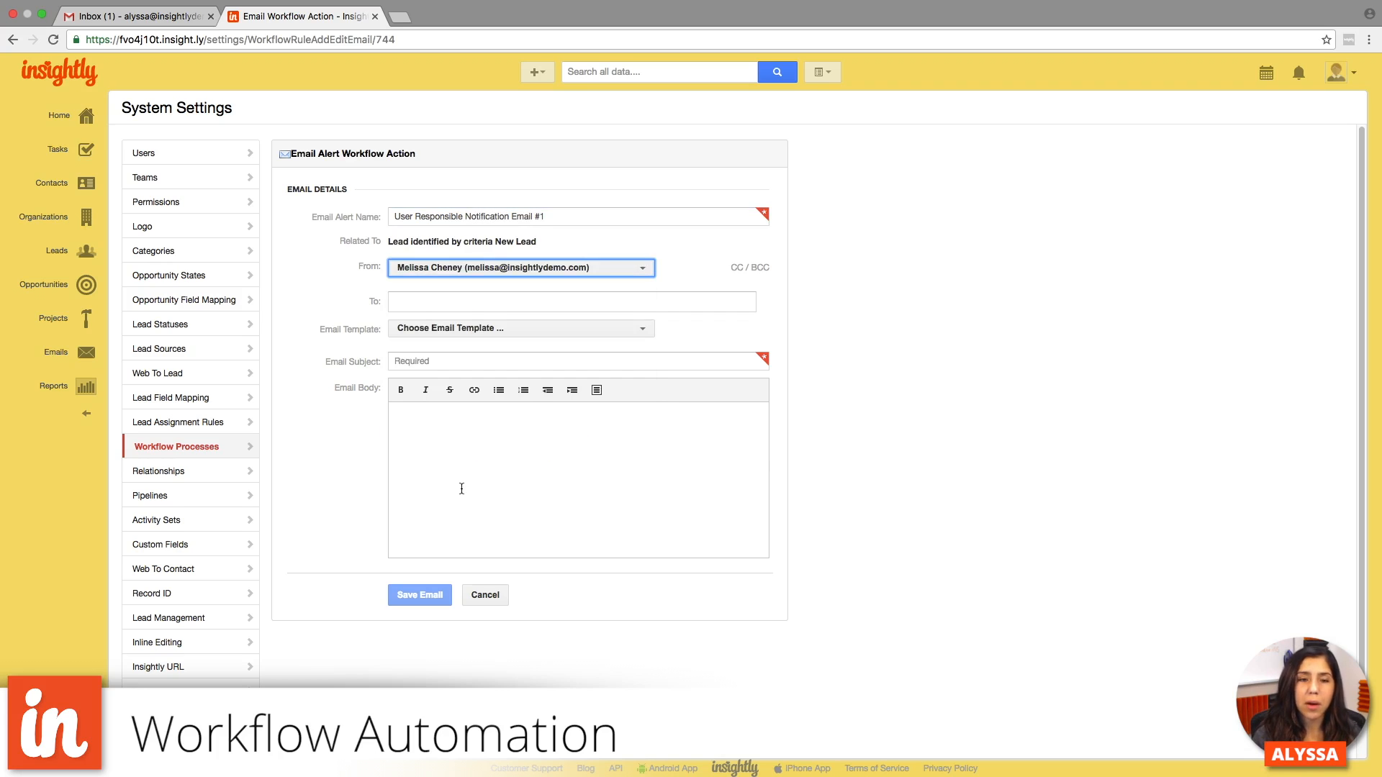
{"action": "left_click", "coordinate": [400, 303]}
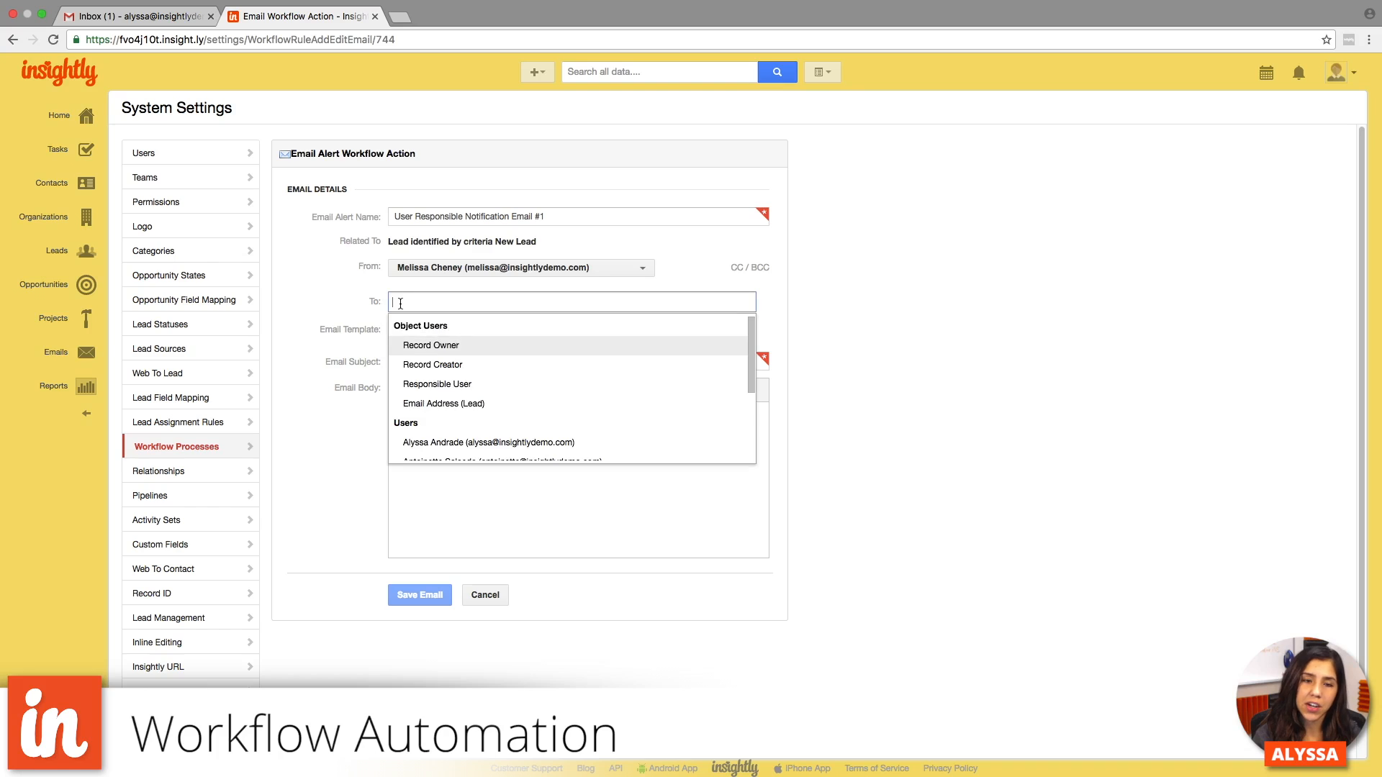
{"action": "left_click", "coordinate": [447, 385]}
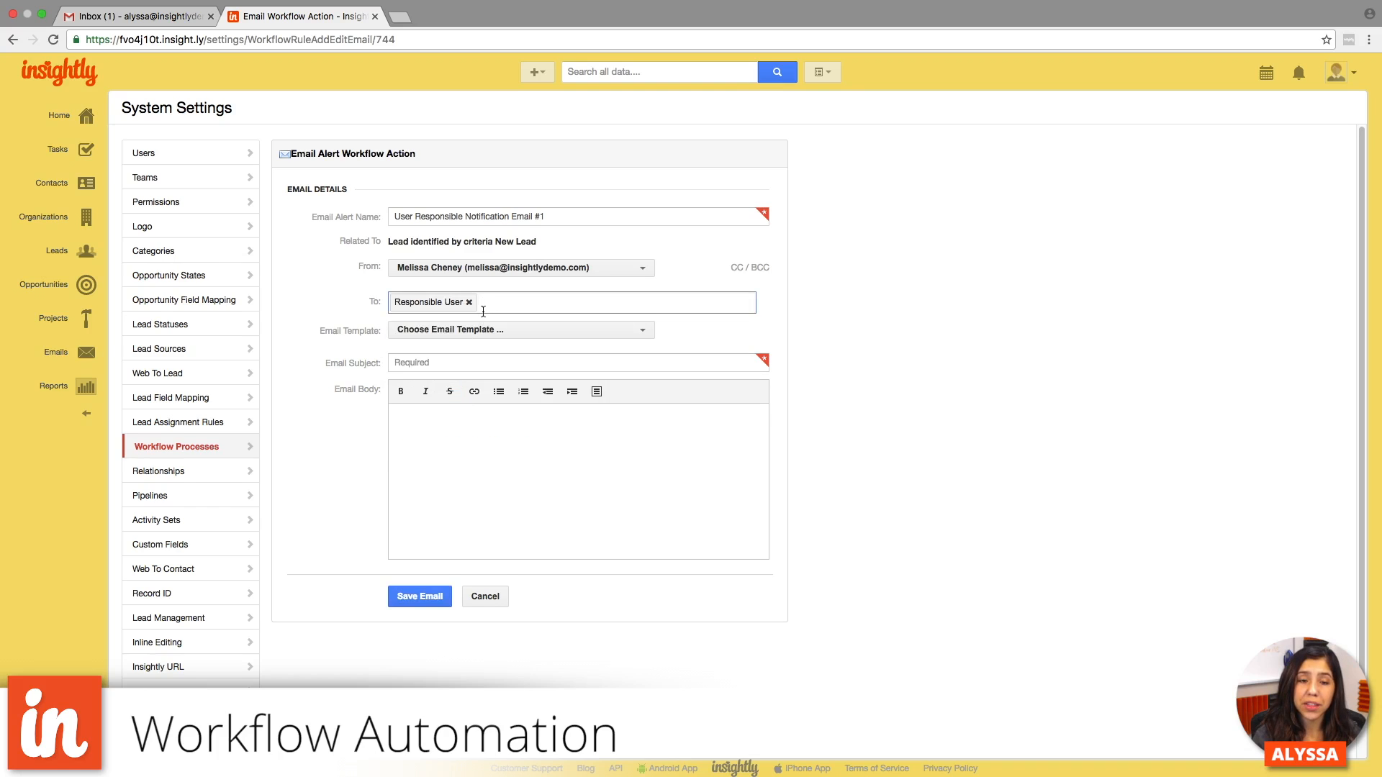
- Enter "Alert! New Lead" as the notification email's subject
{"action": "left_click", "coordinate": [462, 362]}
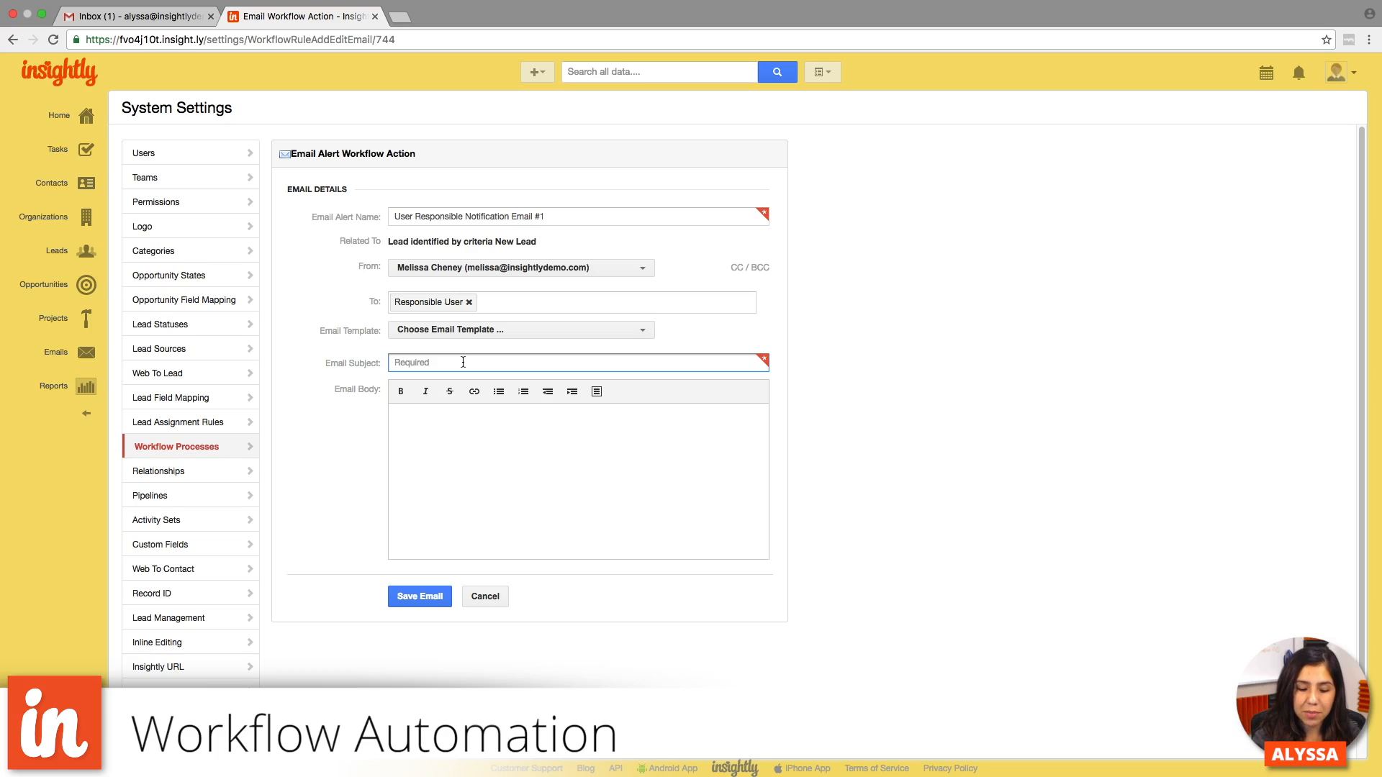
{"action": "type", "text": "Alert! "}
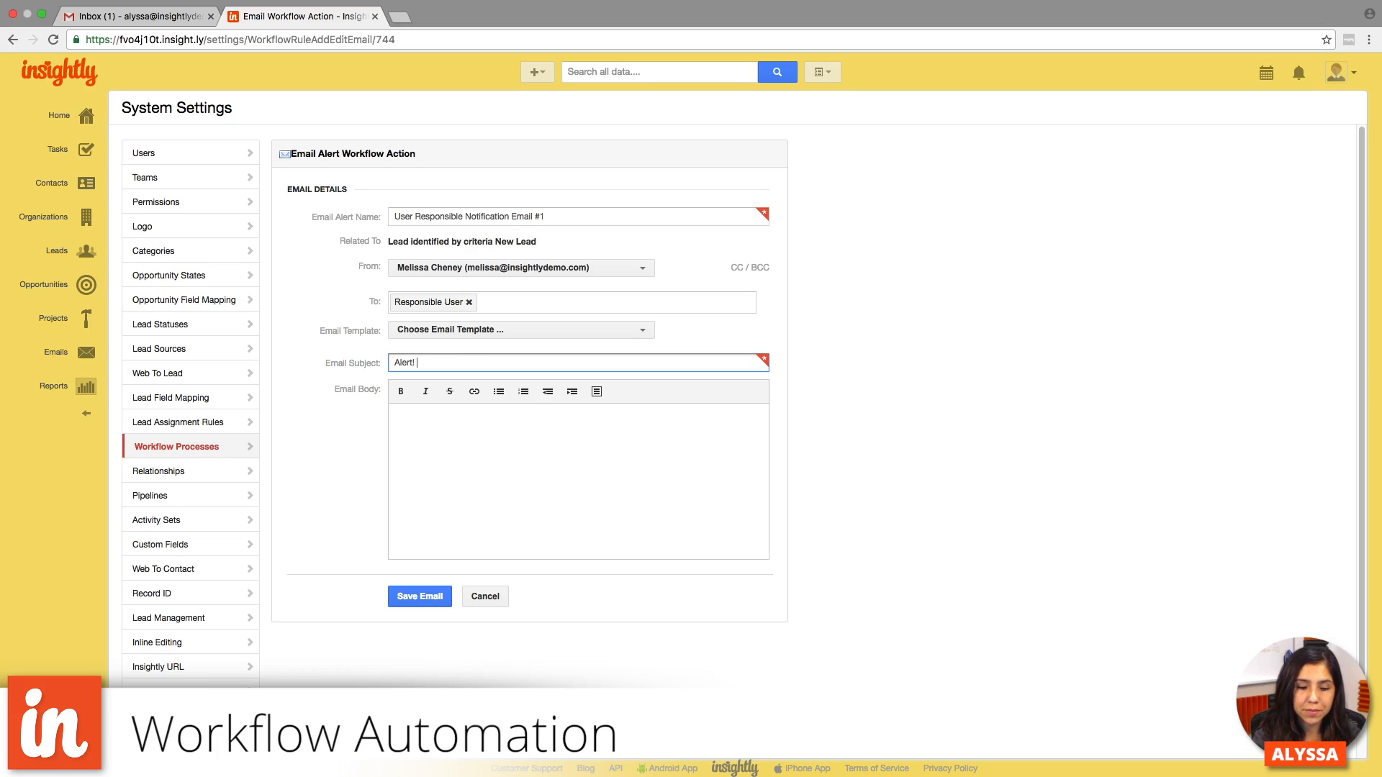
{"action": "type", "text": "New Lead"}
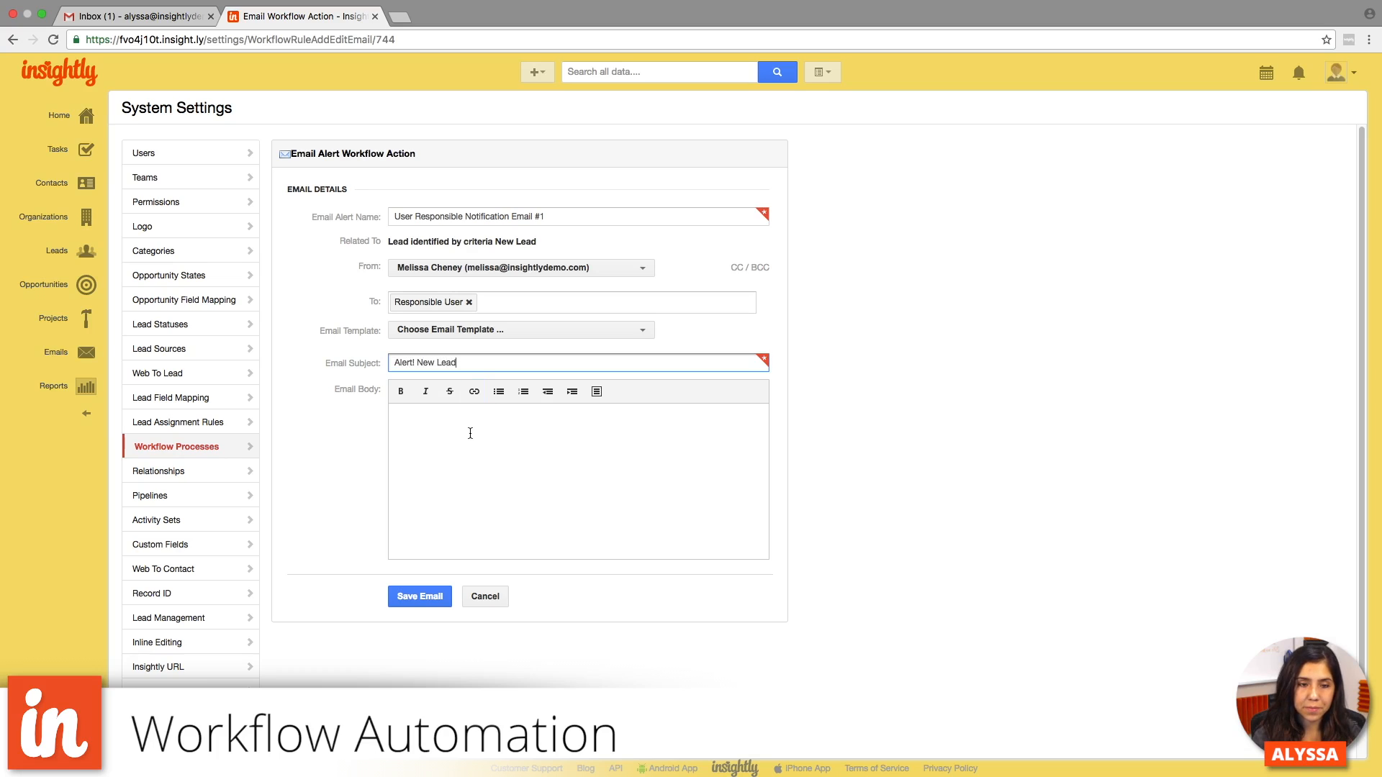
- Begin the notification email's body with "Hi! A new lead has been assigned to you,"
{"action": "left_click", "coordinate": [470, 432]}
{"action": "type", "text": "Hi"}
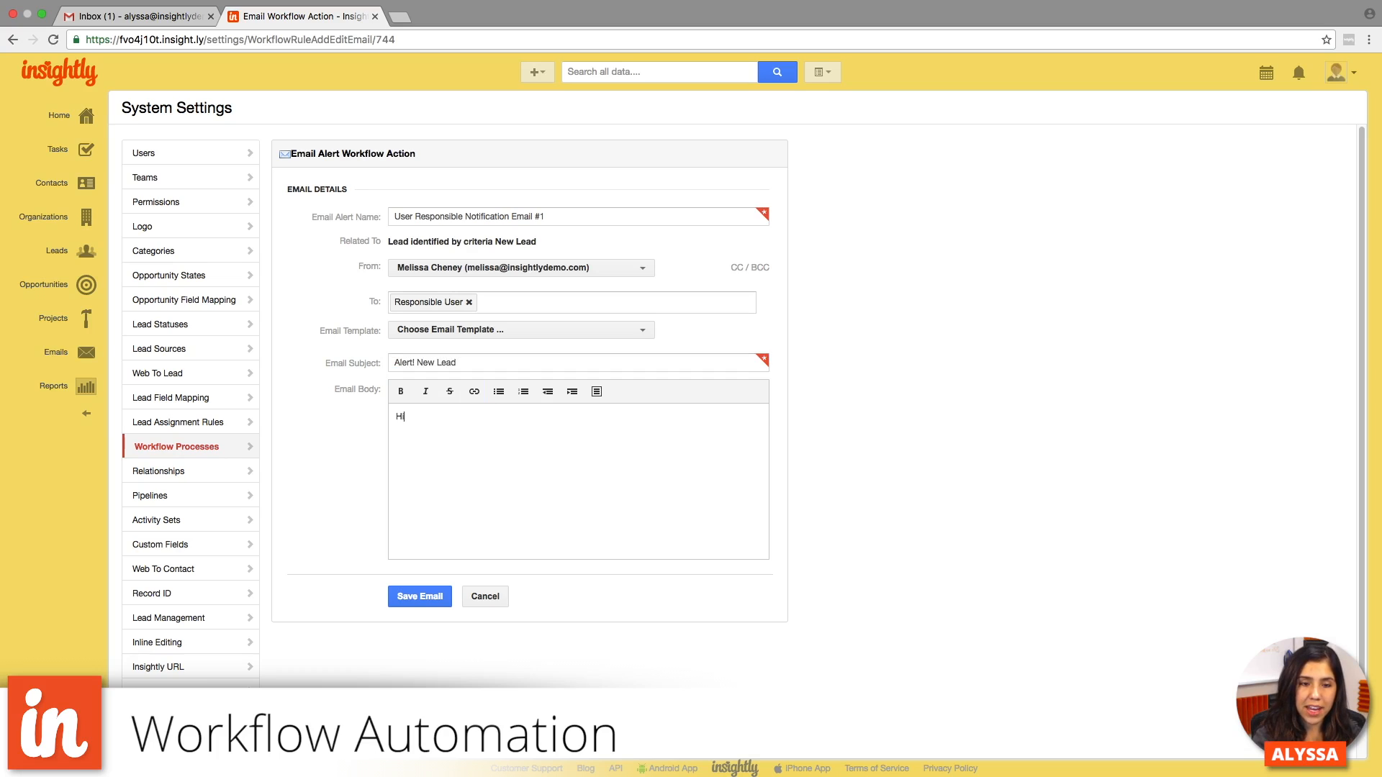
{"action": "type", "text": "! A ne"}
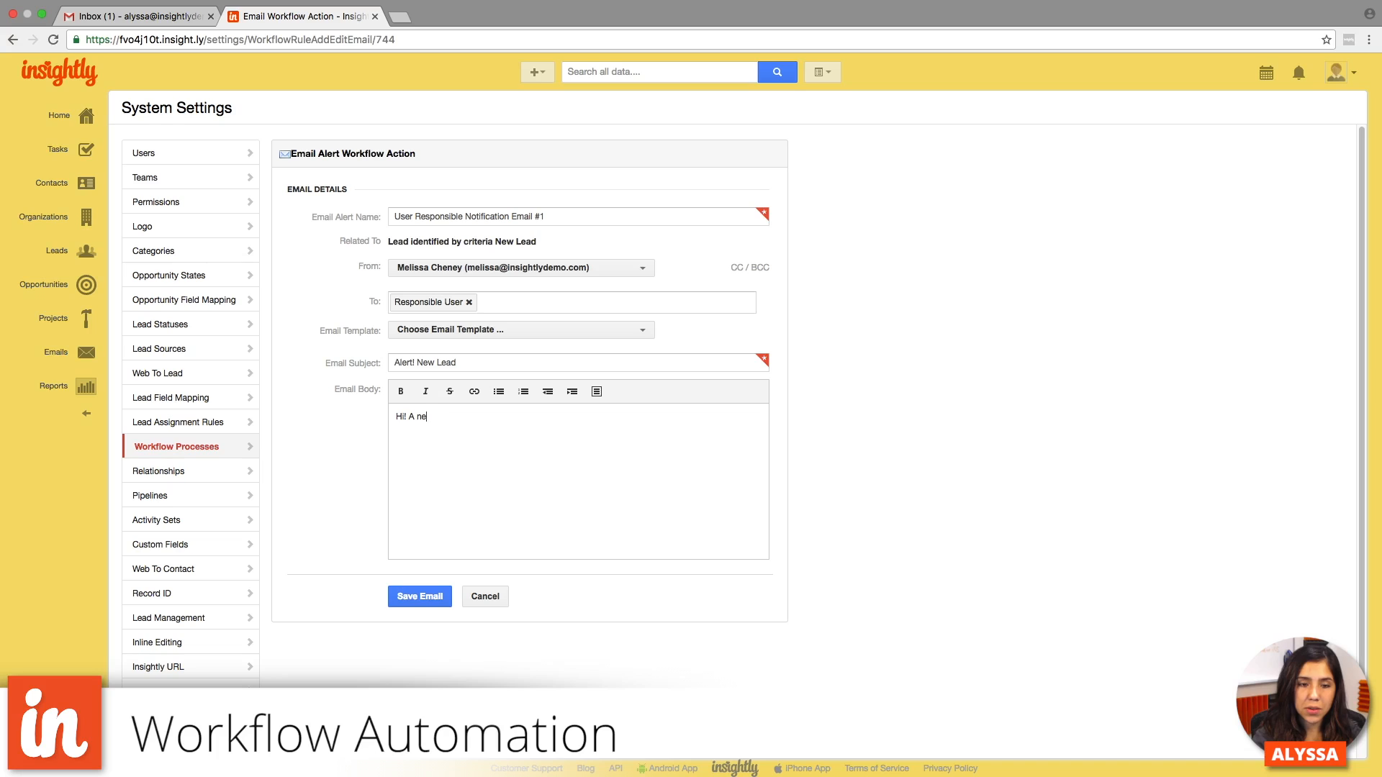
{"action": "type", "text": "w lead has been assig"}
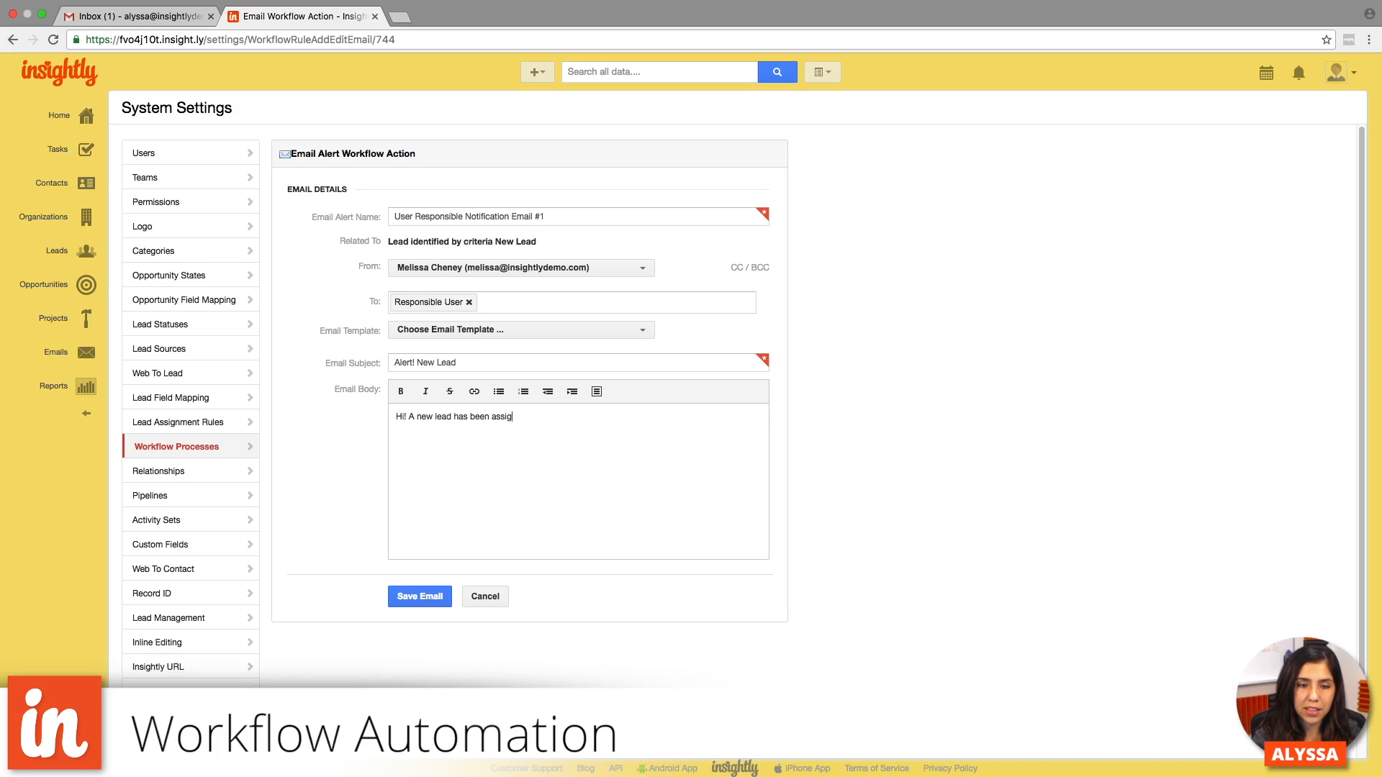
{"action": "type", "text": "ned to you,"}
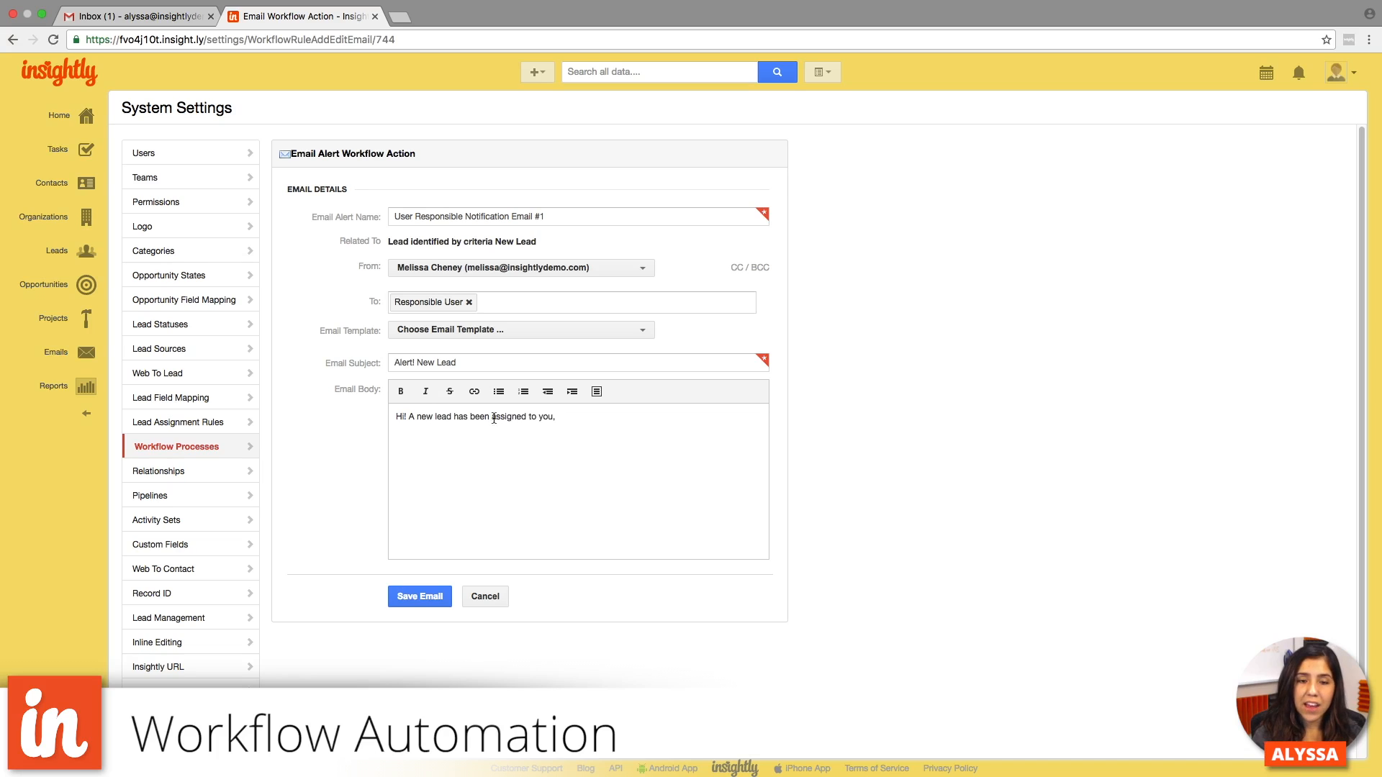
- Add the First Name and Last Name merge fields after the opening text, followed by "at" and the Organization Name field
{"action": "left_click", "coordinate": [595, 393]}
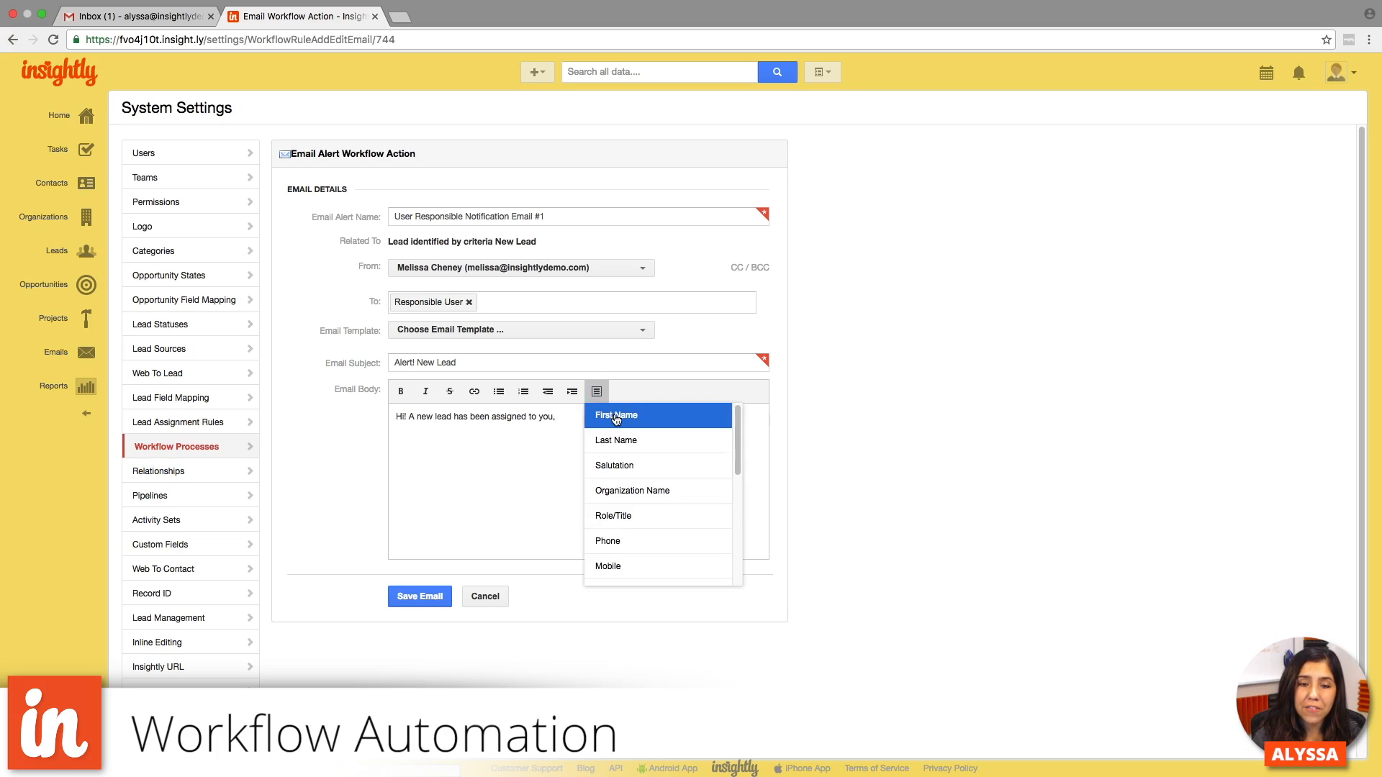
{"action": "left_click", "coordinate": [616, 416]}
{"action": "left_click", "coordinate": [596, 393]}
{"action": "left_click", "coordinate": [630, 439]}
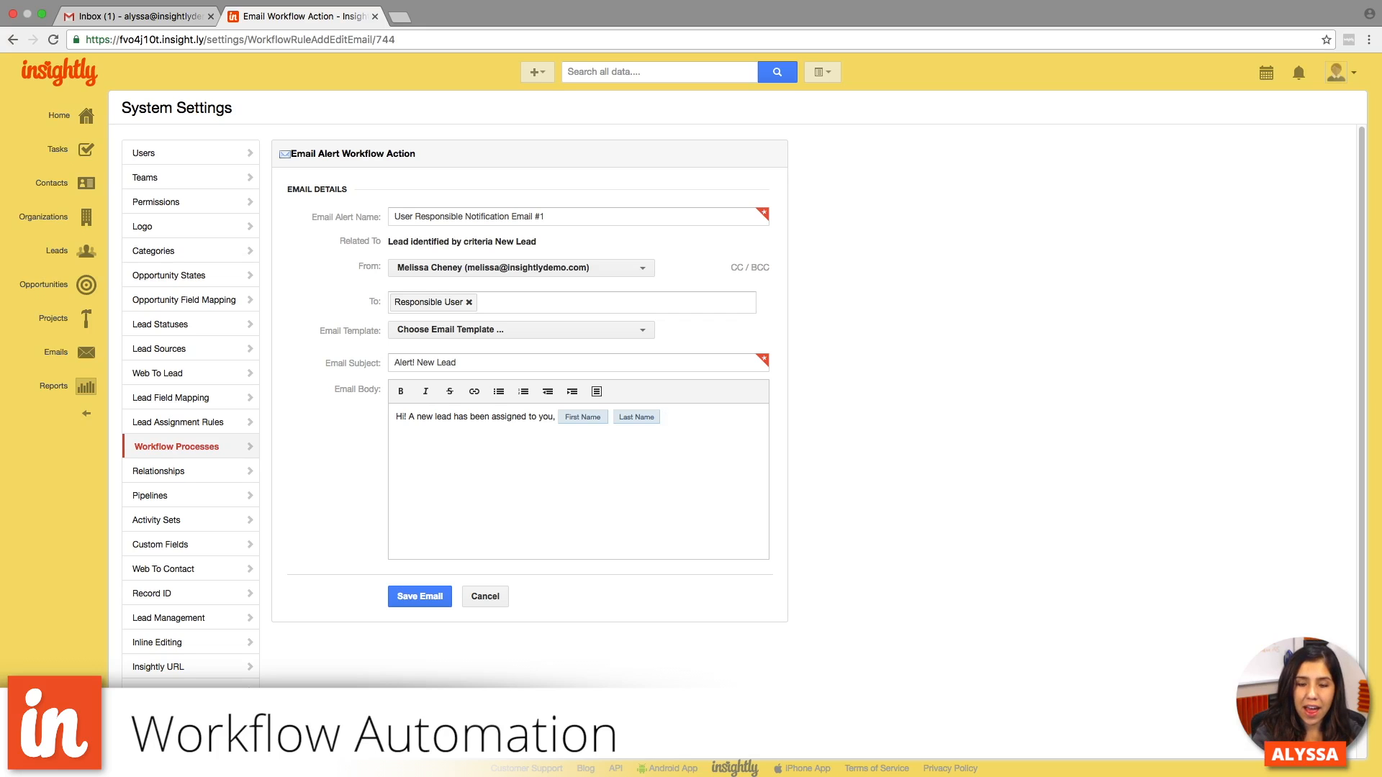
{"action": "left_click", "coordinate": [597, 391]}
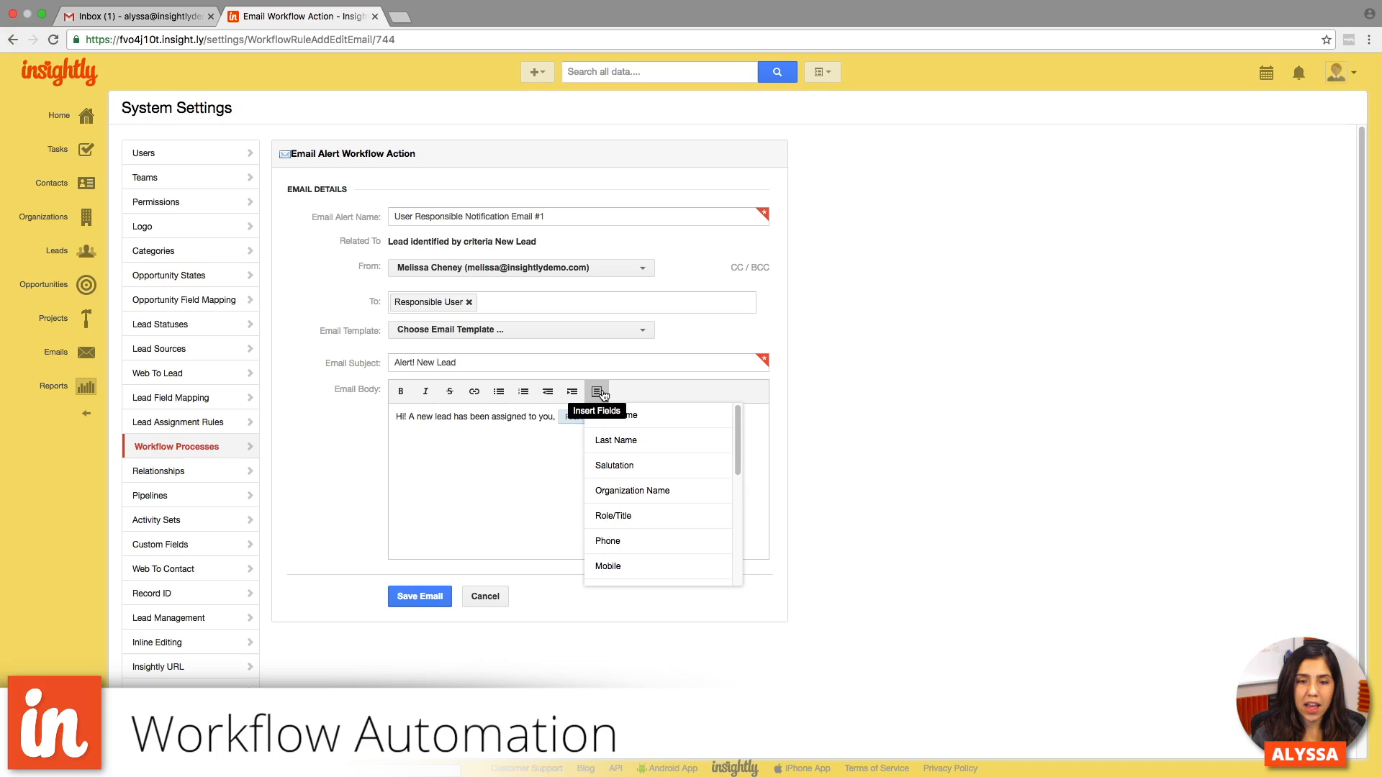
{"action": "left_click", "coordinate": [633, 482]}
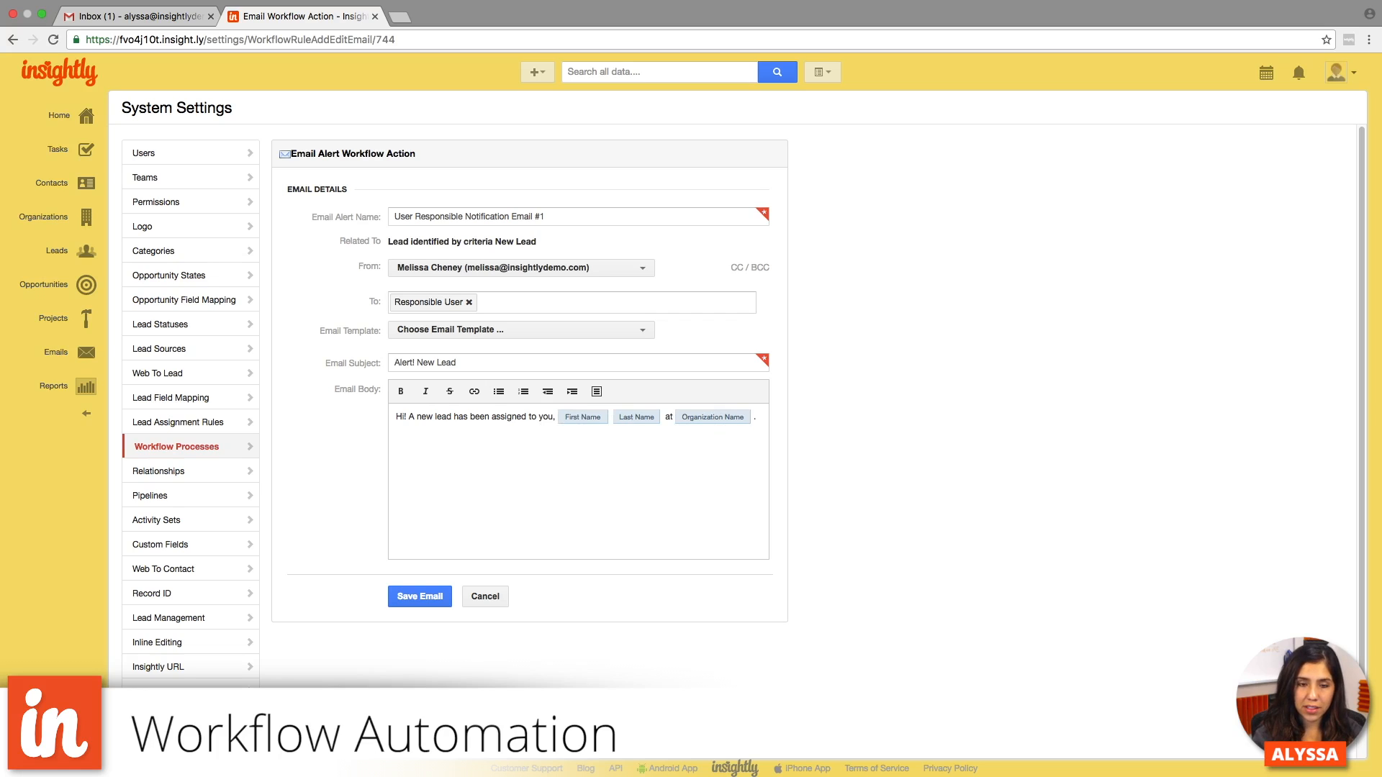
- End the body with "Please follow up with them." and save the notification email
{"action": "type", "text": "Please follow"}
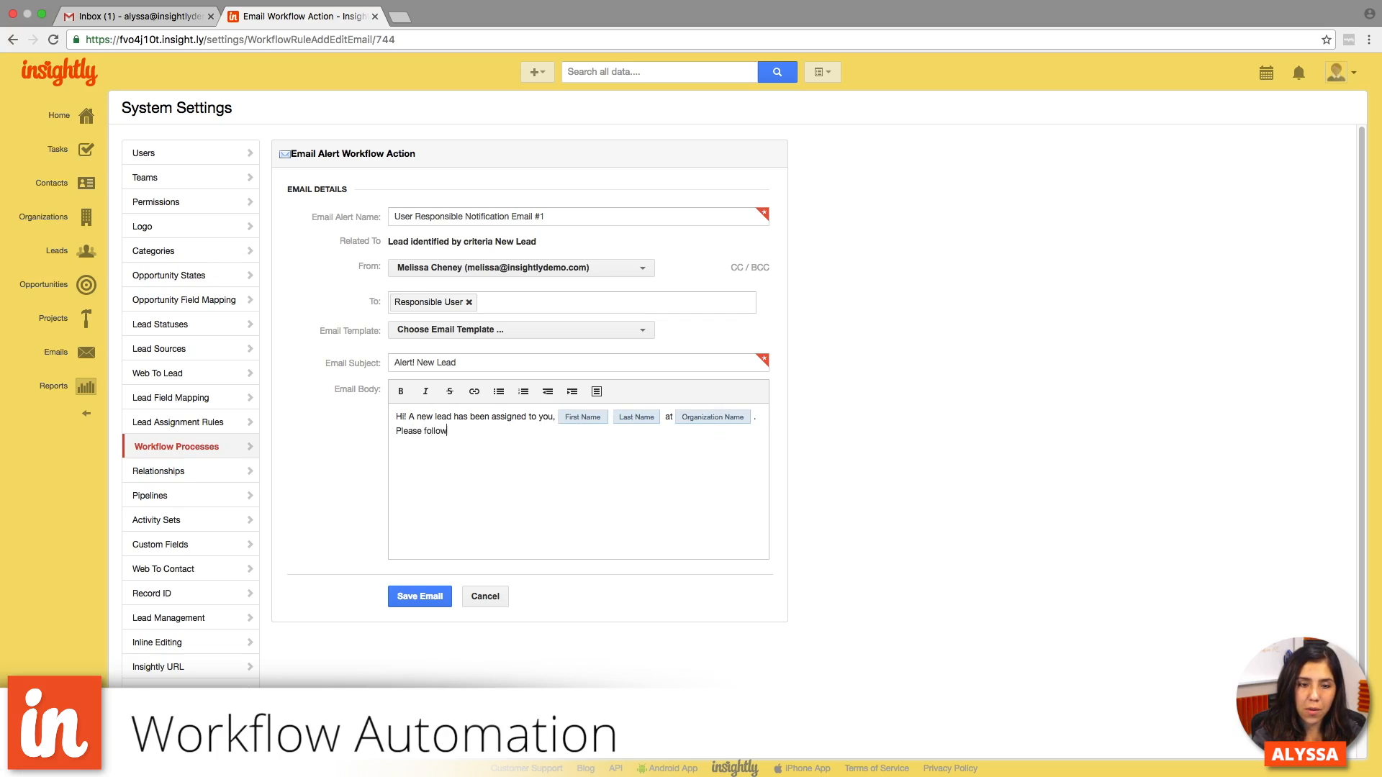
{"action": "type", "text": " up with them."}
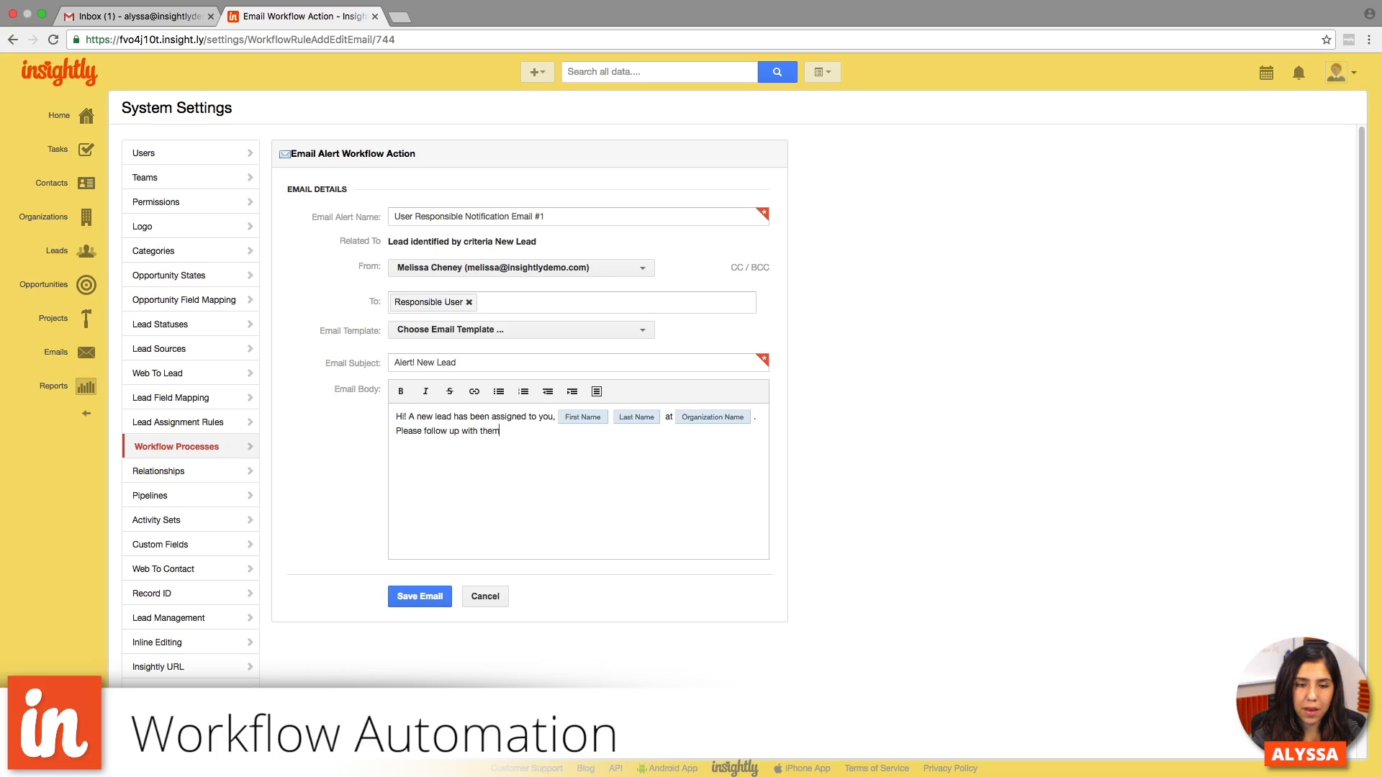
{"action": "left_click", "coordinate": [424, 598]}
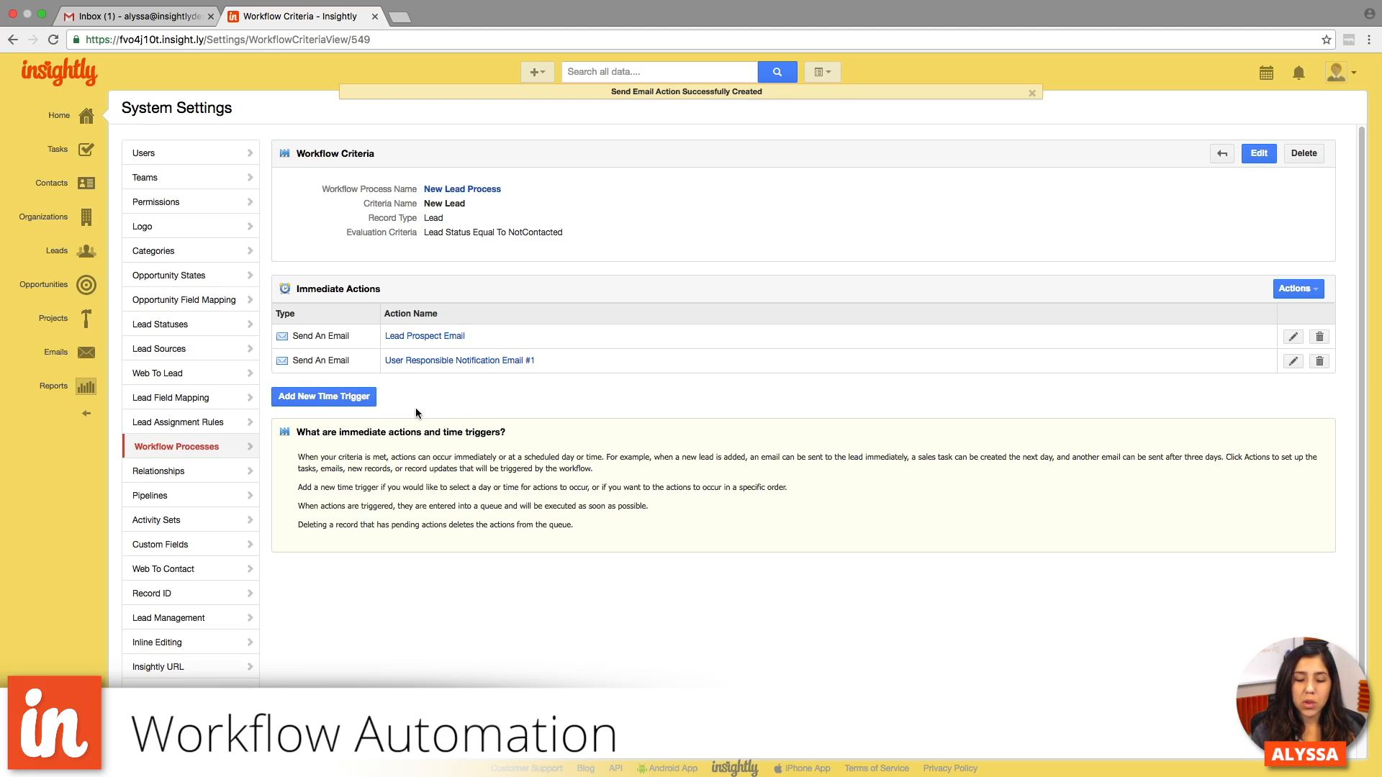
- Add a time trigger to the New Lead criteria for 5 days after the Workflow Criteria Trigger Date and save it
{"action": "scroll", "coordinate": [403, 407], "scroll_direction": "down", "scroll_amount": 1}
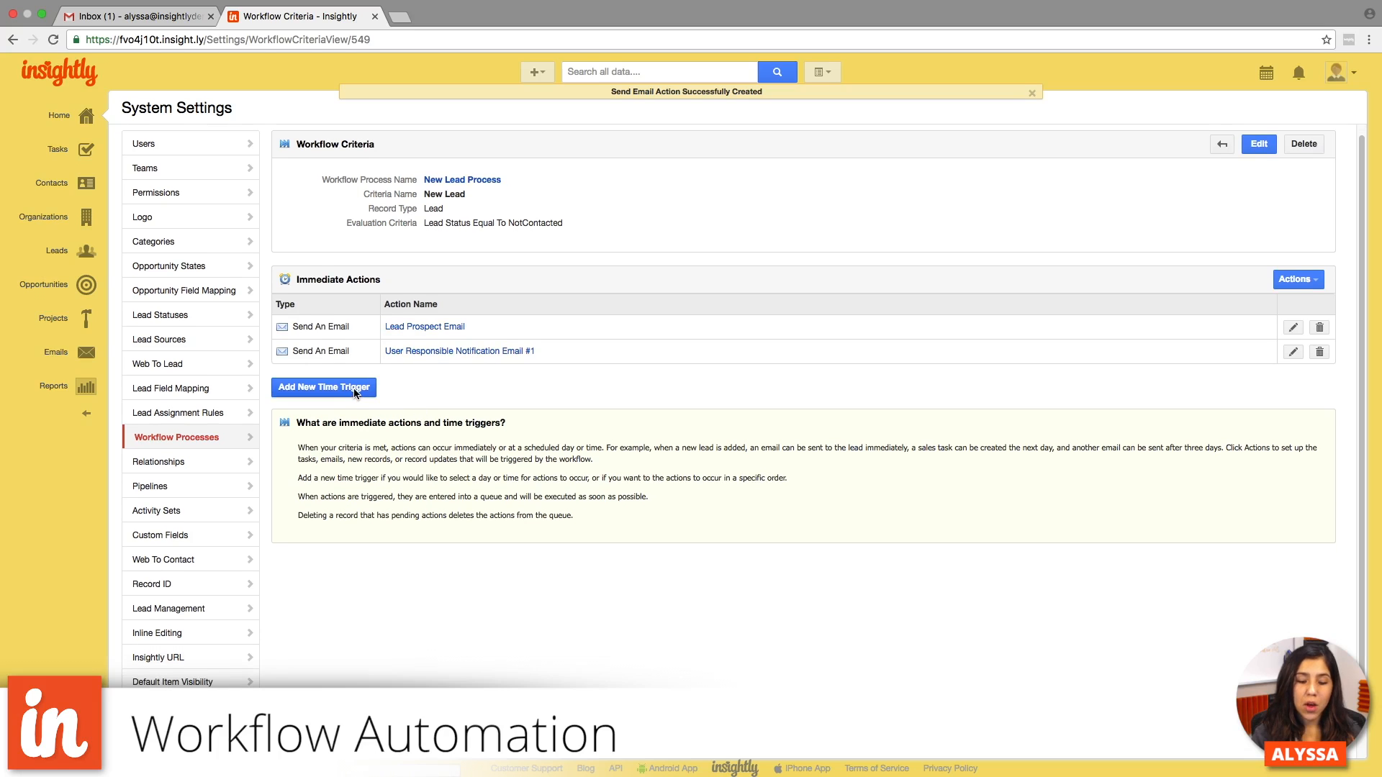
{"action": "left_click", "coordinate": [355, 390]}
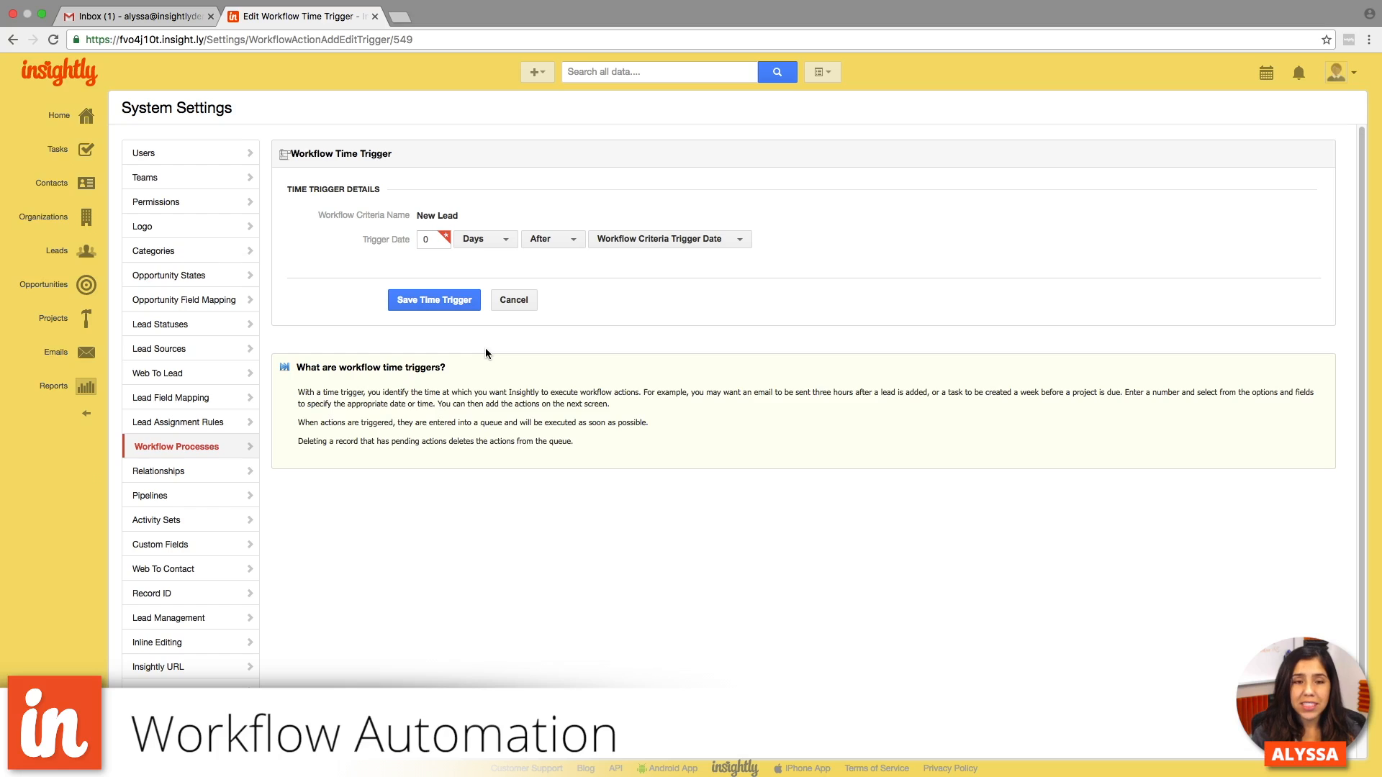
{"action": "double_click", "coordinate": [427, 239]}
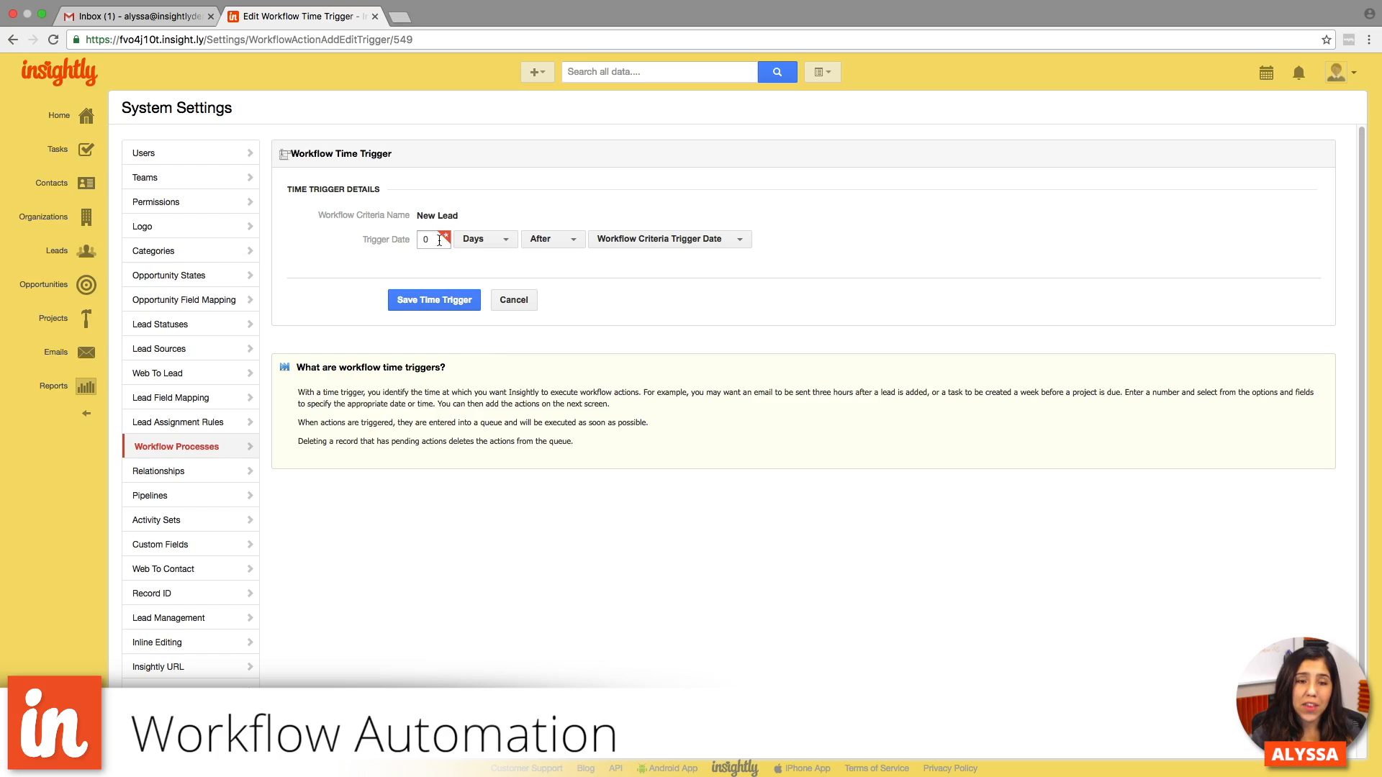
{"action": "type", "text": "5"}
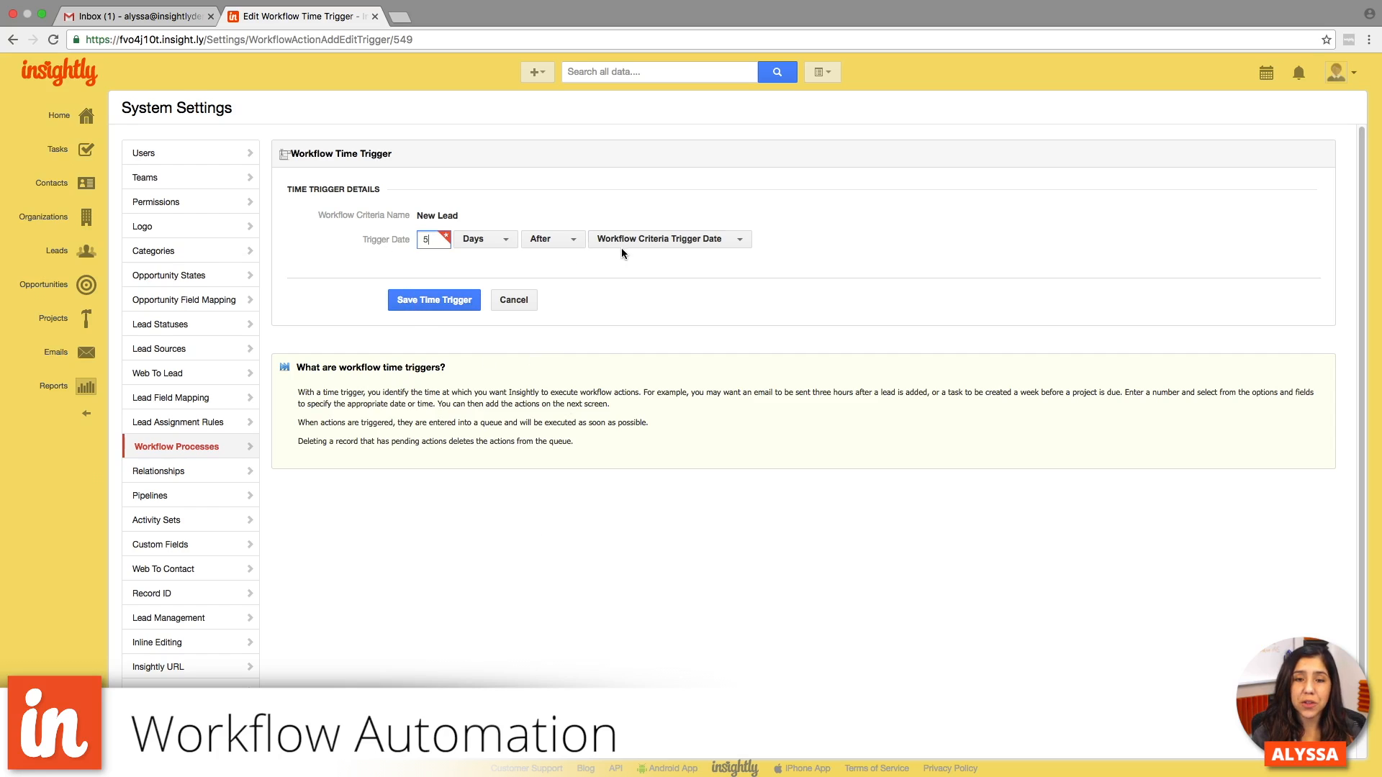
{"action": "left_click", "coordinate": [670, 243]}
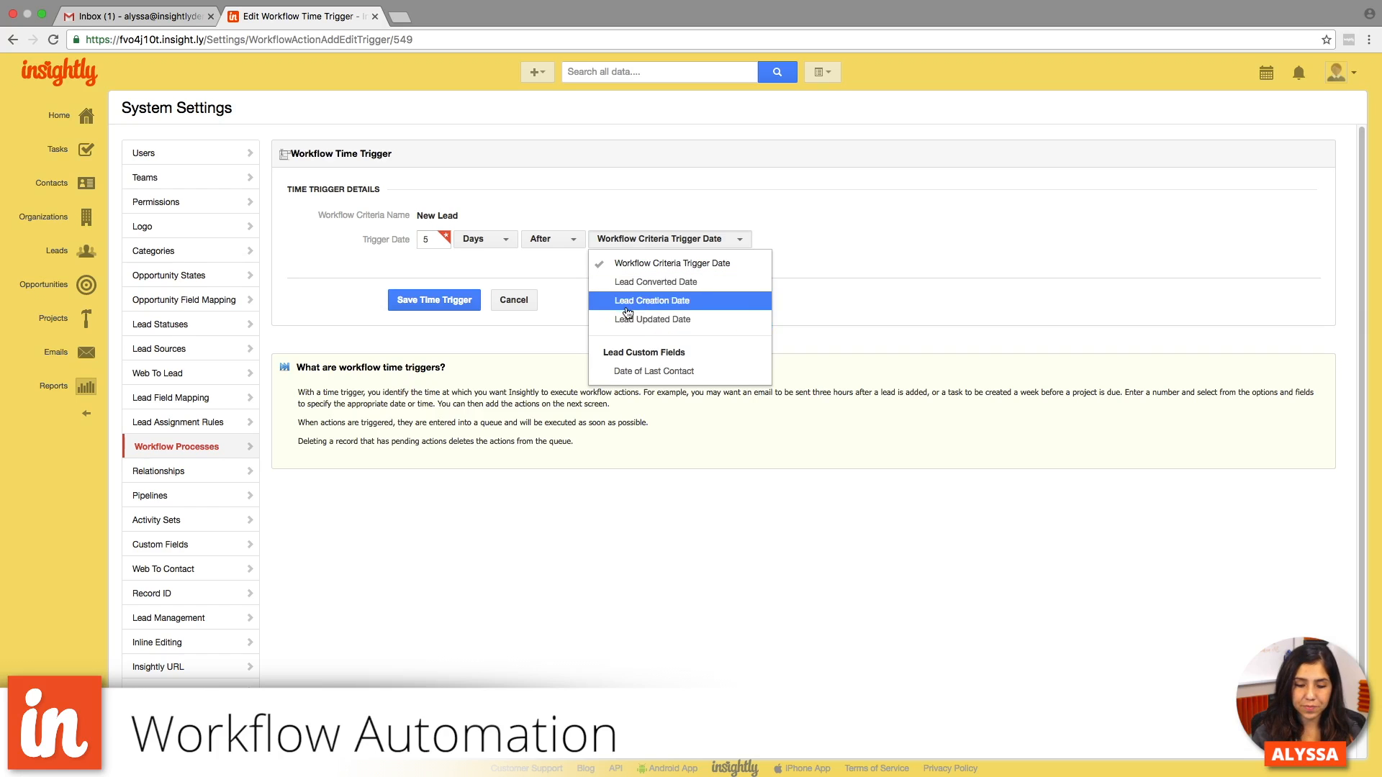
{"action": "left_click", "coordinate": [558, 300]}
{"action": "left_click", "coordinate": [434, 301]}
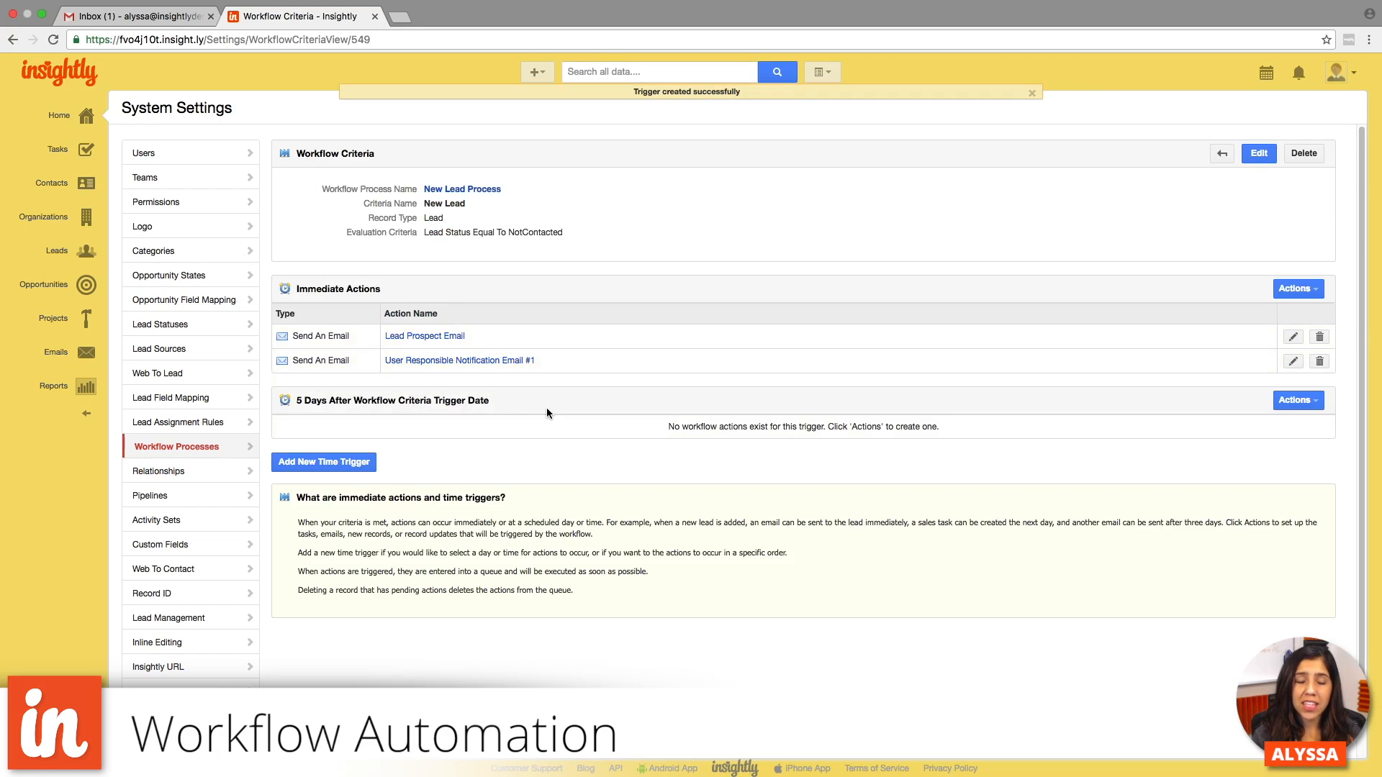
- Add a Send An Email action to the 5-day time trigger and name the alert "User Responsible Notification #2"
{"action": "left_click", "coordinate": [1294, 400]}
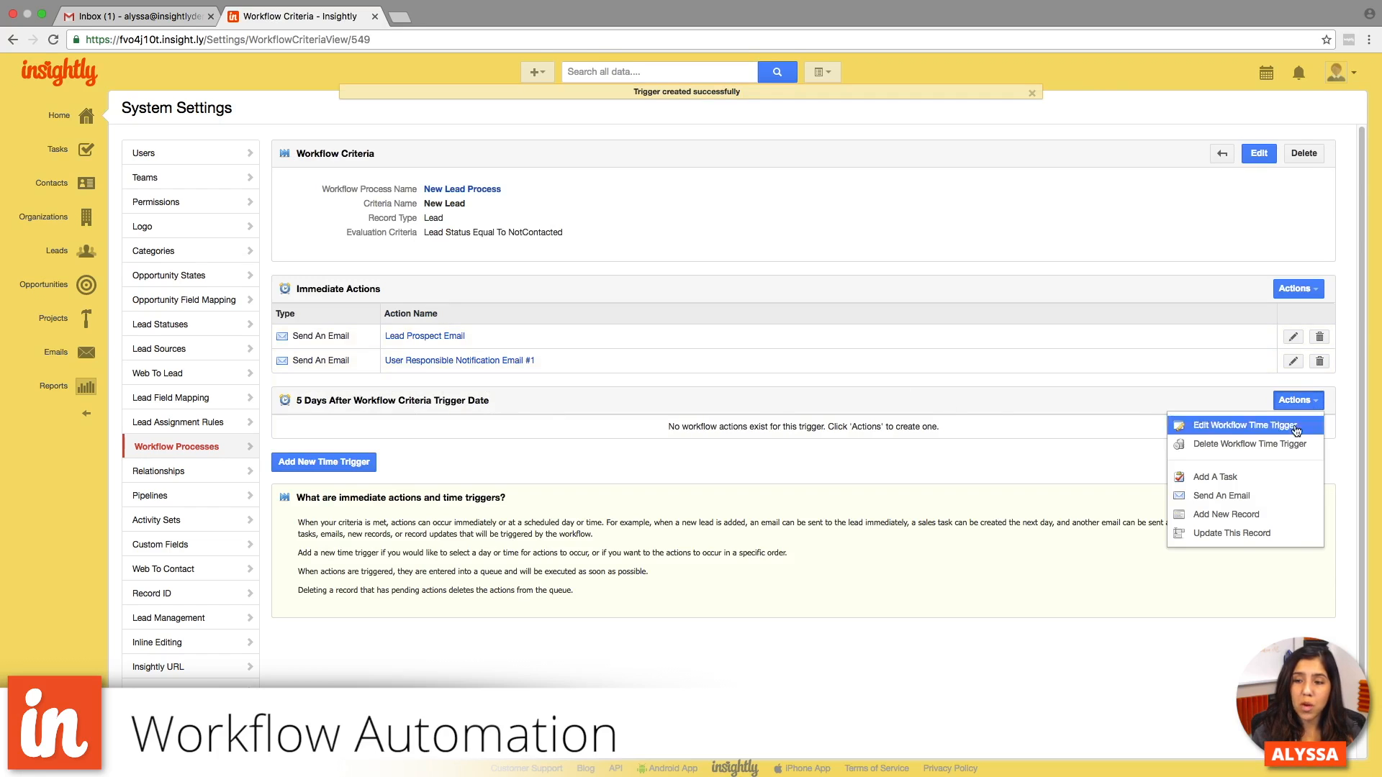
{"action": "left_click", "coordinate": [1268, 495]}
{"action": "left_click", "coordinate": [647, 218]}
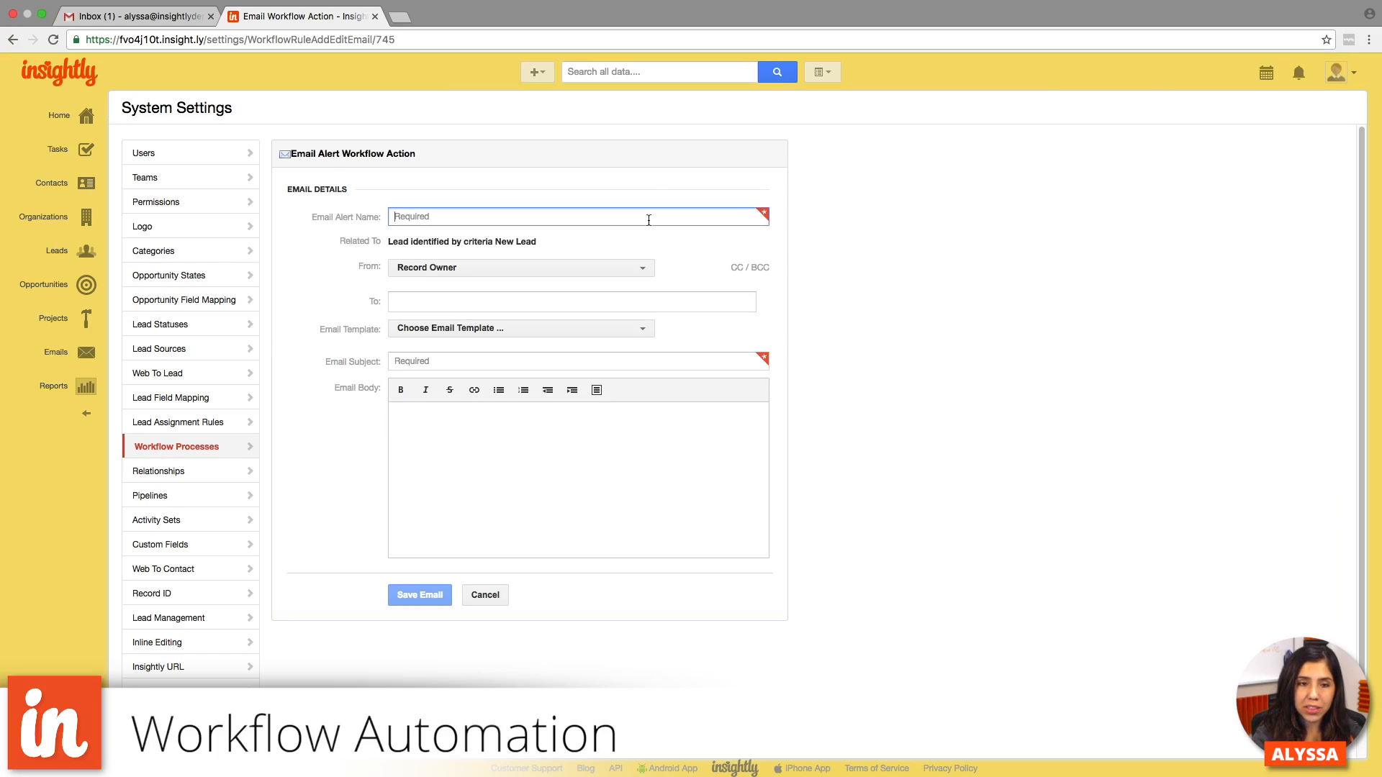
{"action": "type", "text": "Alert"}
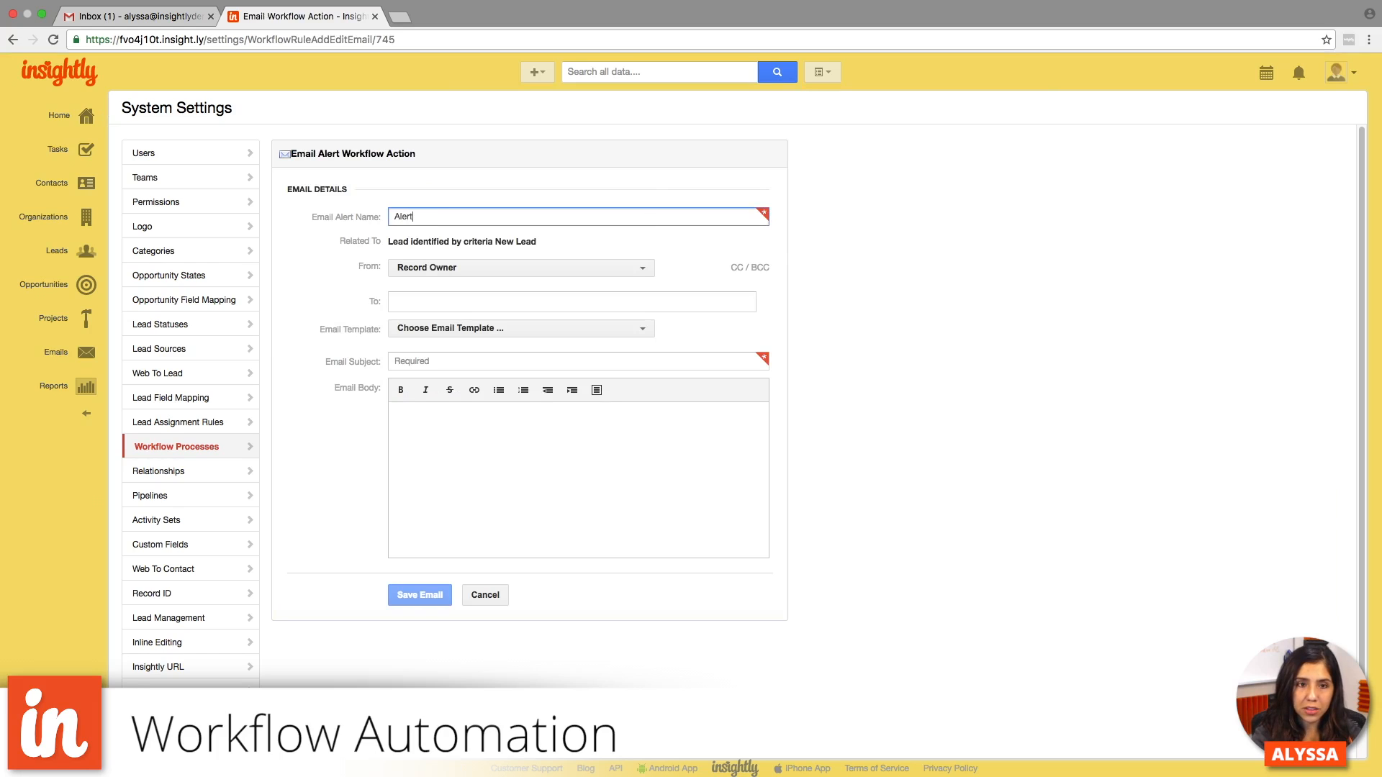
{"action": "key", "text": "BackSpace"}
{"action": "key", "text": "BackSpace"}
{"action": "key", "text": "BackSpace"}
{"action": "key", "text": "BackSpace"}
{"action": "key", "text": "BackSpace"}
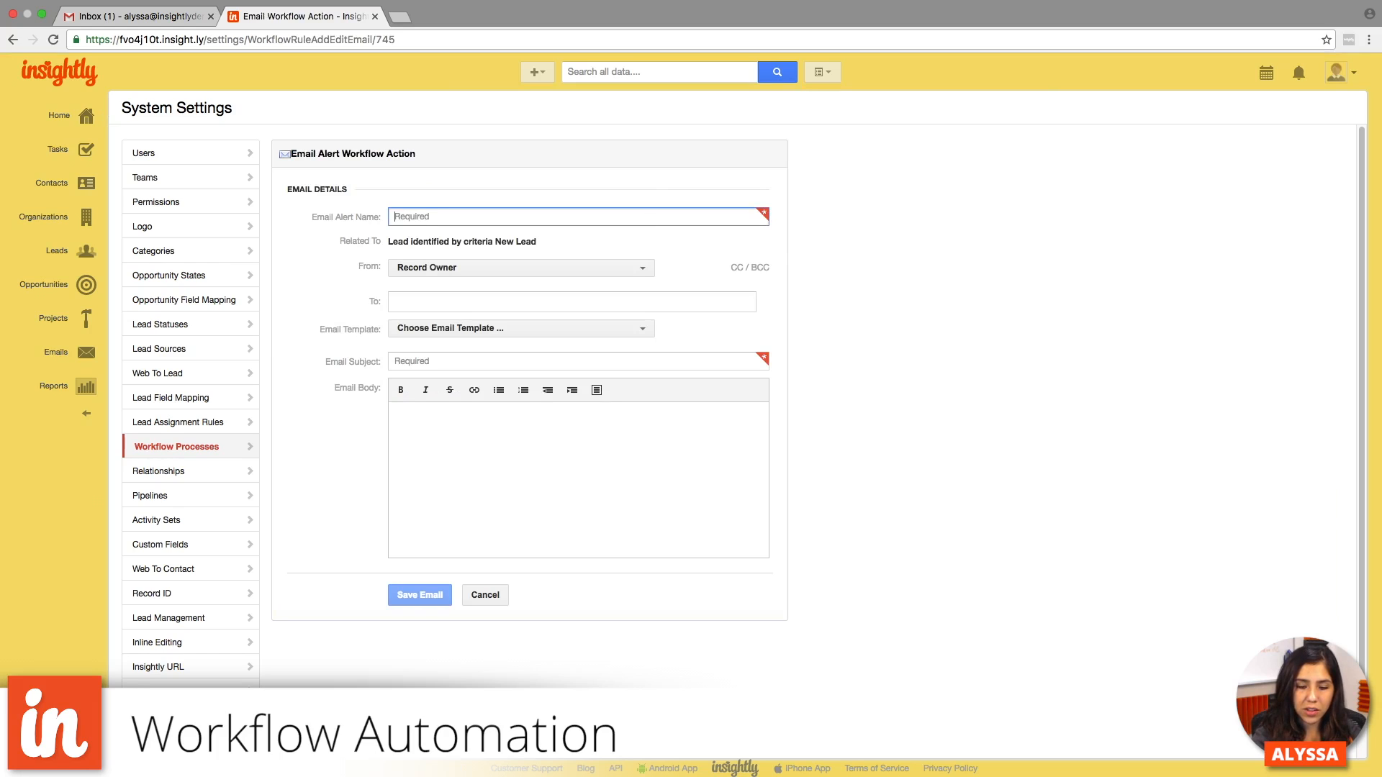
{"action": "type", "text": "User Responsibl"}
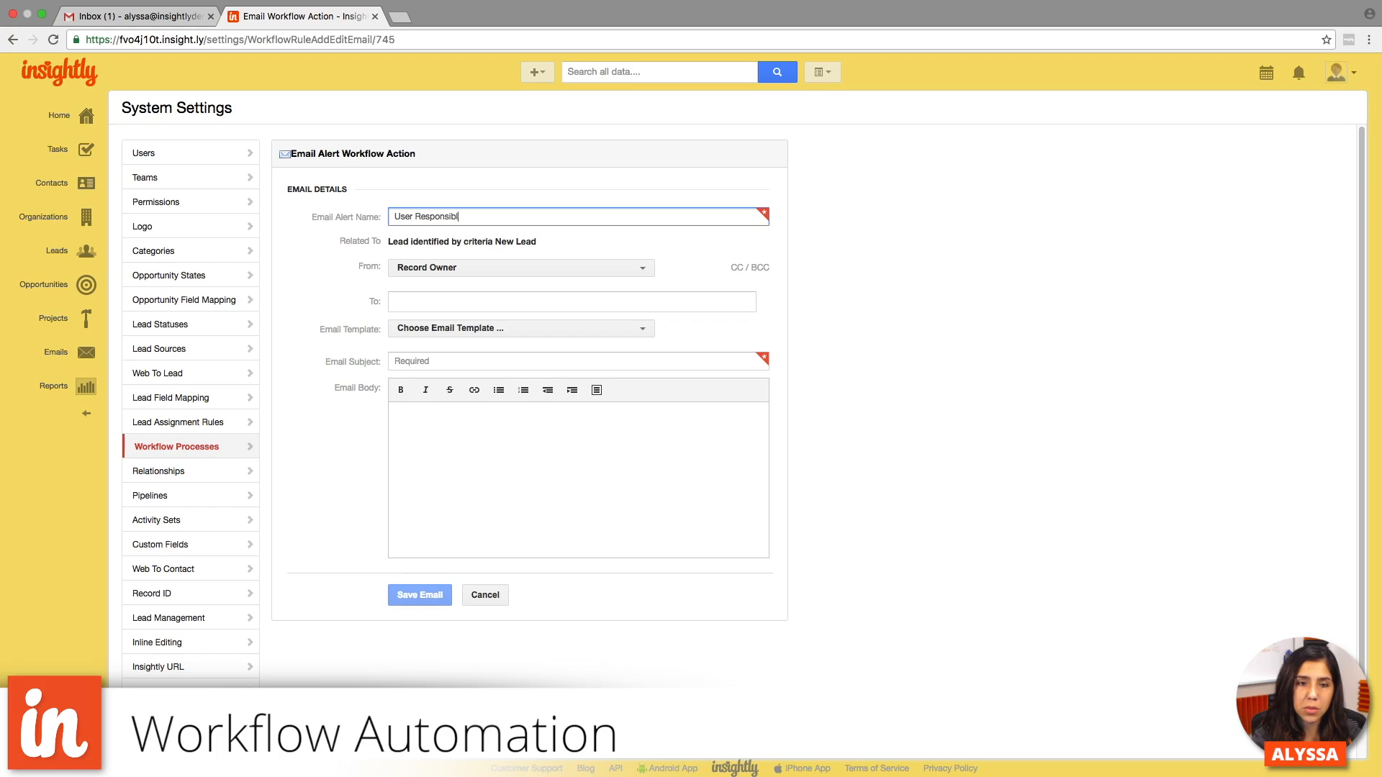
{"action": "type", "text": "e Notification #2"}
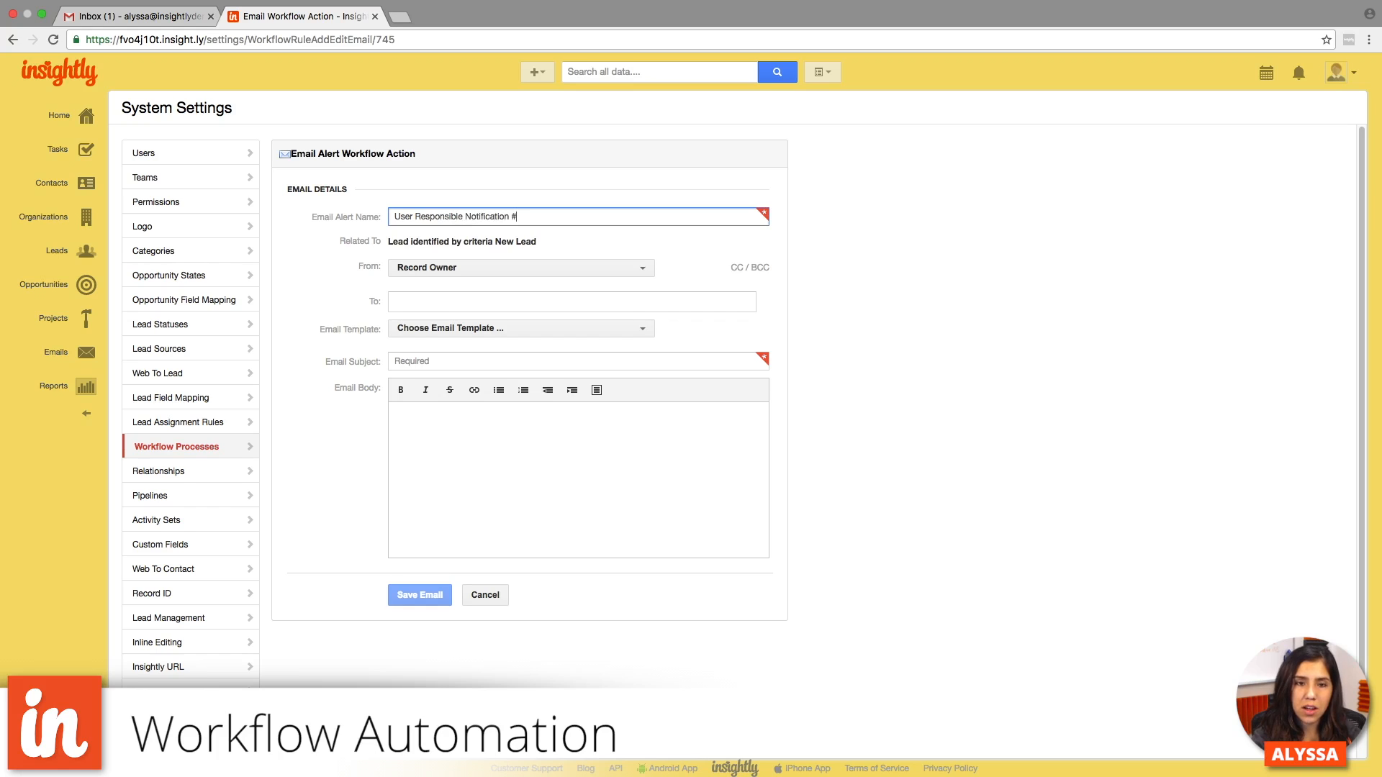
- Set the reminder email's sender to the sixth person in the Users list and its recipient to Responsible User
{"action": "left_click", "coordinate": [552, 275]}
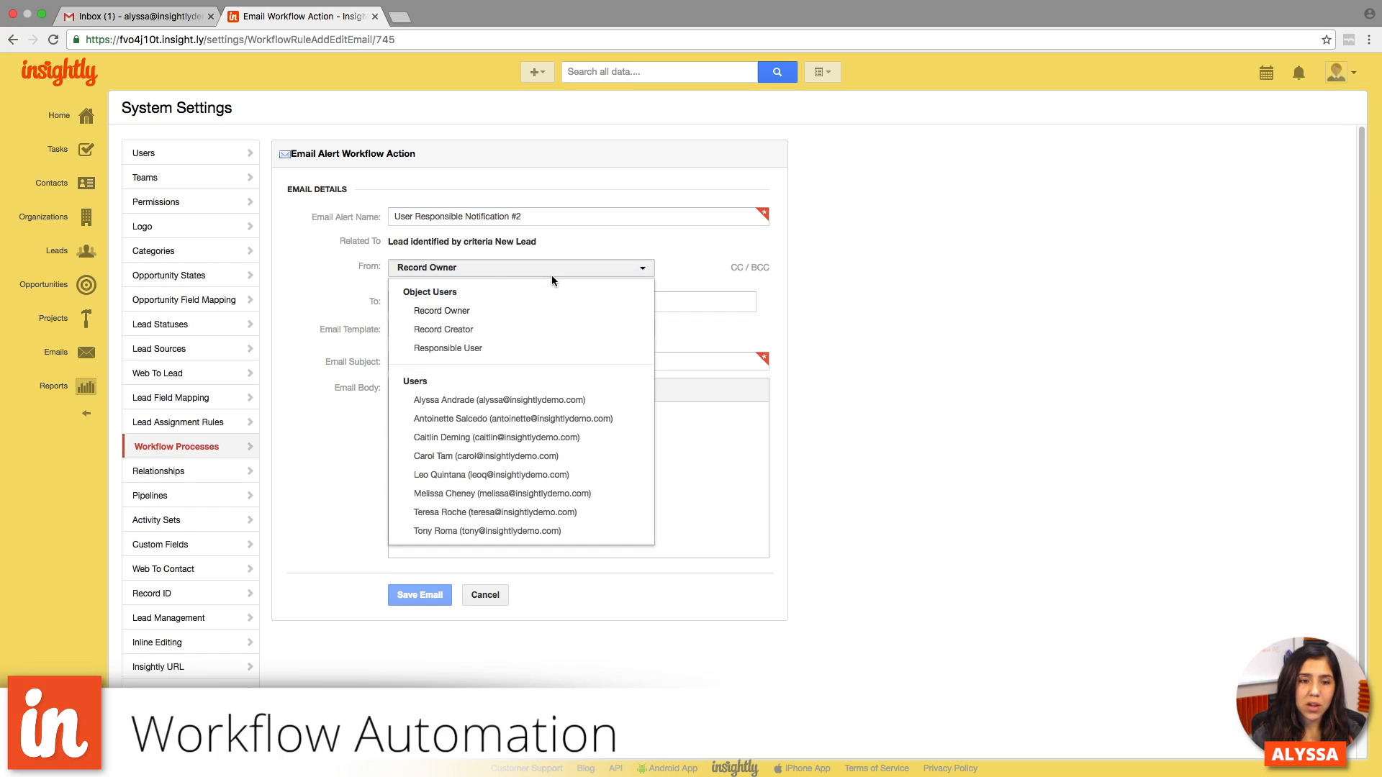
{"action": "left_click", "coordinate": [503, 494]}
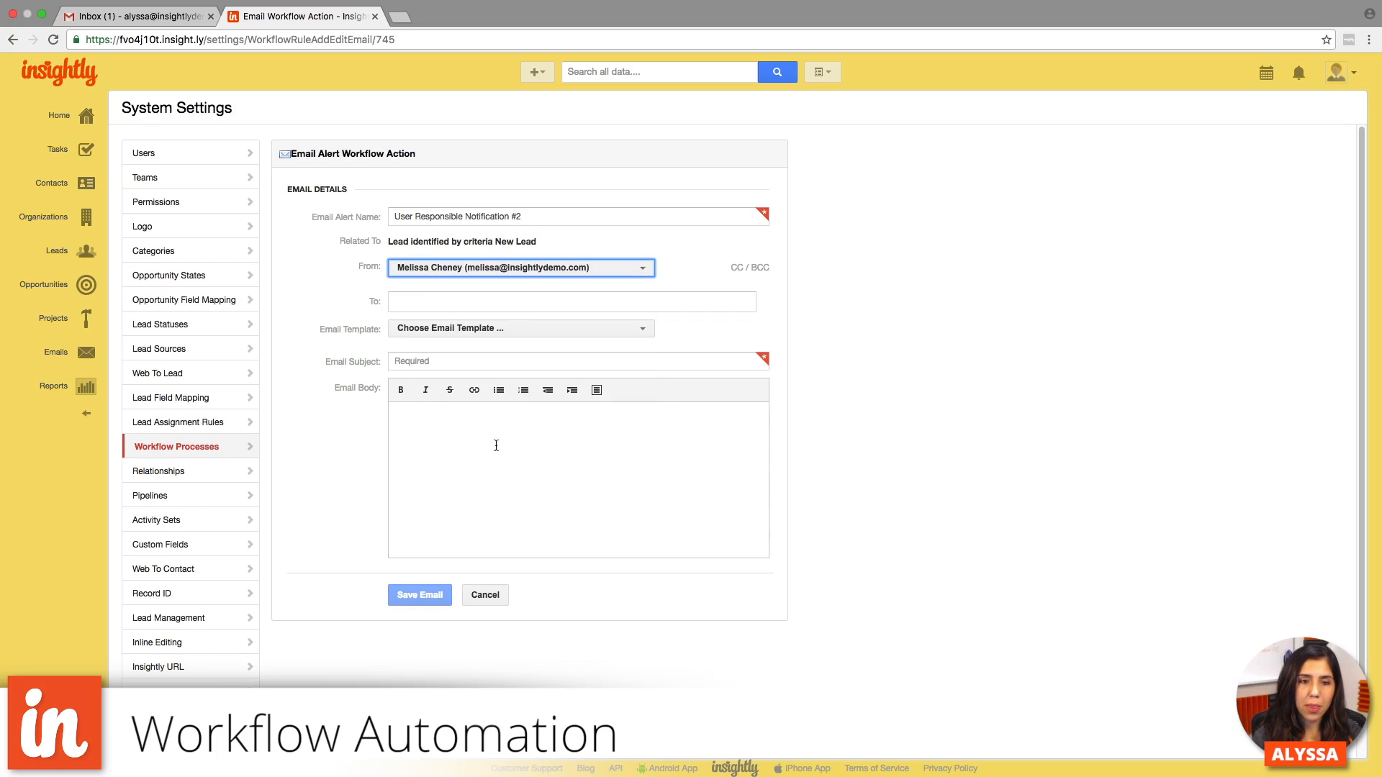
{"action": "left_click", "coordinate": [432, 302]}
{"action": "left_click", "coordinate": [437, 383]}
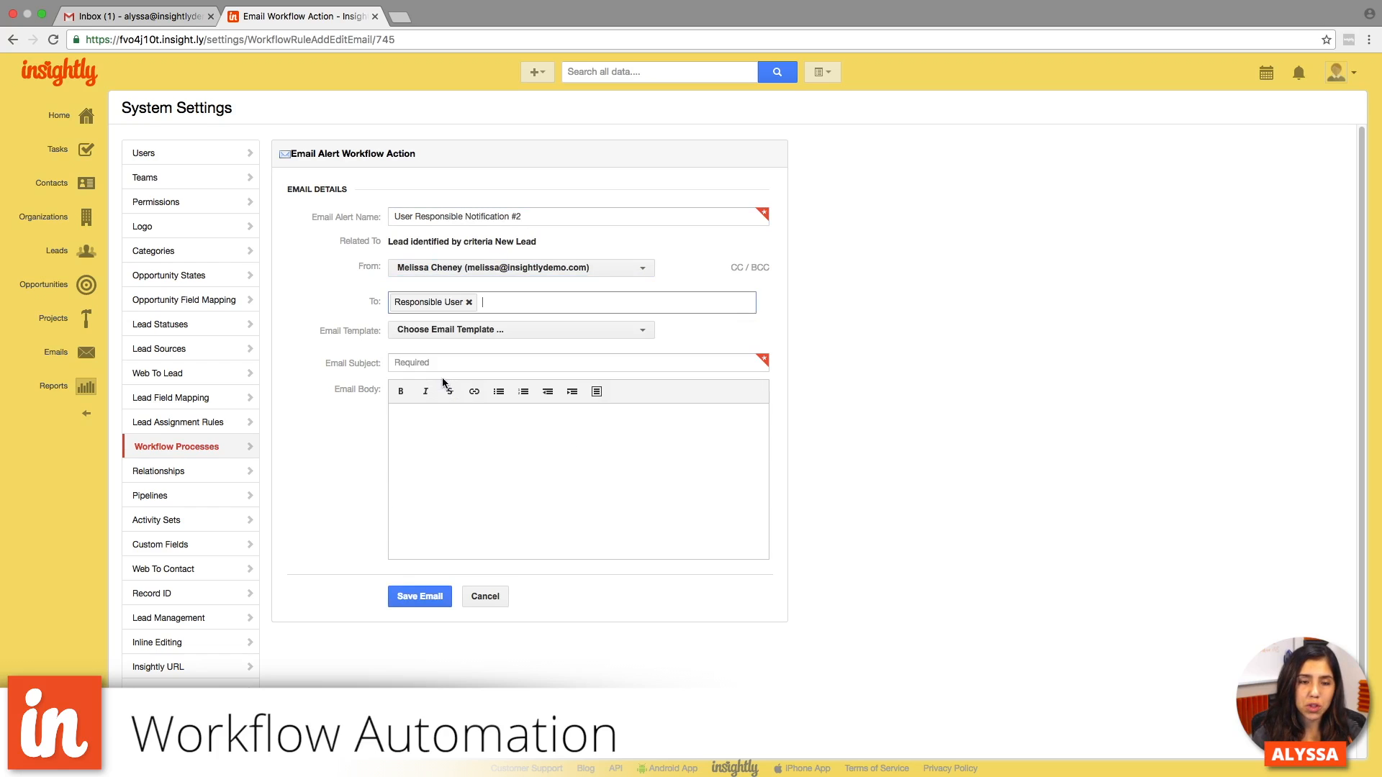
- Enter "Reminder: Follow up with your lead" as the reminder email's subject
{"action": "left_click", "coordinate": [439, 361]}
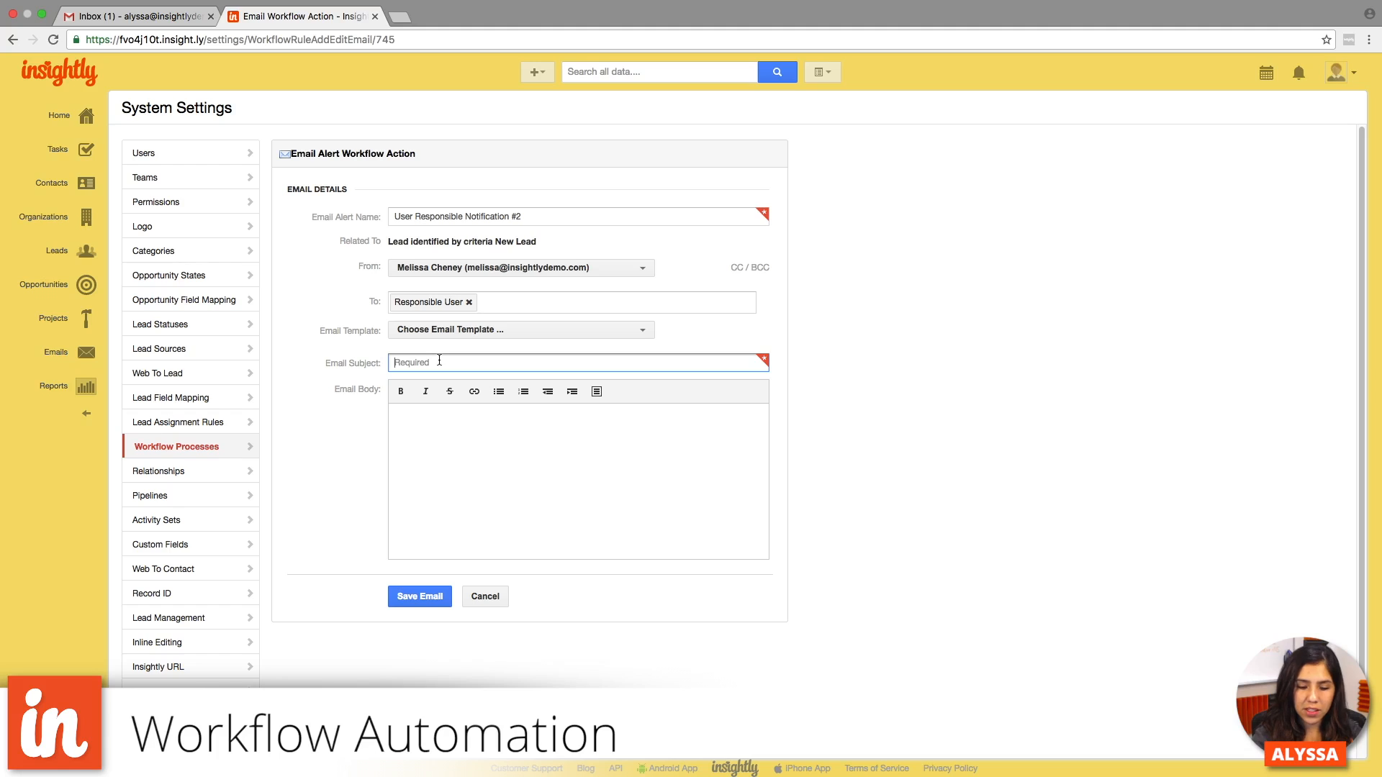
{"action": "type", "text": "Reminder: Follow up with your lead"}
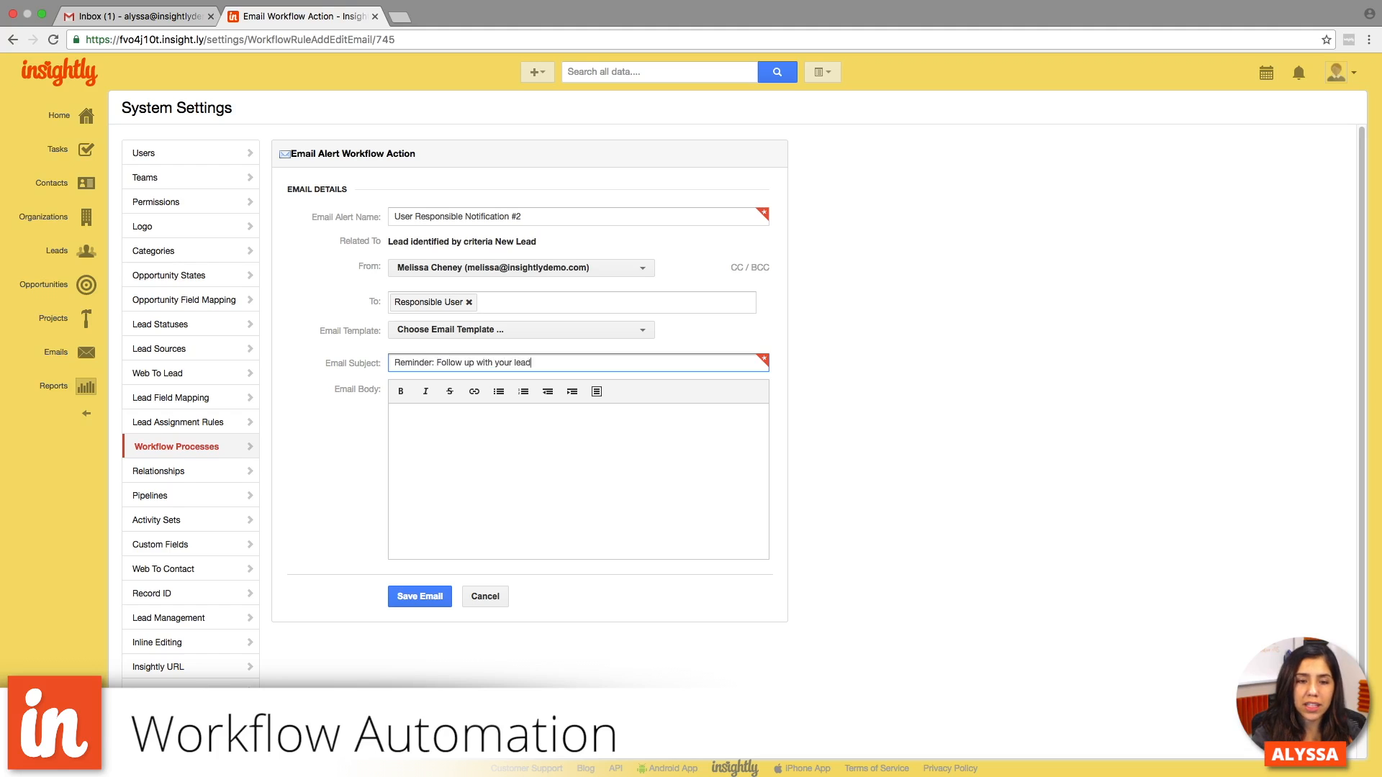
- Write "Hi! Friendly reminder, please follow up with" in the reminder email's body
{"action": "left_click", "coordinate": [452, 458]}
{"action": "type", "text": "Hi"}
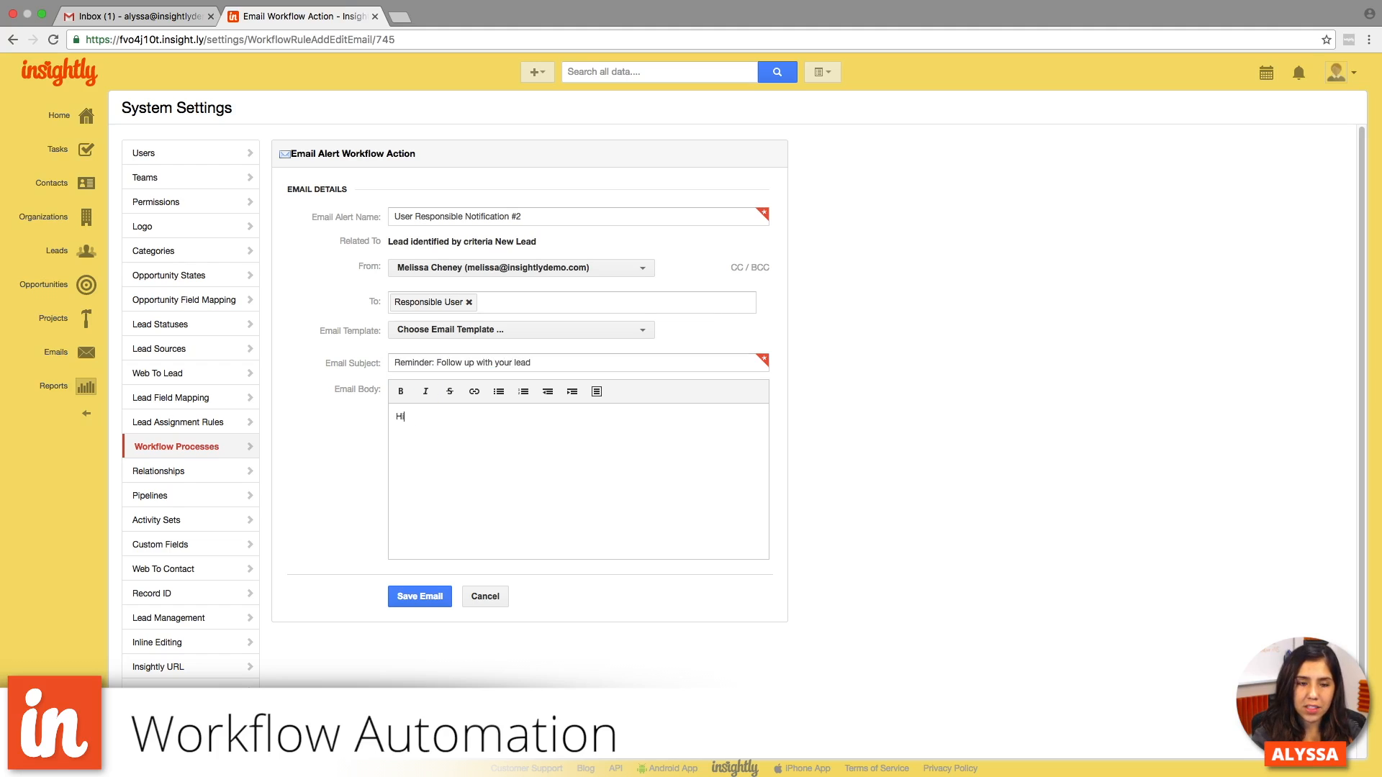
{"action": "type", "text": "! Frien"}
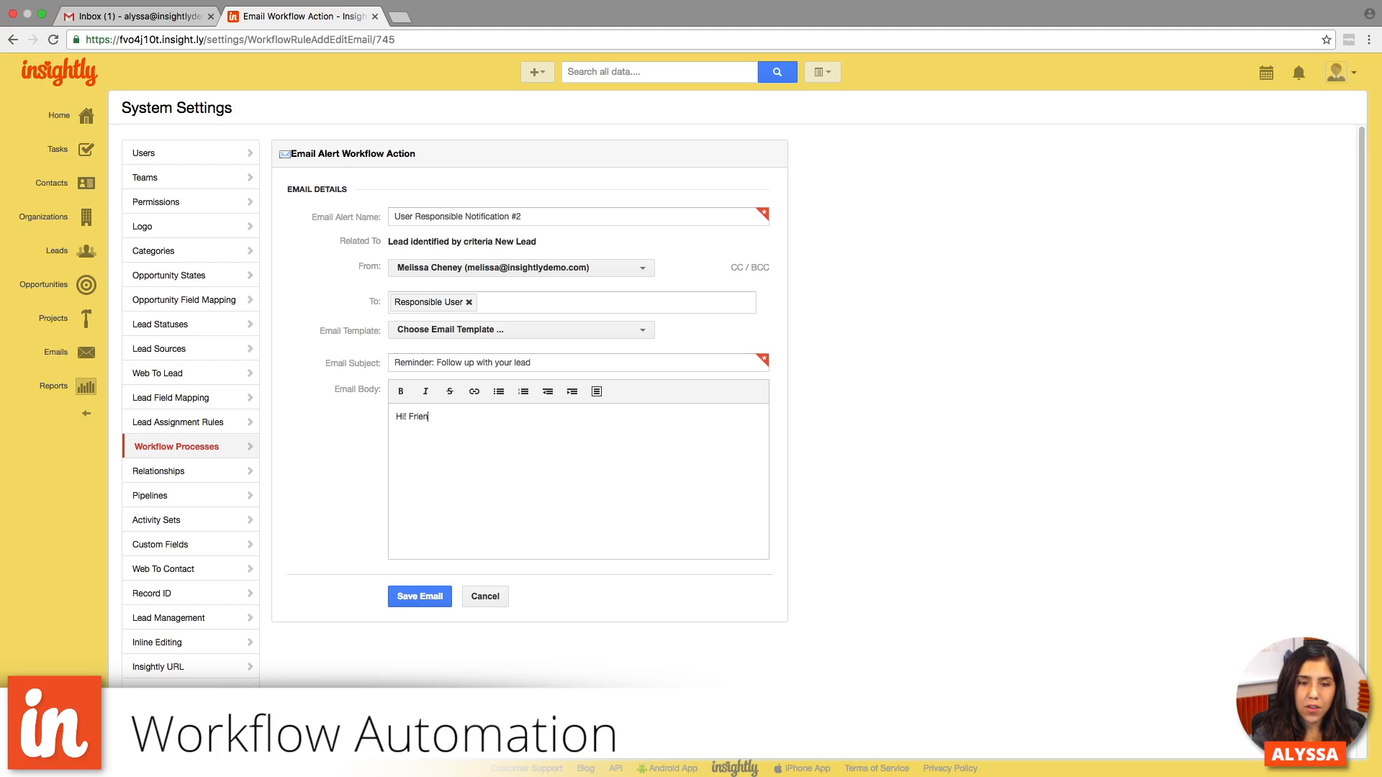
{"action": "type", "text": "dly reminder, please follo"}
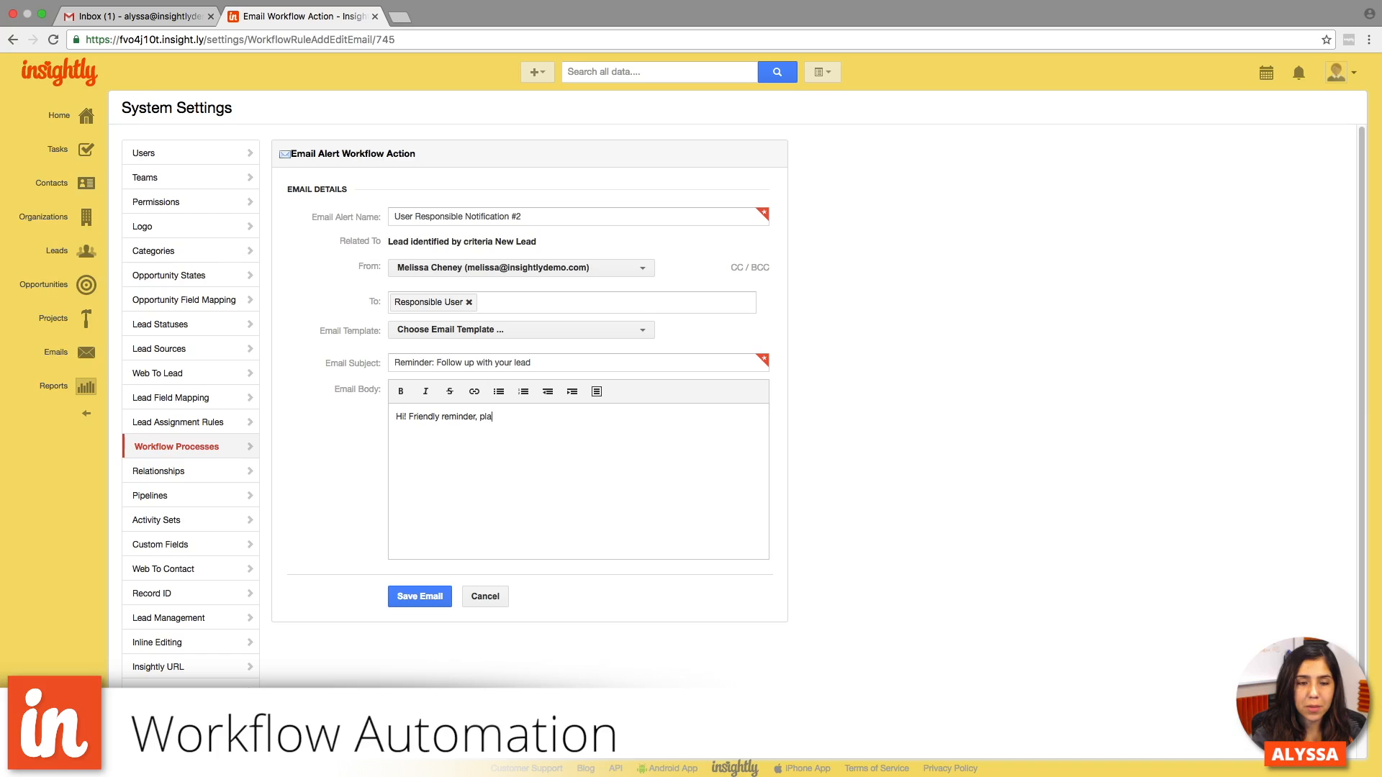
{"action": "type", "text": "w up with"}
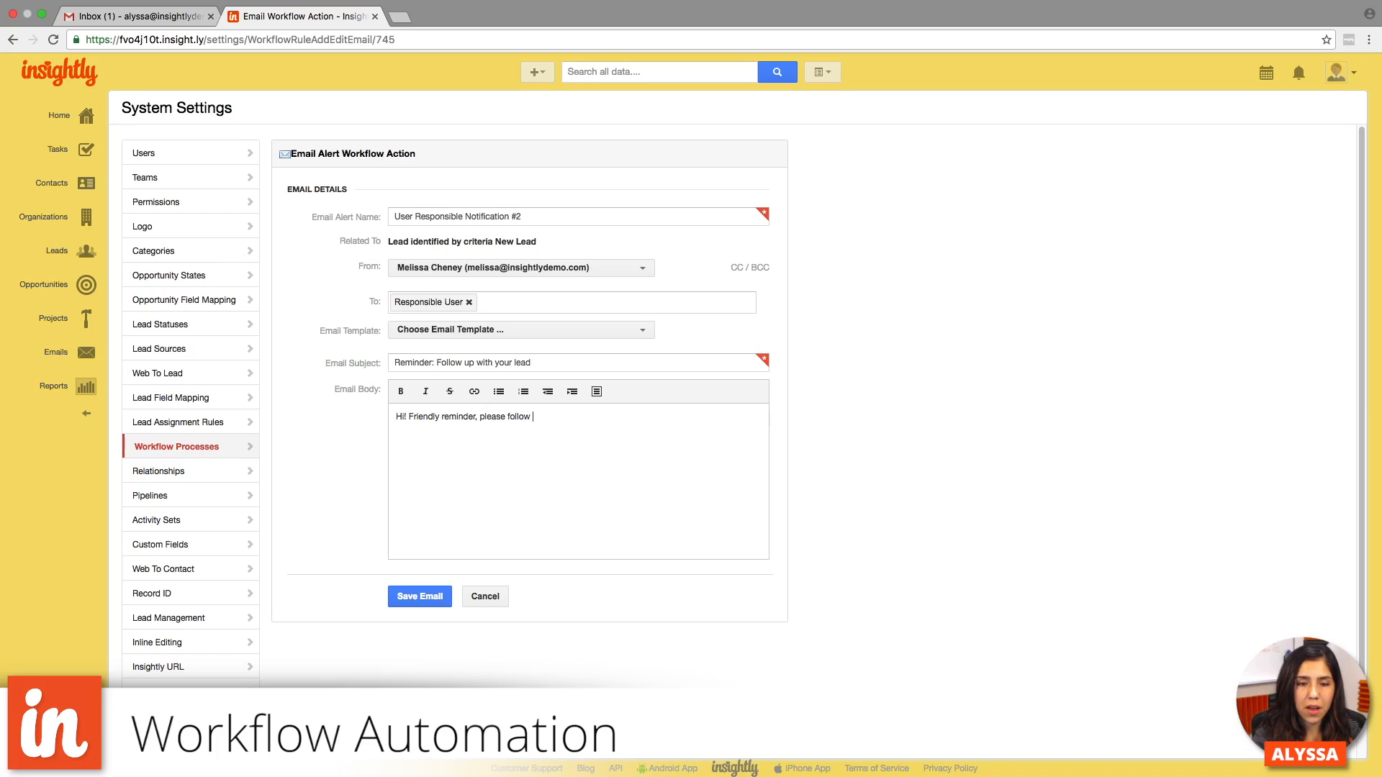
- Insert the First Name and Last Name merge fields after the reminder text and save the email
{"action": "left_click", "coordinate": [596, 391]}
{"action": "left_click", "coordinate": [612, 415]}
{"action": "left_click", "coordinate": [596, 391]}
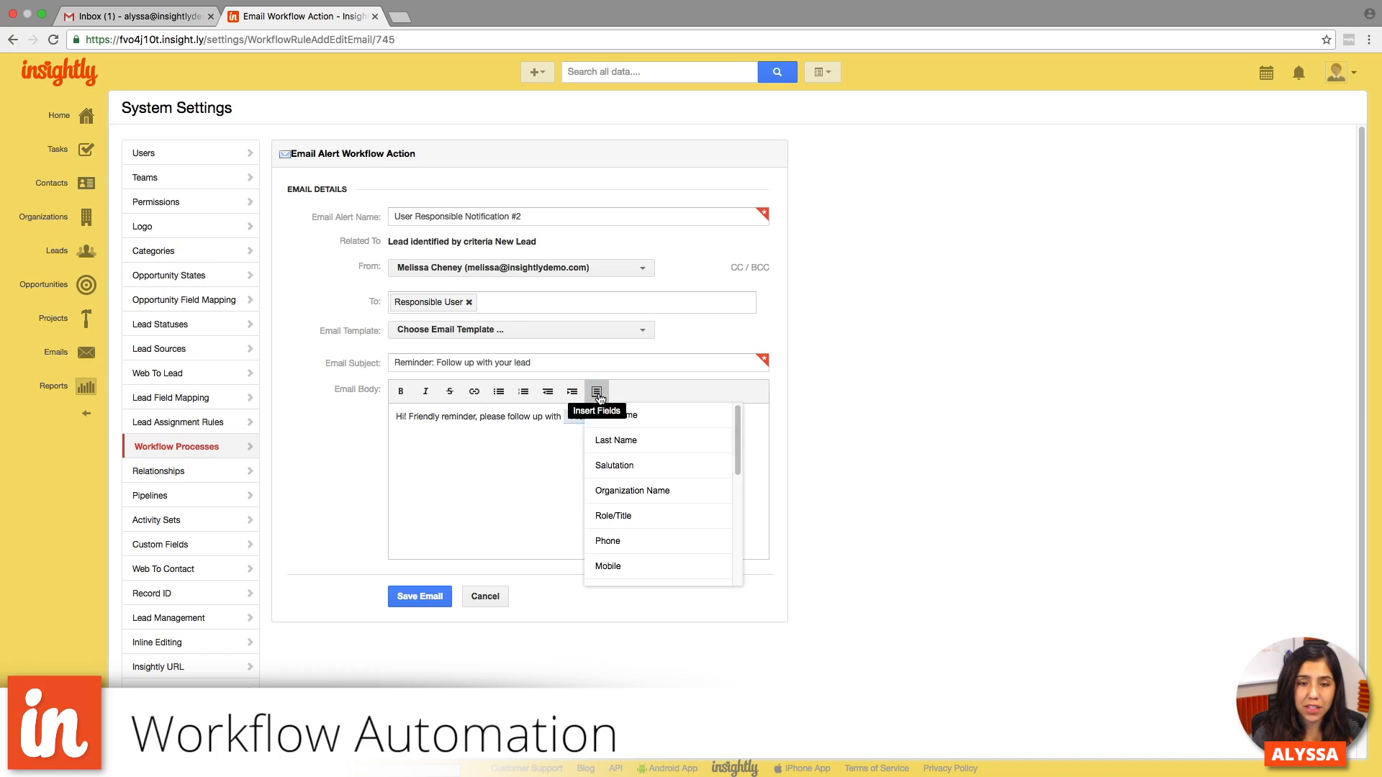
{"action": "left_click", "coordinate": [631, 447]}
{"action": "left_click", "coordinate": [420, 596]}
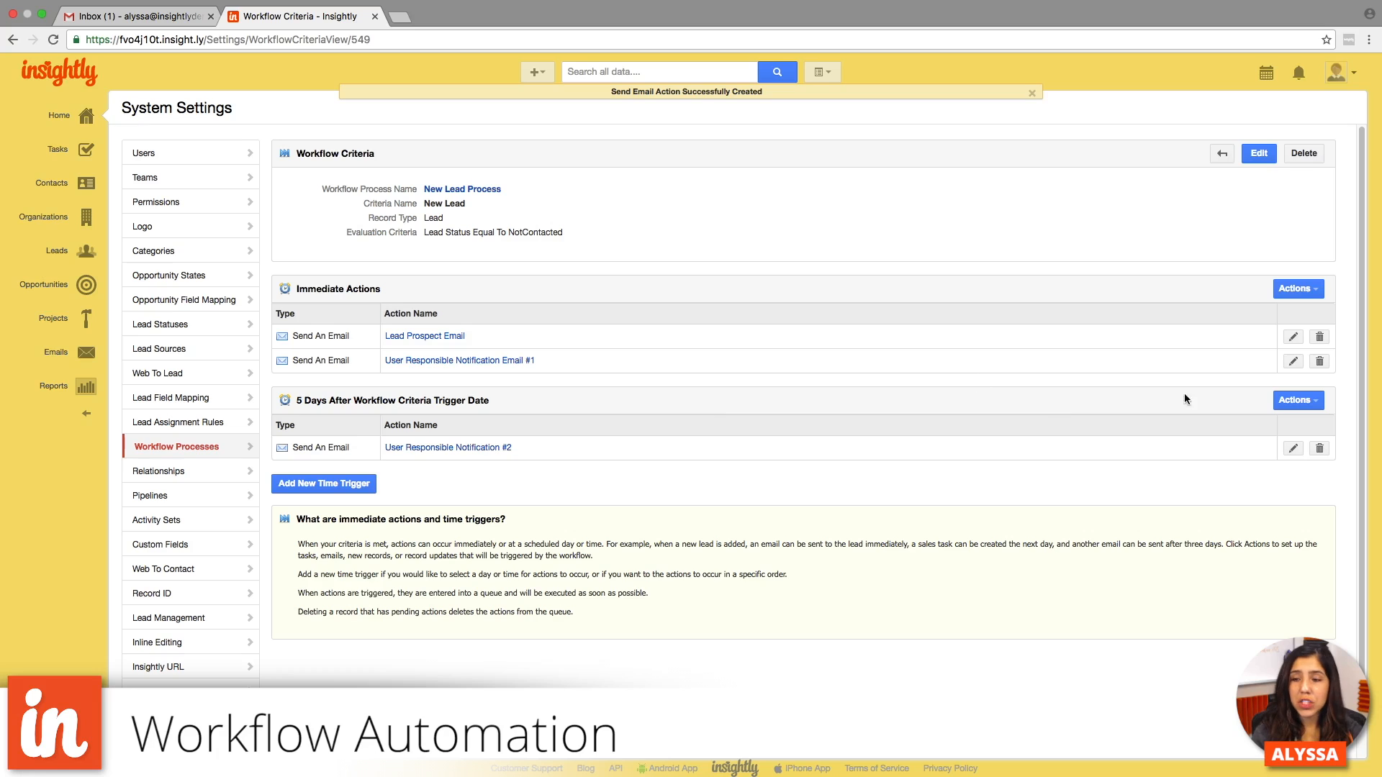
- Open the list of actions available for the 5-day time trigger
{"action": "left_click", "coordinate": [1303, 405]}
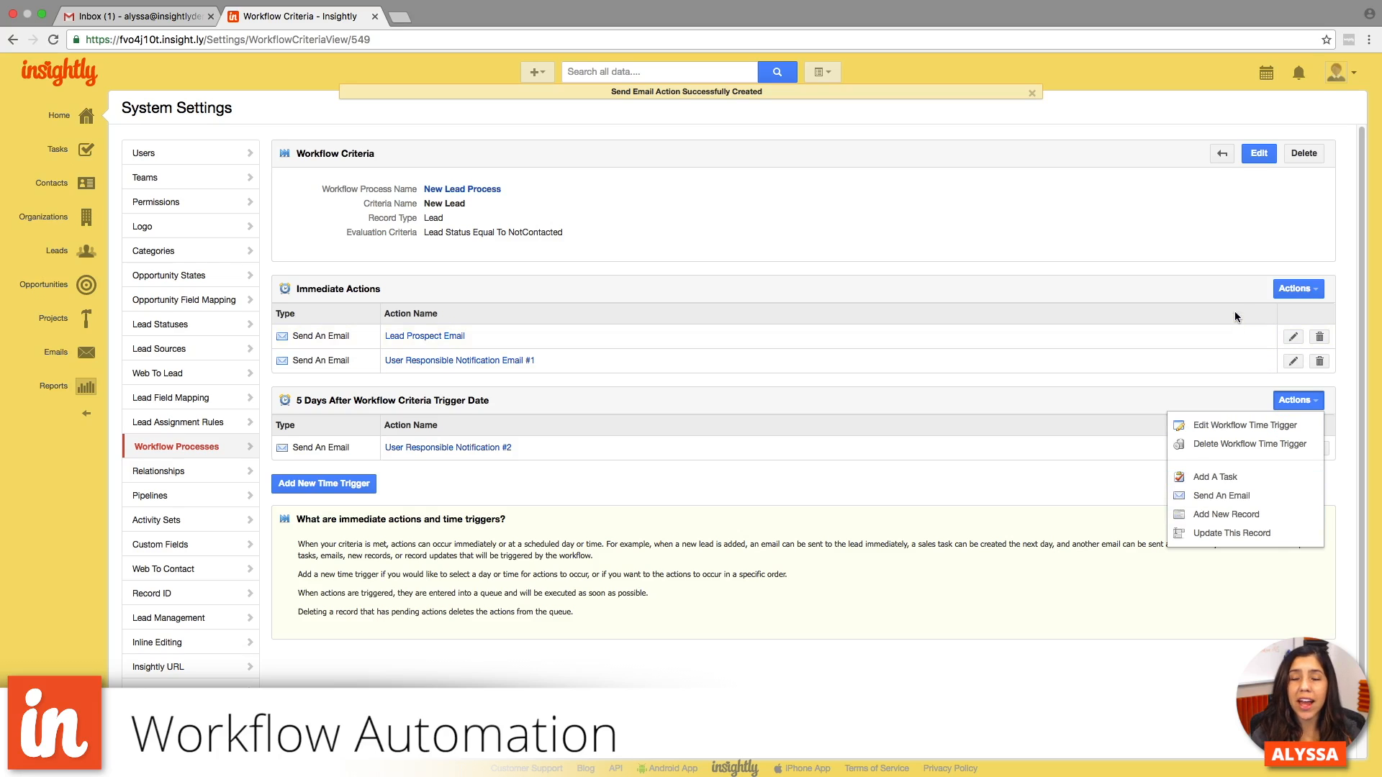
- Examine the lead fields available for an immediate Update This Record action, and leave the form without saving
{"action": "left_click", "coordinate": [1233, 293]}
{"action": "left_click", "coordinate": [1296, 288]}
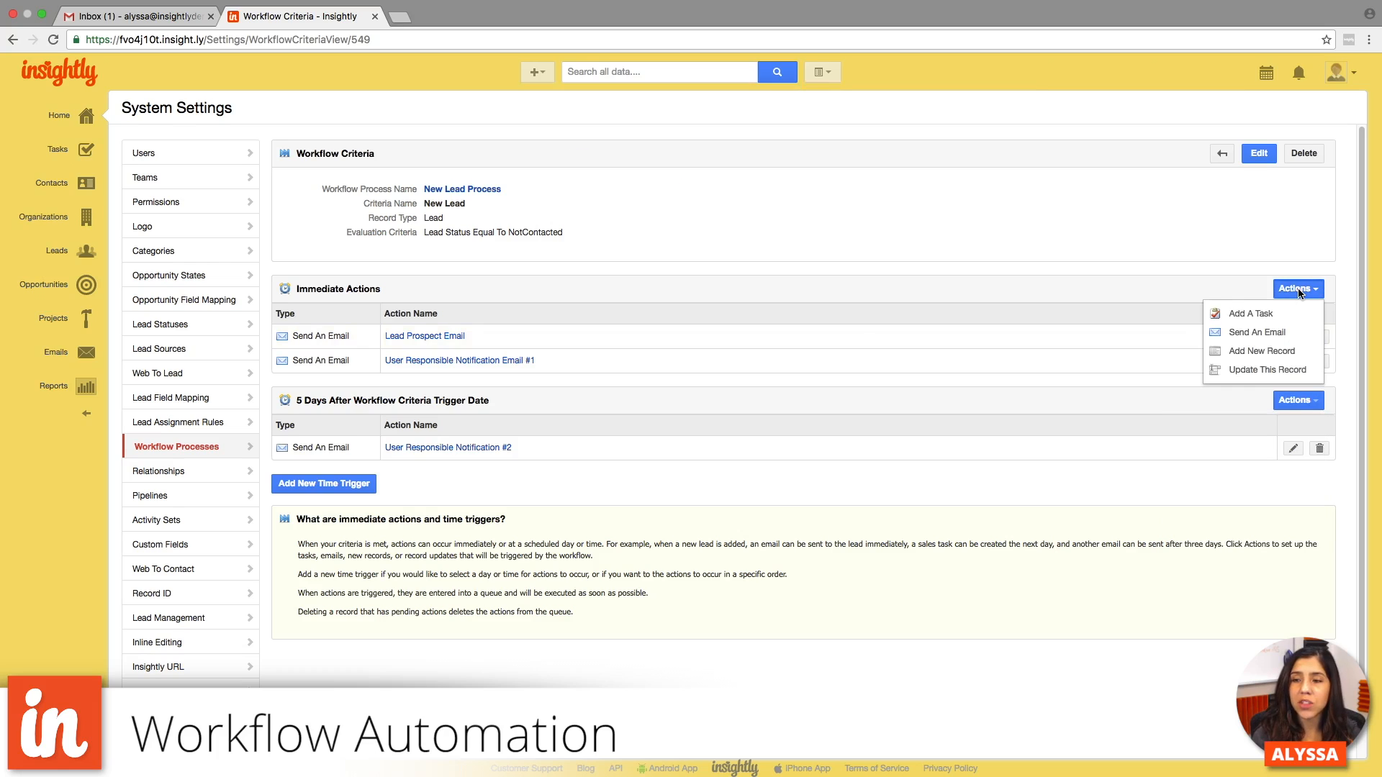
{"action": "left_click", "coordinate": [1285, 370]}
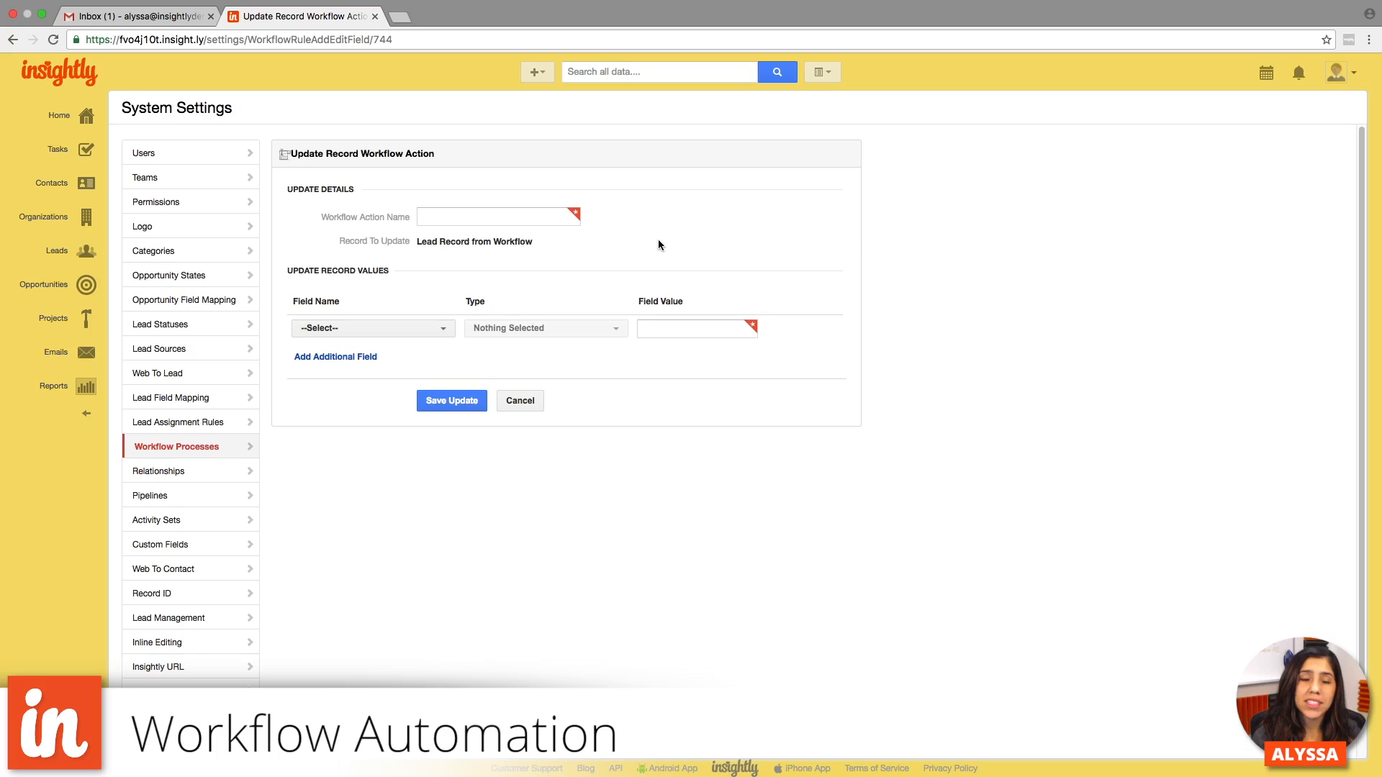
{"action": "left_click", "coordinate": [546, 220]}
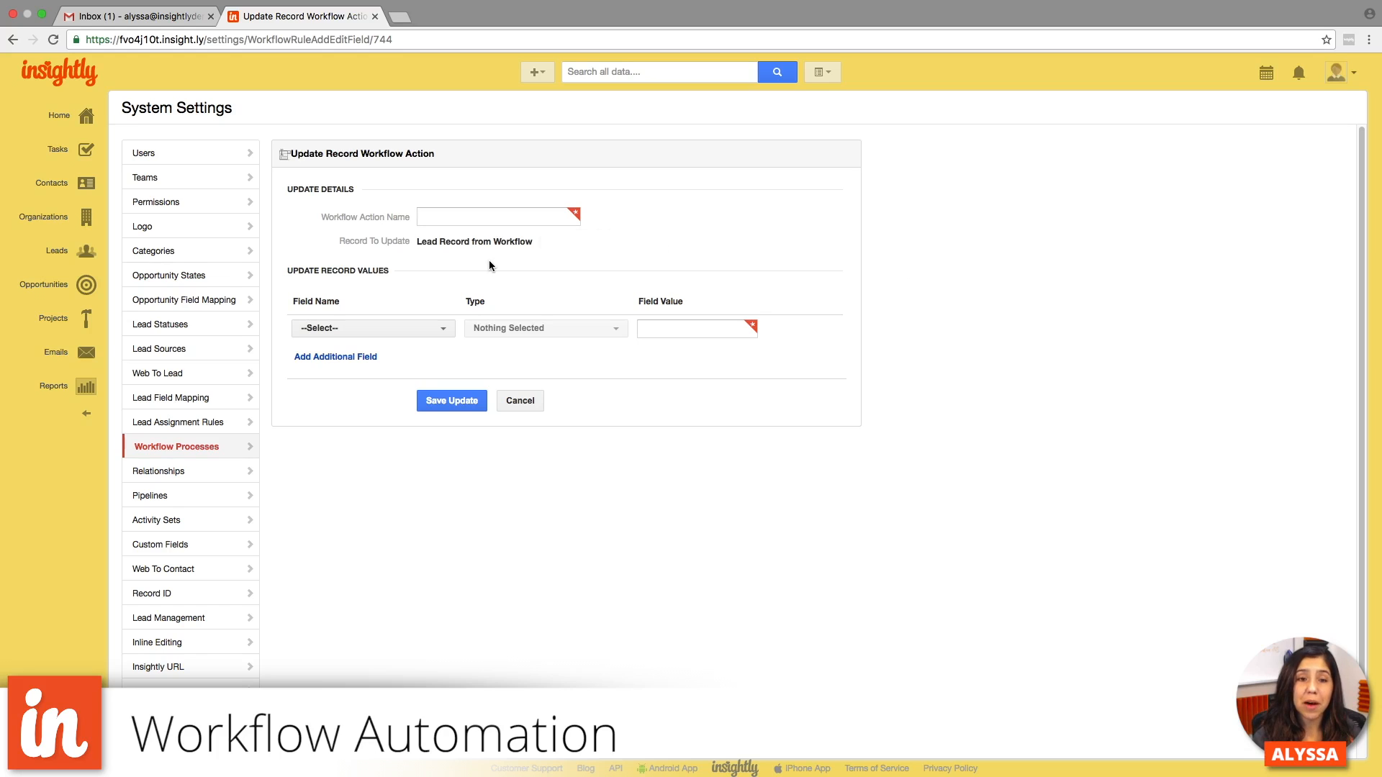
{"action": "left_click", "coordinate": [446, 329]}
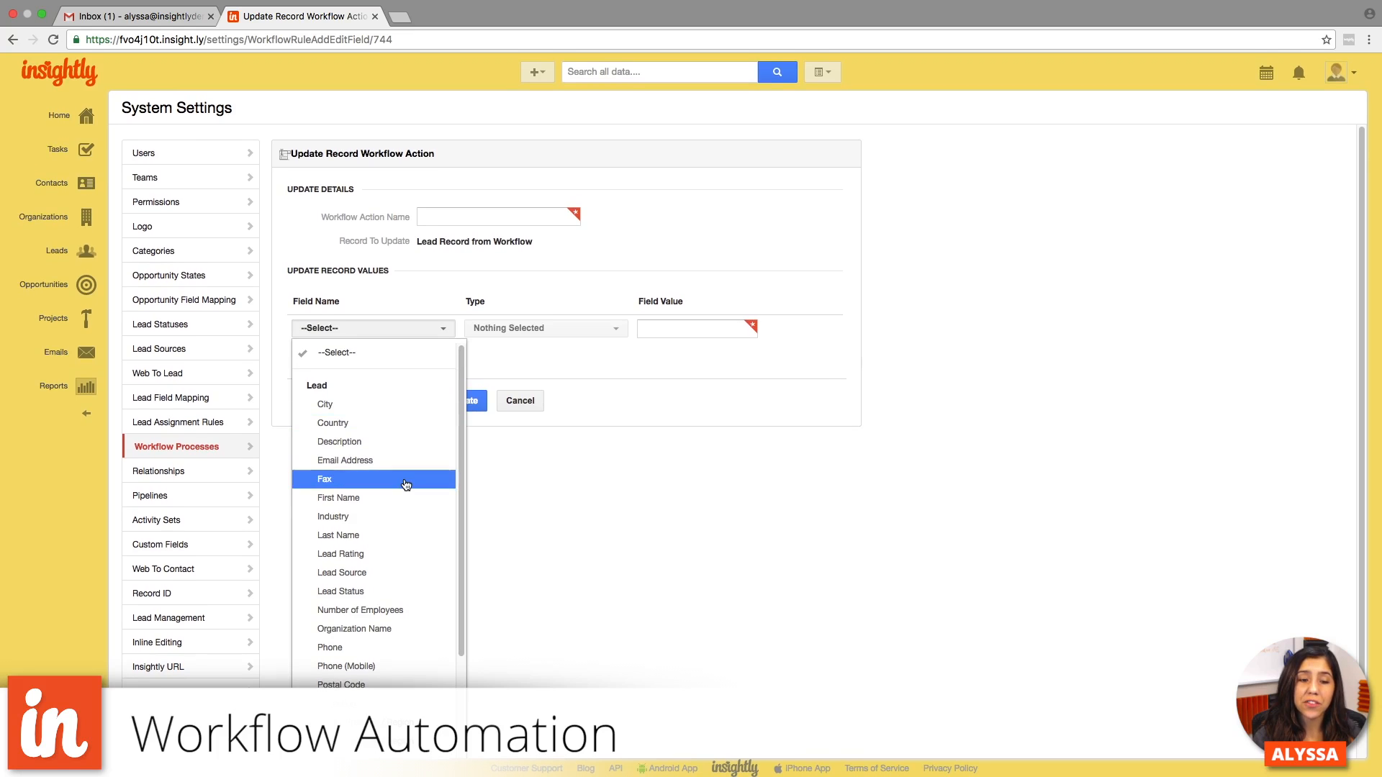
{"action": "scroll", "coordinate": [406, 485], "scroll_direction": "down", "scroll_amount": 5}
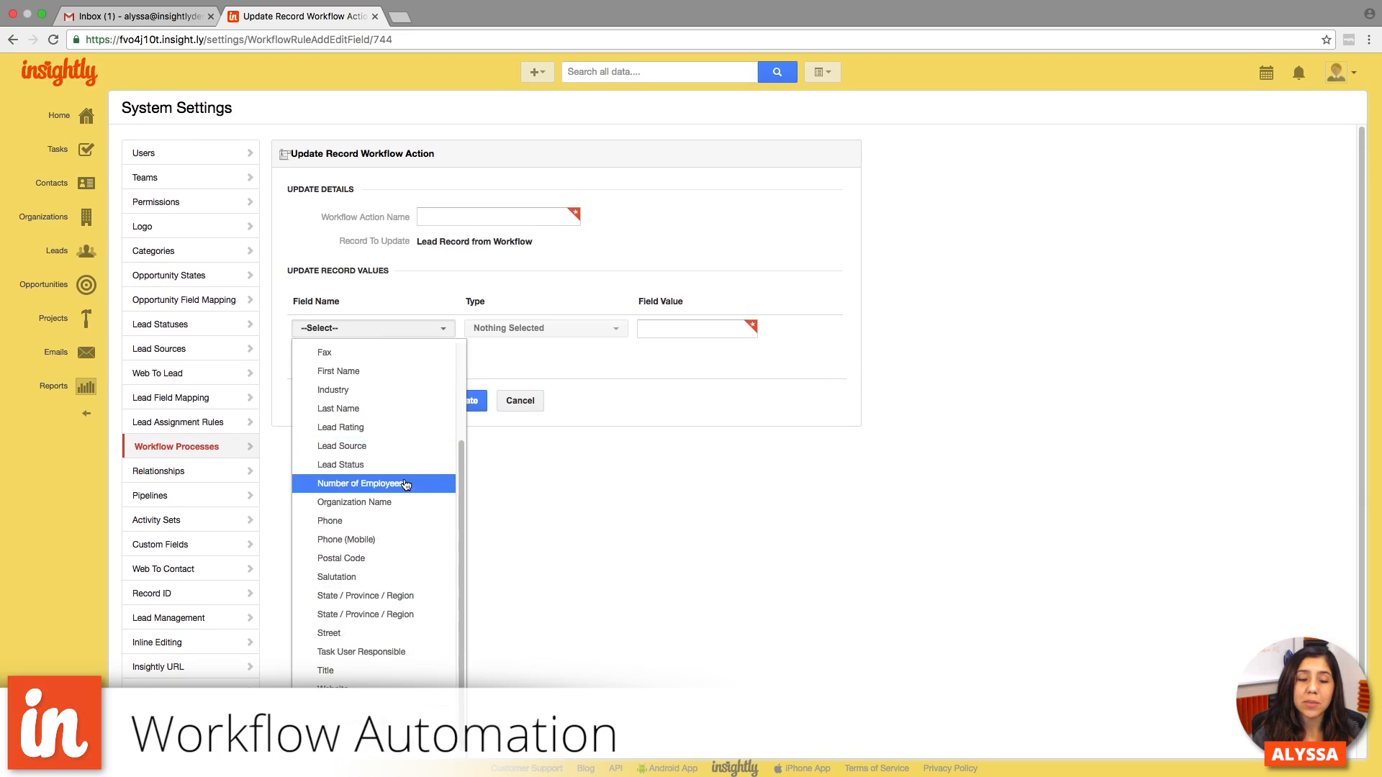
{"action": "scroll", "coordinate": [406, 484], "scroll_direction": "down", "scroll_amount": 2}
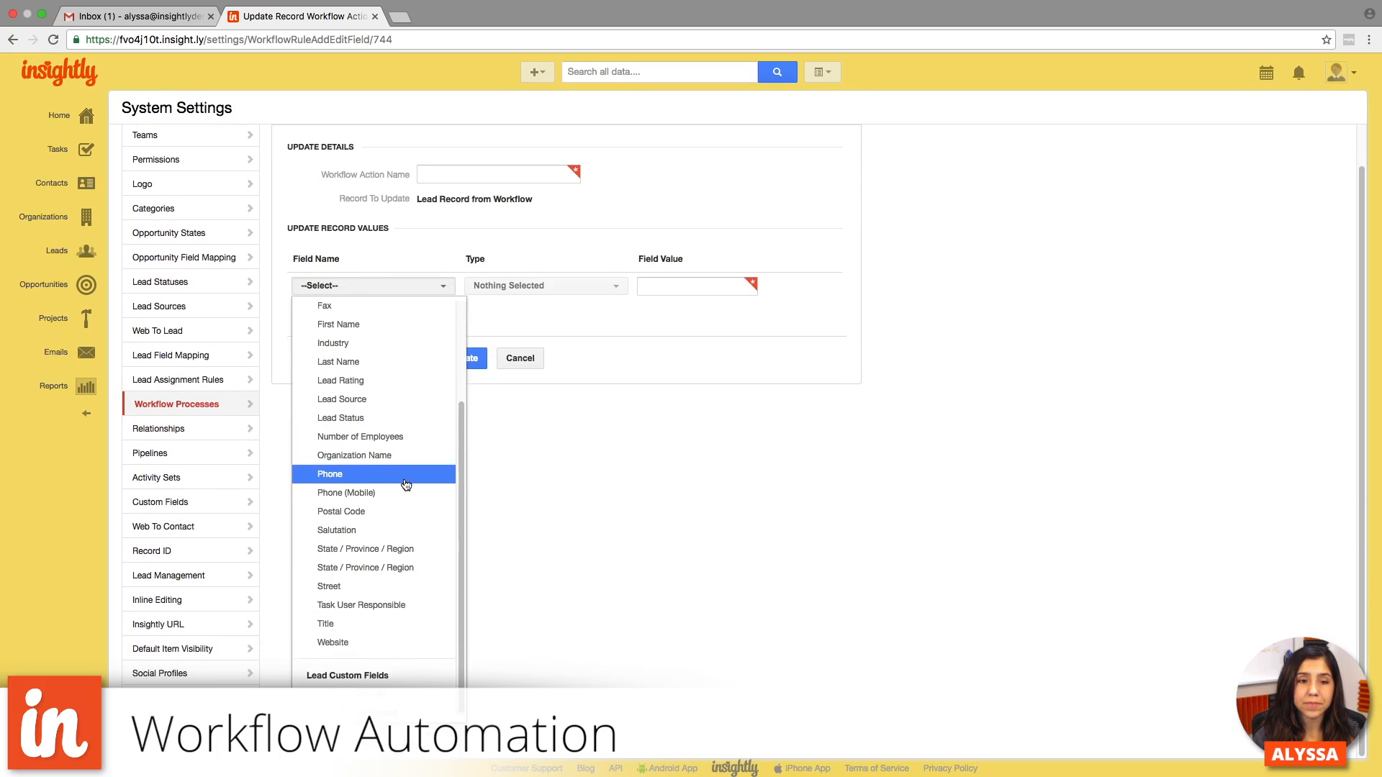
{"action": "scroll", "coordinate": [406, 484], "scroll_direction": "up", "scroll_amount": 5}
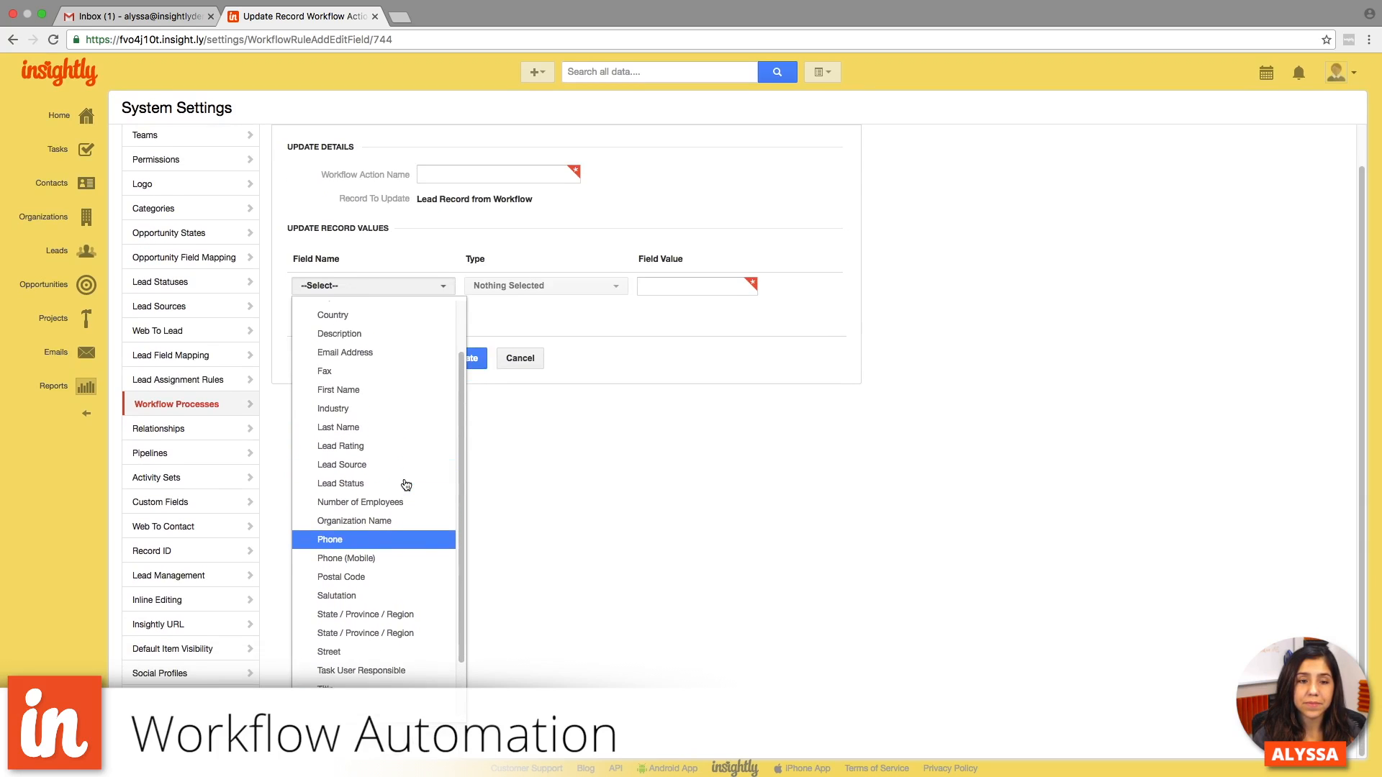
{"action": "left_click", "coordinate": [520, 368]}
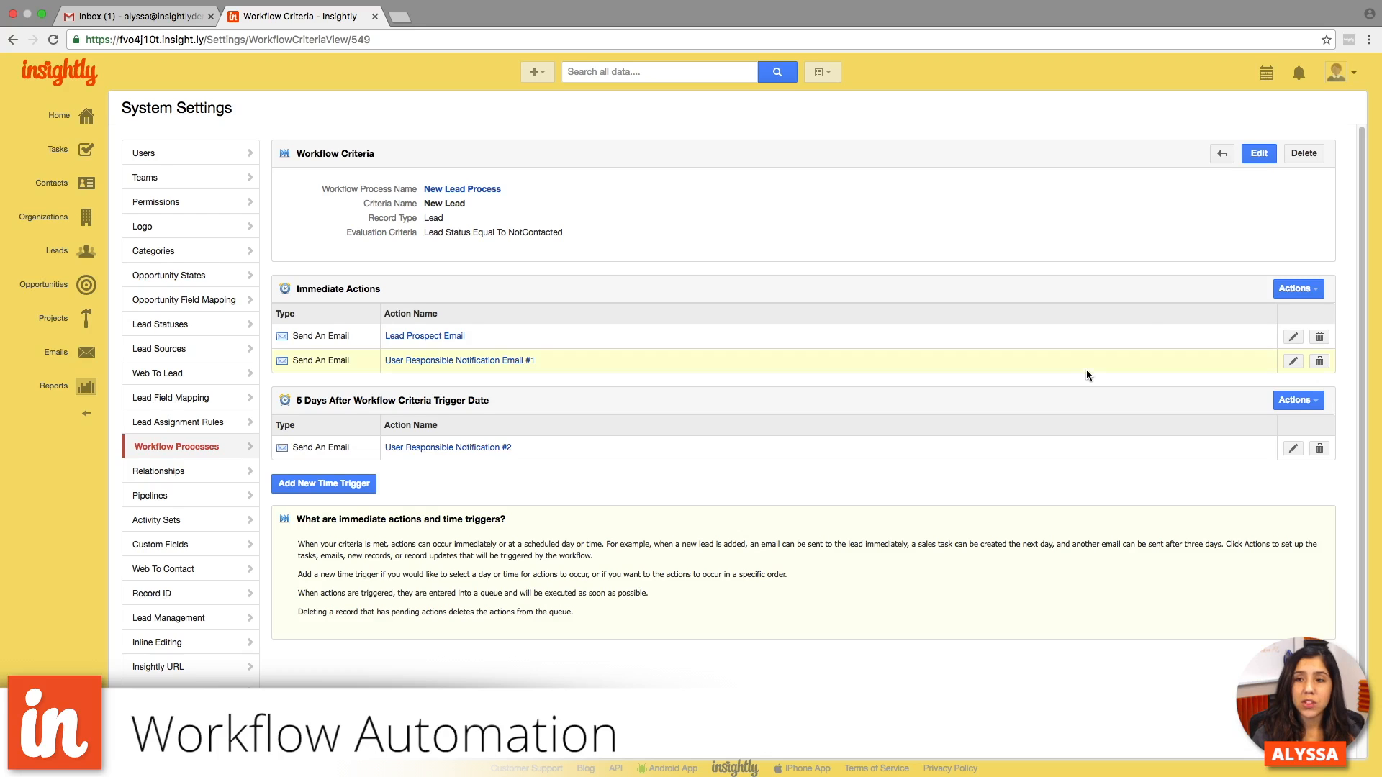
- Check the scheduled actions in the Workflow Queue, and activate the New Lead Process in the workflow processes list
{"action": "left_click", "coordinate": [1224, 153]}
{"action": "left_click", "coordinate": [1225, 153]}
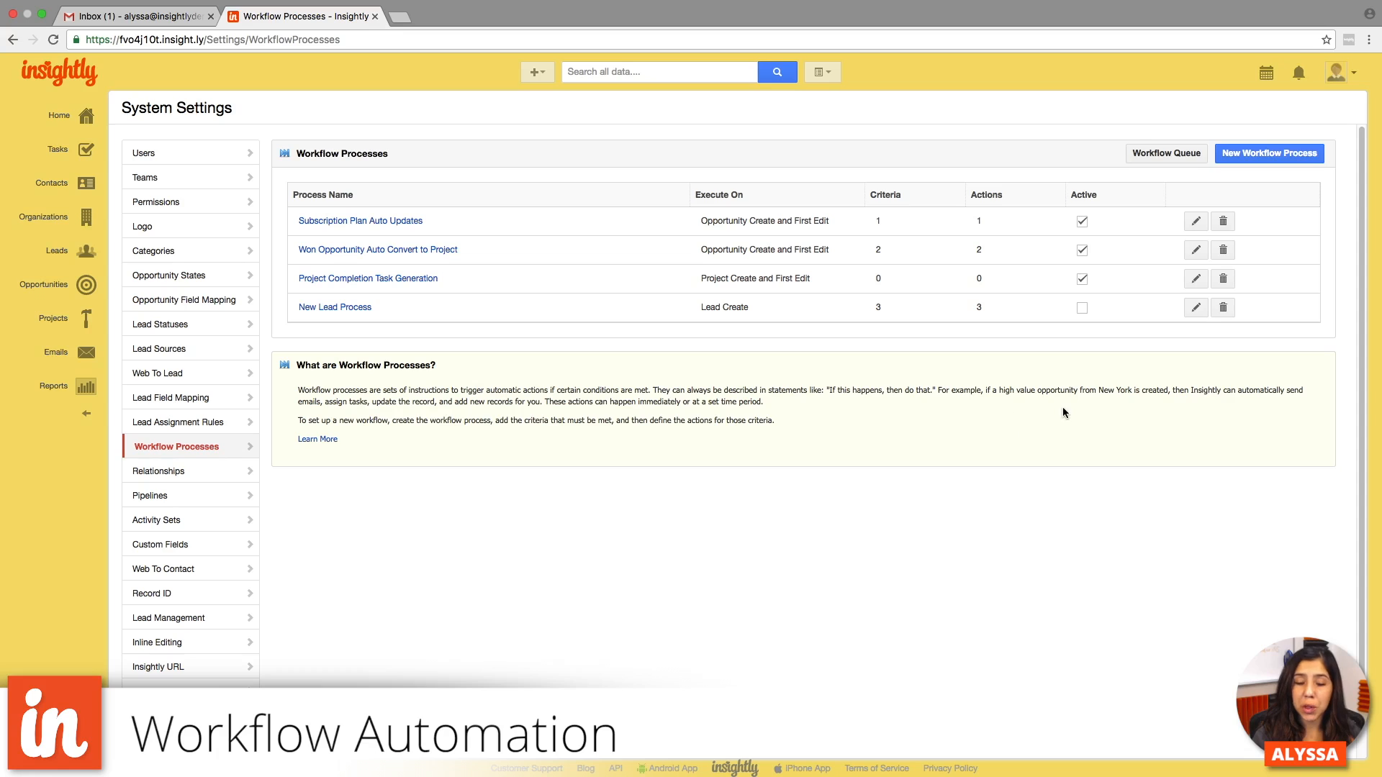
{"action": "left_click", "coordinate": [1156, 154]}
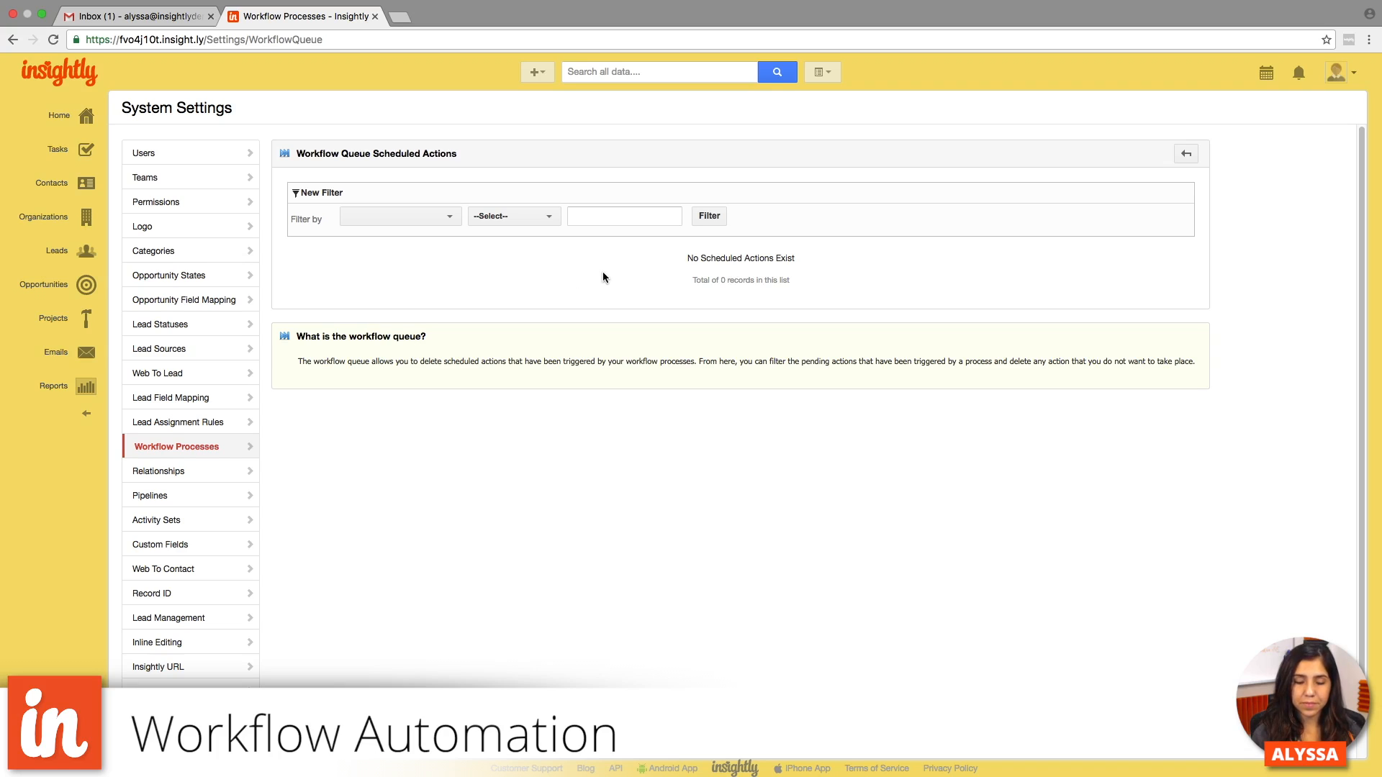
{"action": "scroll", "coordinate": [603, 277], "scroll_direction": "down", "scroll_amount": 1}
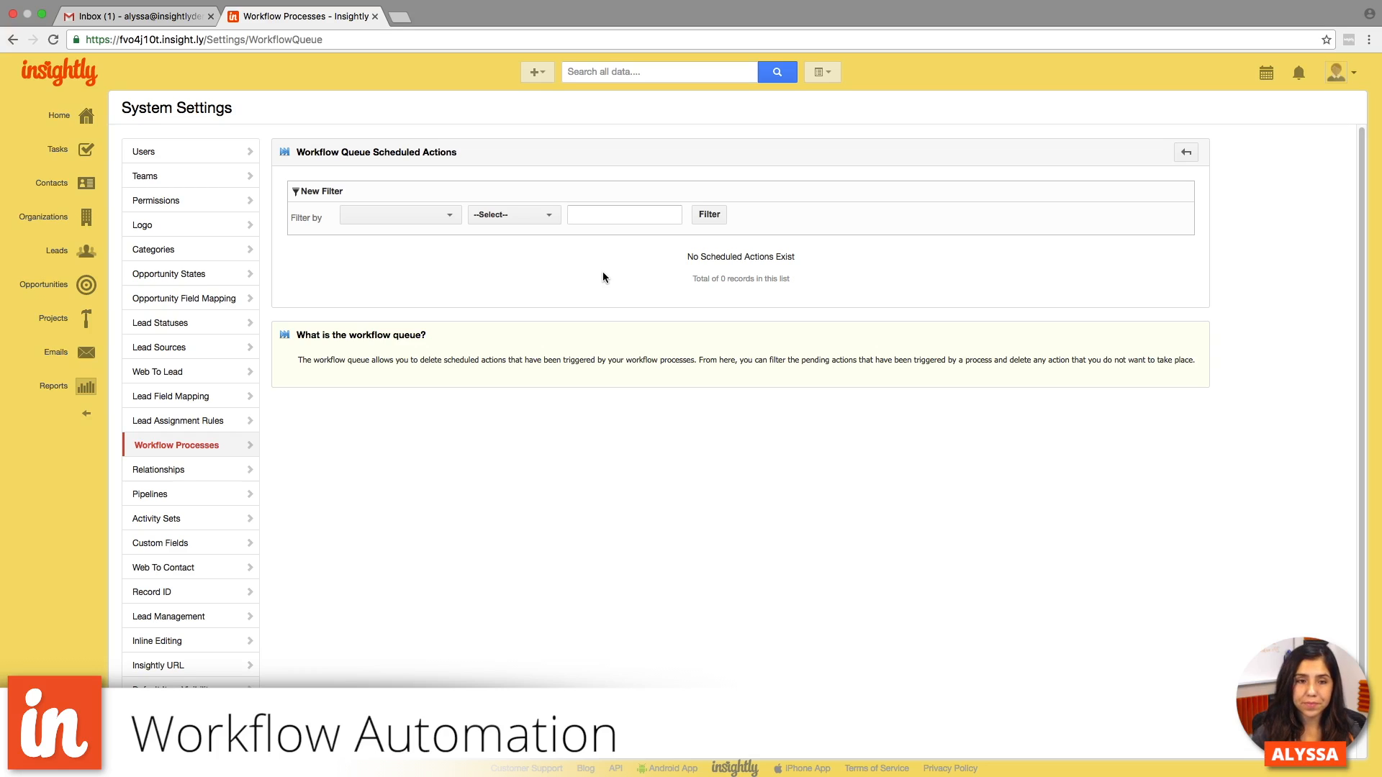
{"action": "left_click", "coordinate": [1186, 153]}
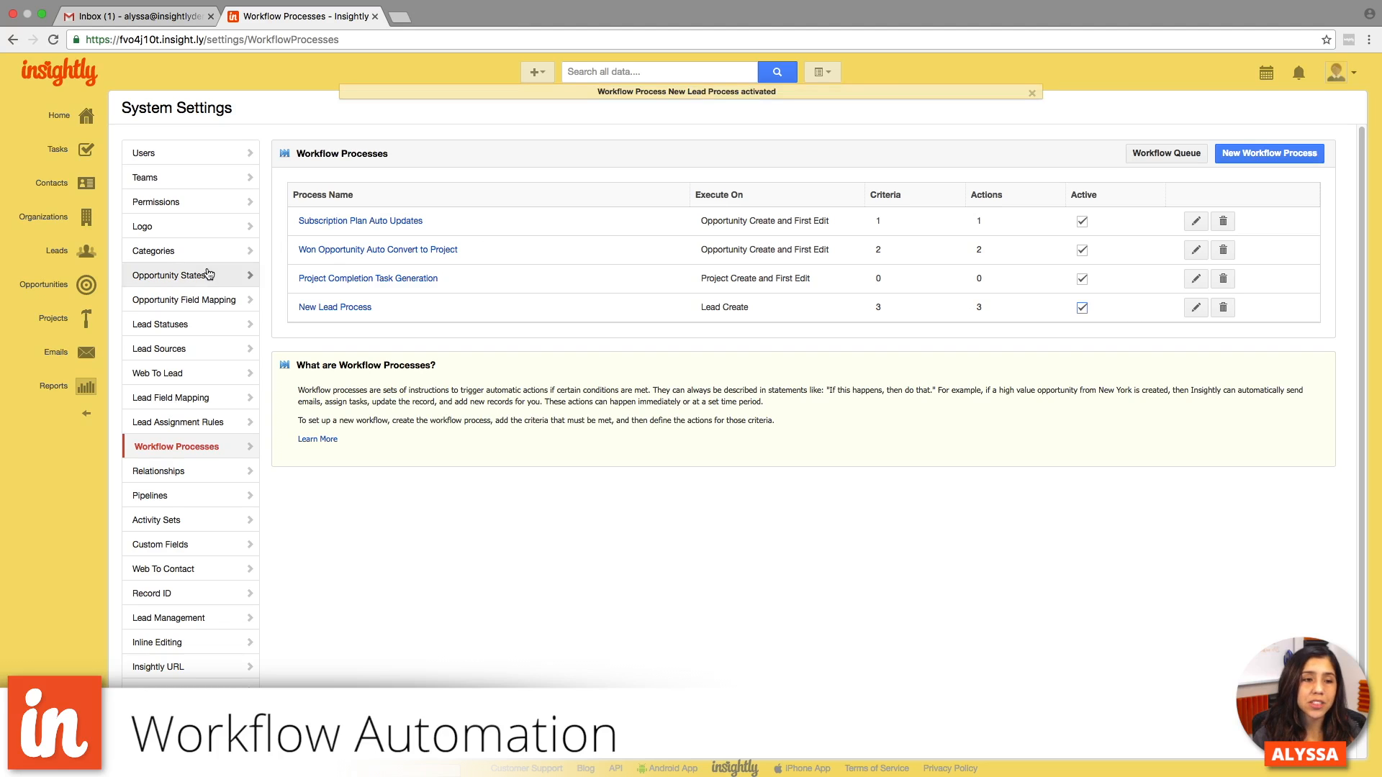
- Start a new lead and enter the lead's first and last name
{"action": "left_click", "coordinate": [69, 254]}
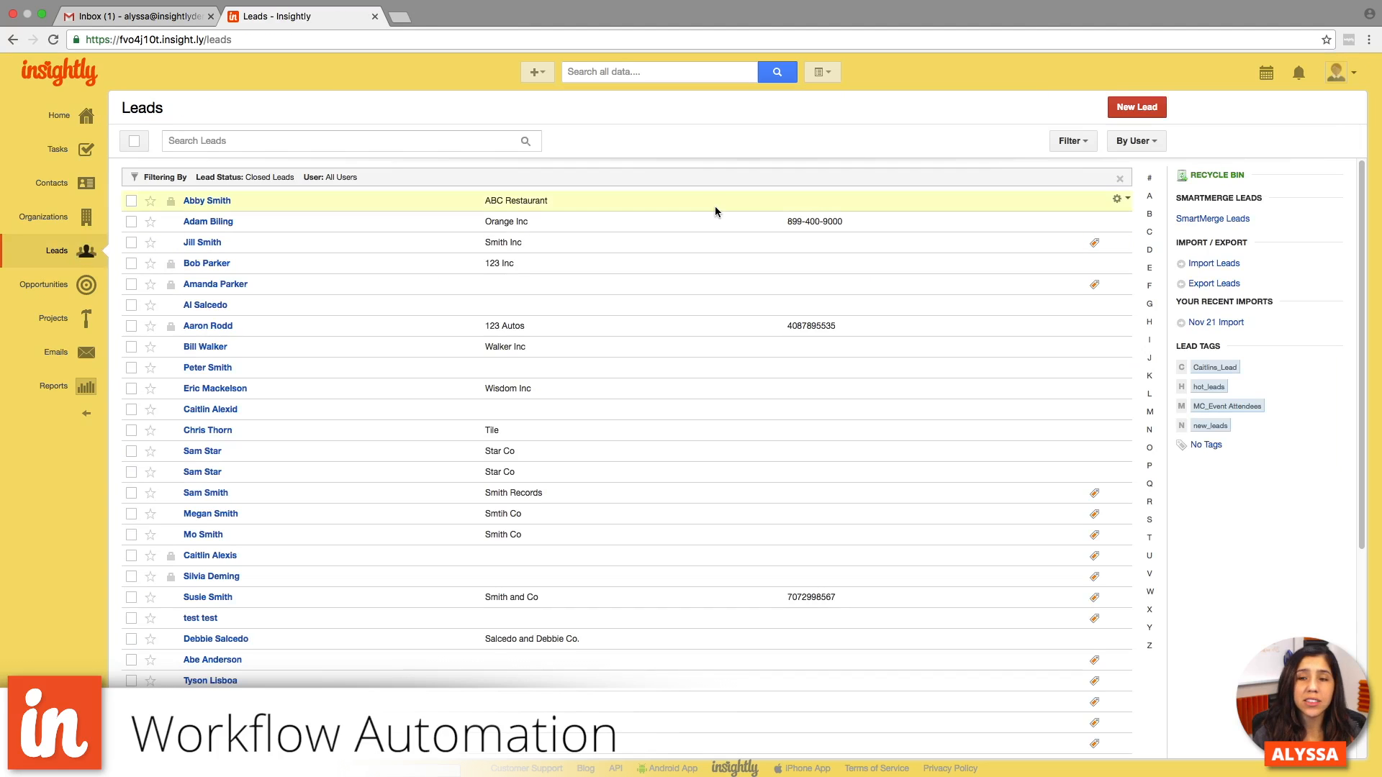
{"action": "left_click", "coordinate": [1137, 108]}
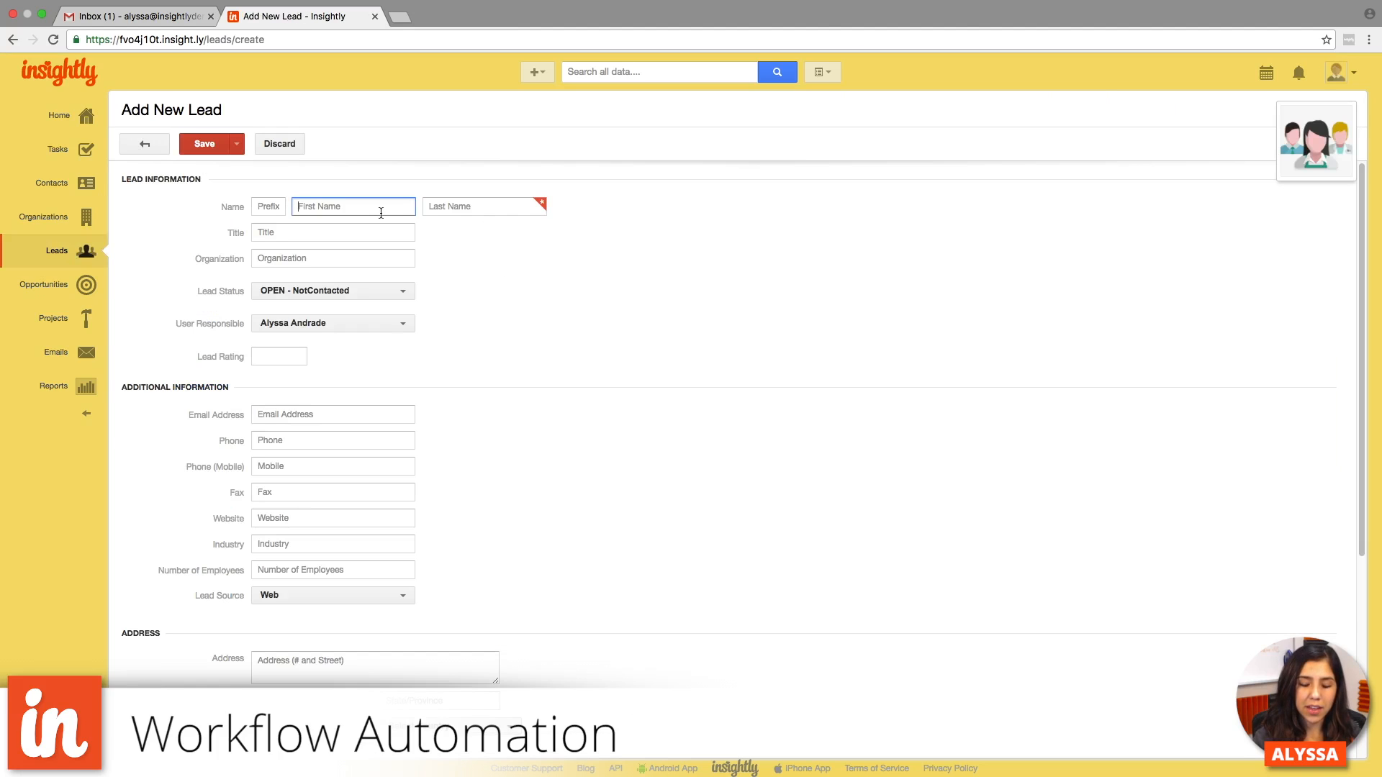
{"action": "type", "text": "Bill"}
{"action": "key", "text": "Tab"}
{"action": "type", "text": "Smith"}
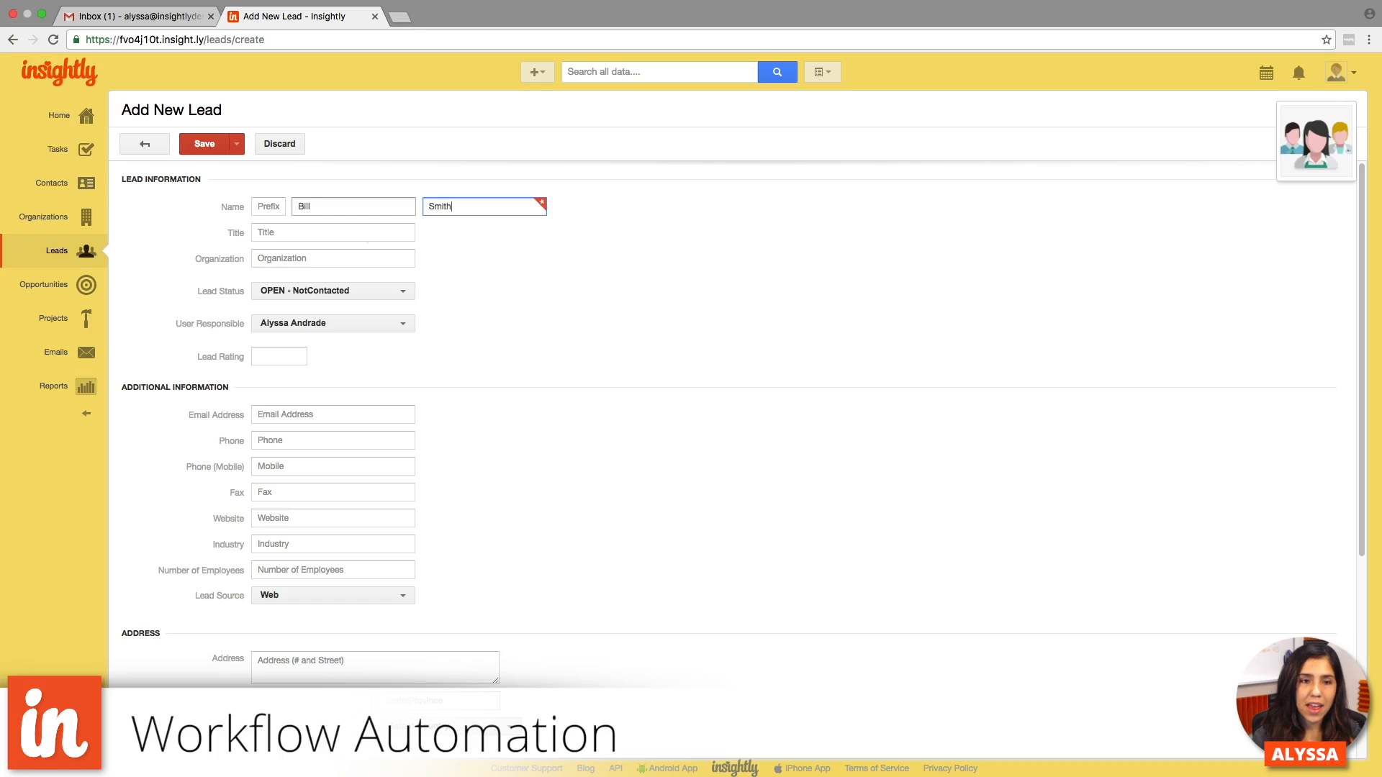
- Enter "Crystal Springs Inc" as the lead's organization and save the new lead
{"action": "left_click", "coordinate": [321, 261]}
{"action": "type", "text": "Cryste"}
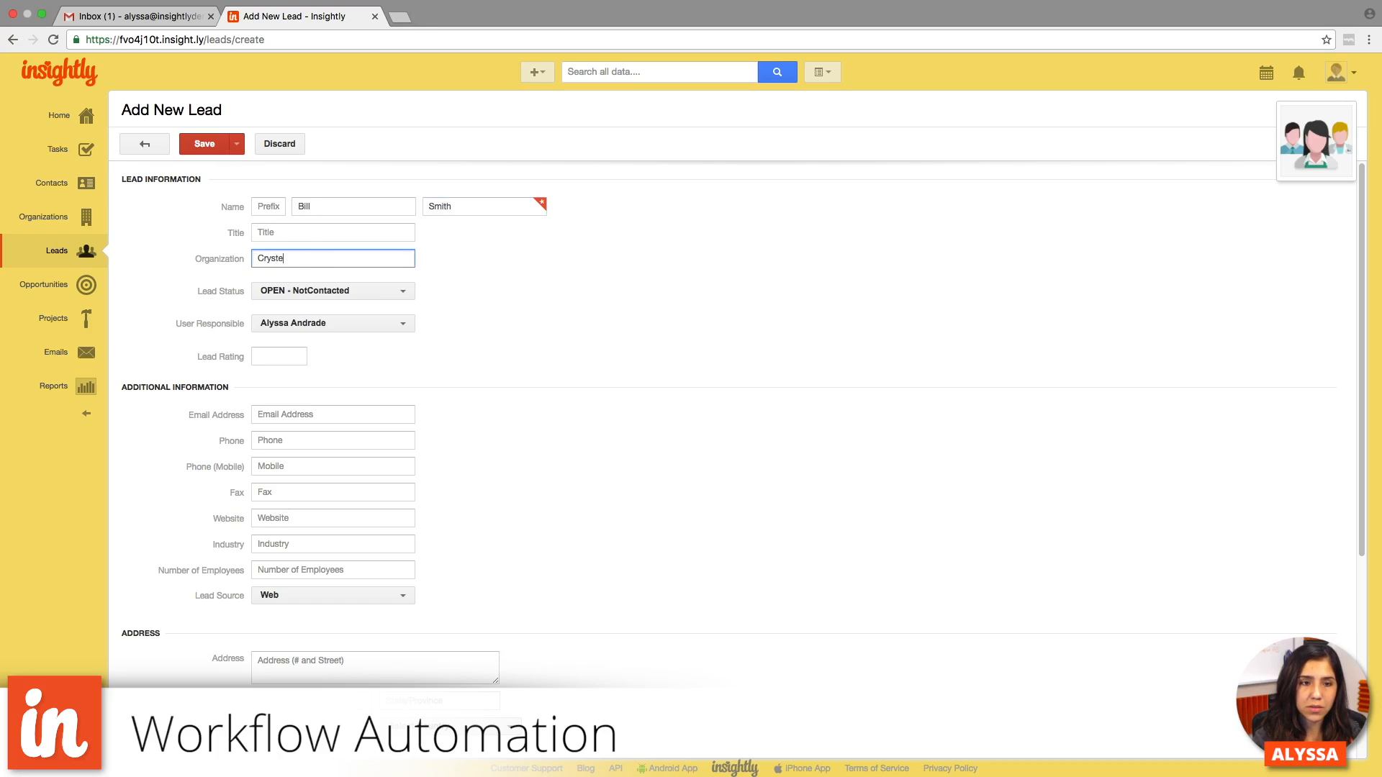
{"action": "key", "text": "BackSpace"}
{"action": "type", "text": "al Springs"}
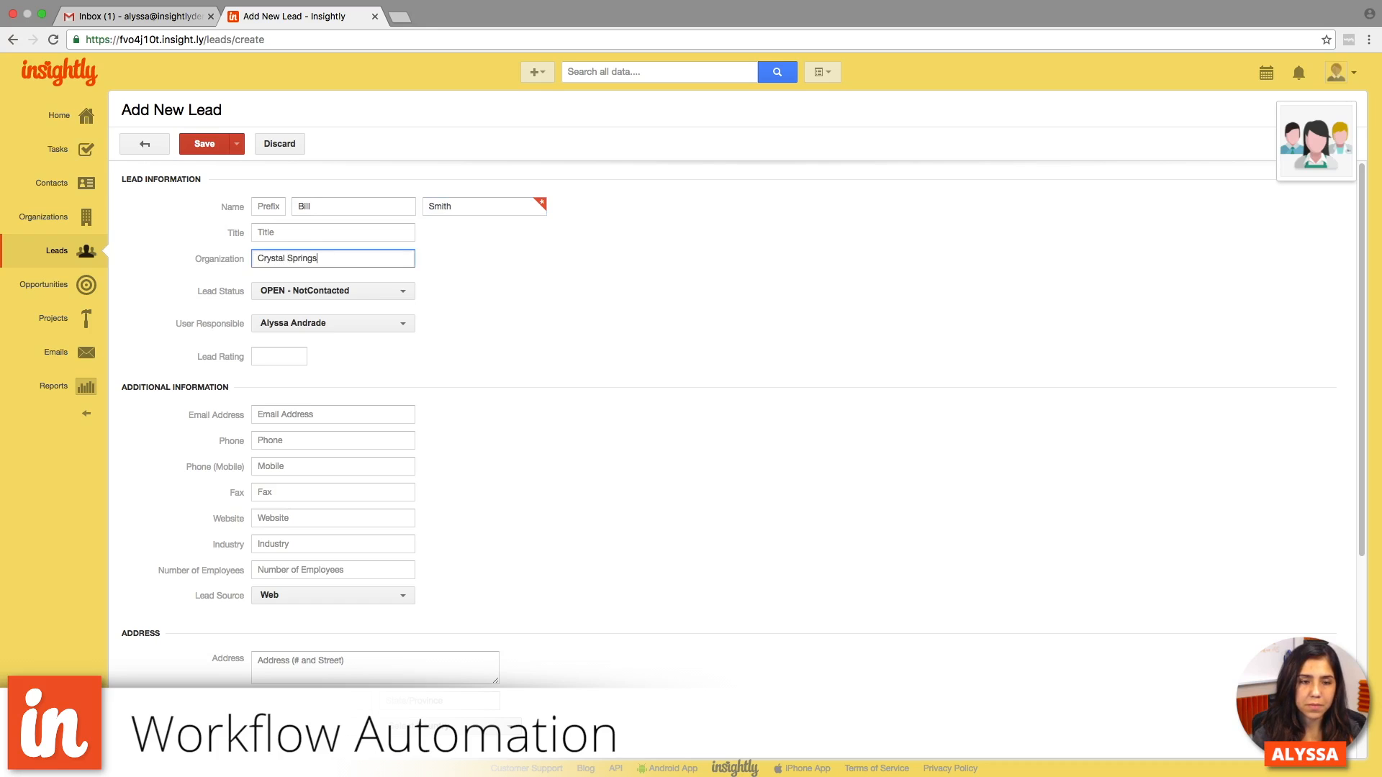
{"action": "type", "text": " Inc"}
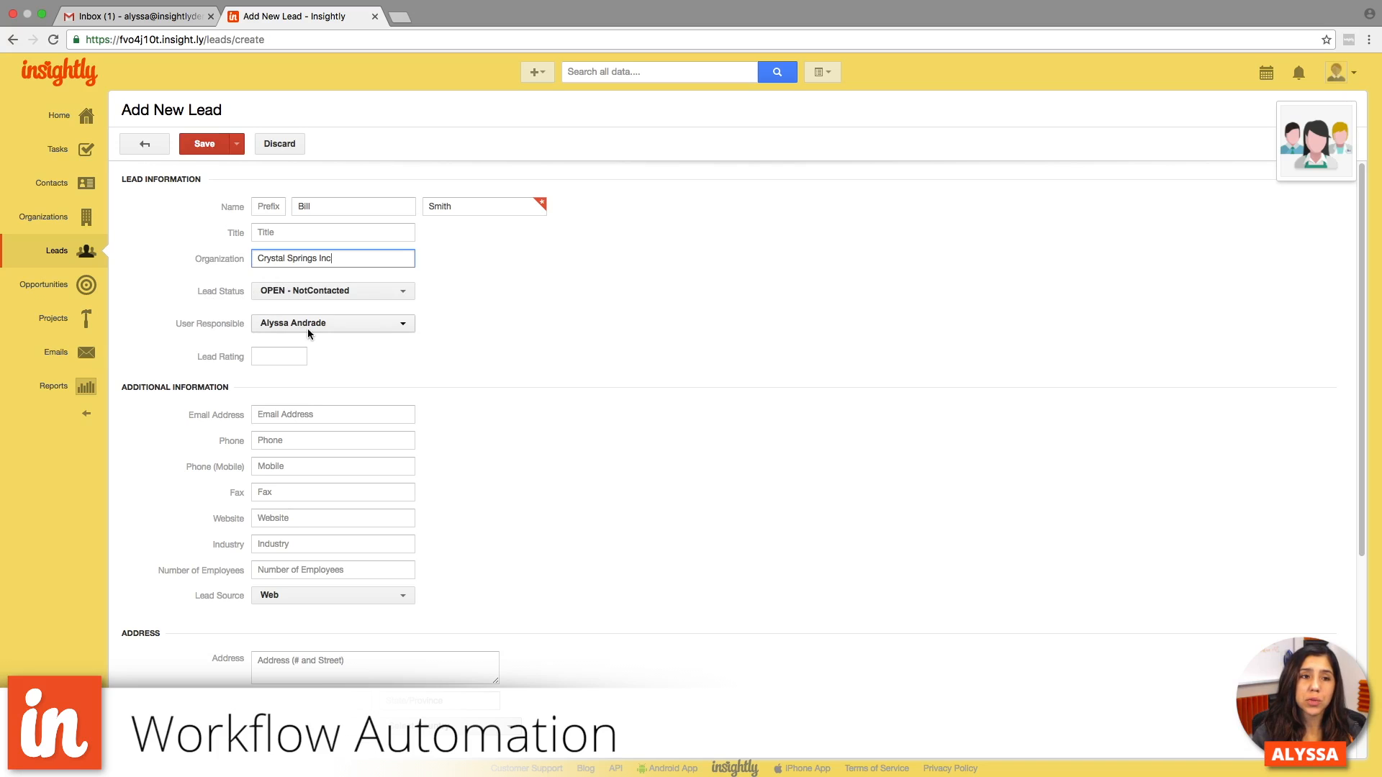
{"action": "left_click", "coordinate": [207, 145]}
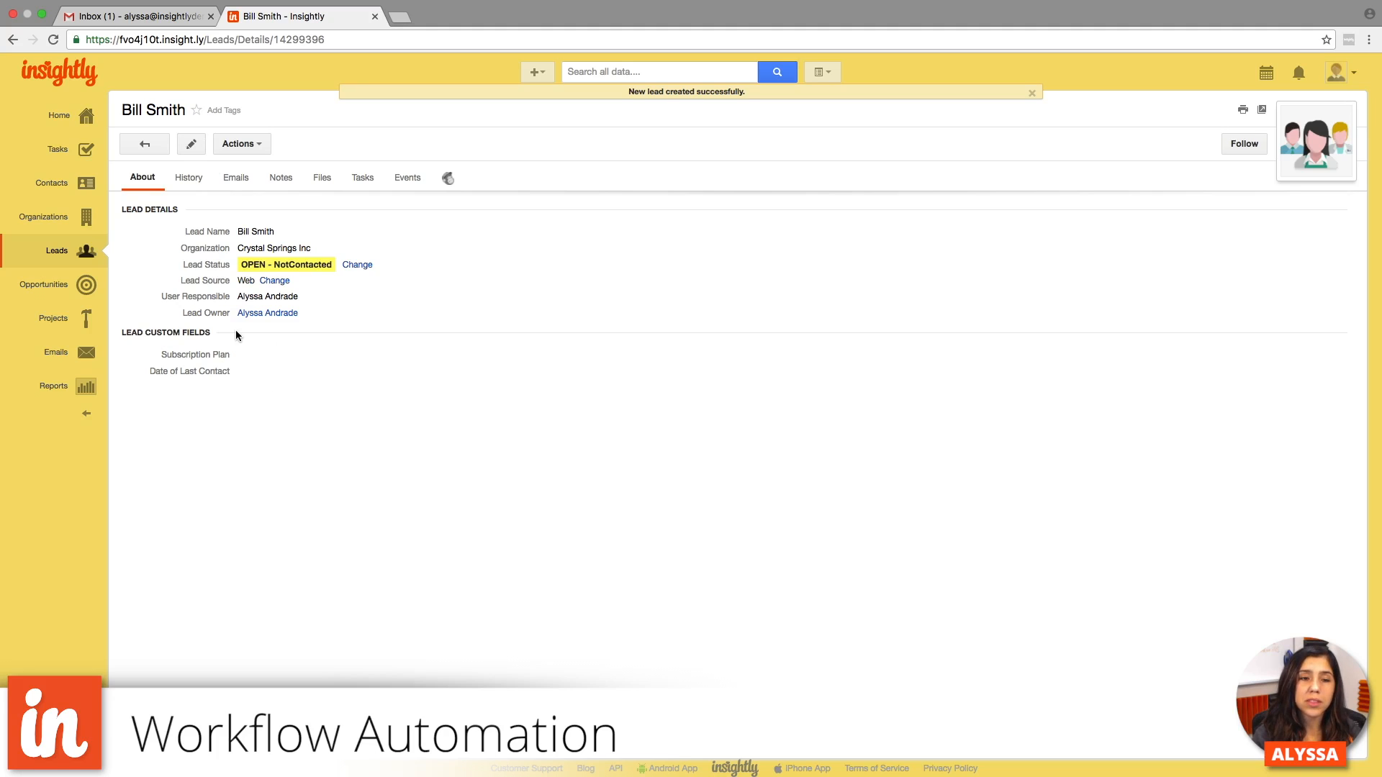
- Switch to the Gmail inbox and open the "Alert! New Lead" notification email
{"action": "left_click", "coordinate": [175, 20]}
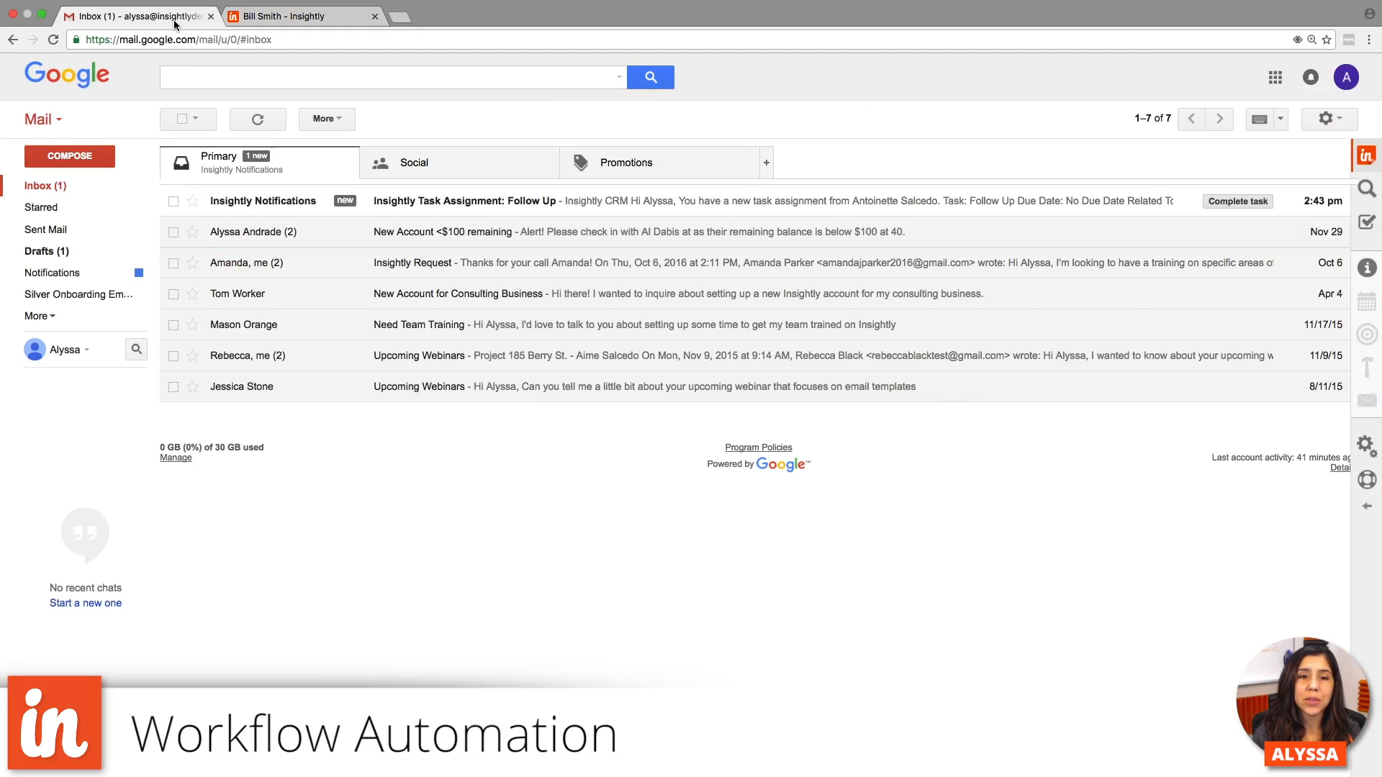
{"action": "left_click", "coordinate": [61, 189]}
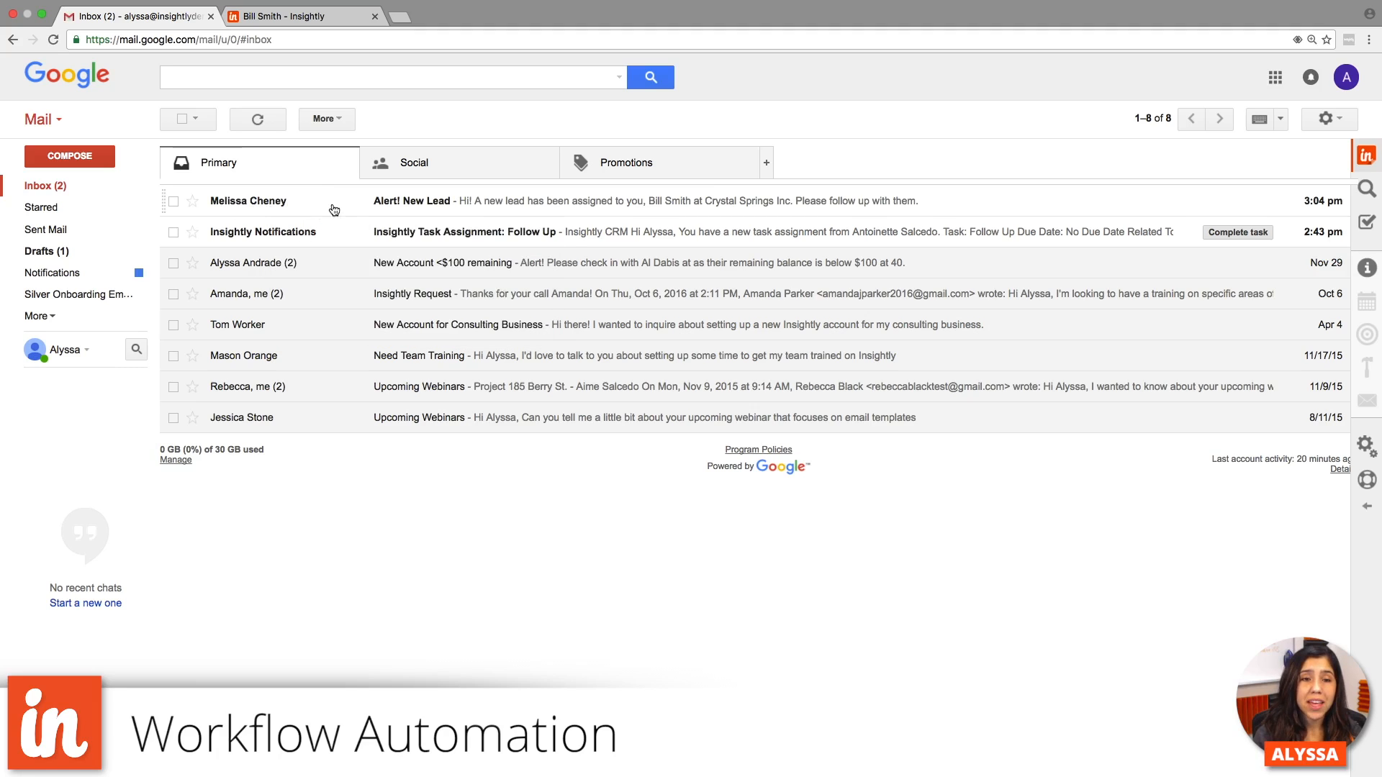
{"action": "left_click", "coordinate": [410, 205]}
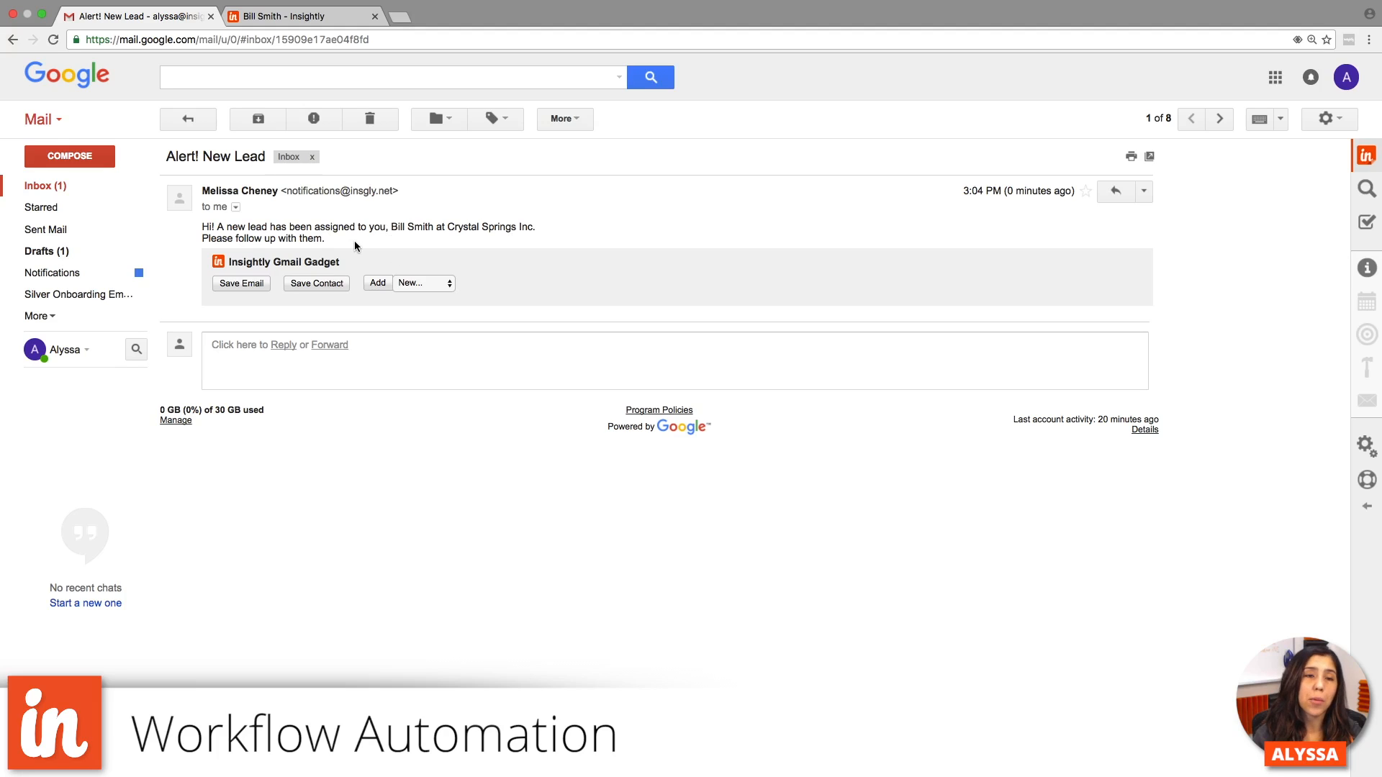
- Switch back to Insightly, filter the leads by All Open Leads, and open the lead at Crystal Springs Inc
{"action": "left_click", "coordinate": [317, 17]}
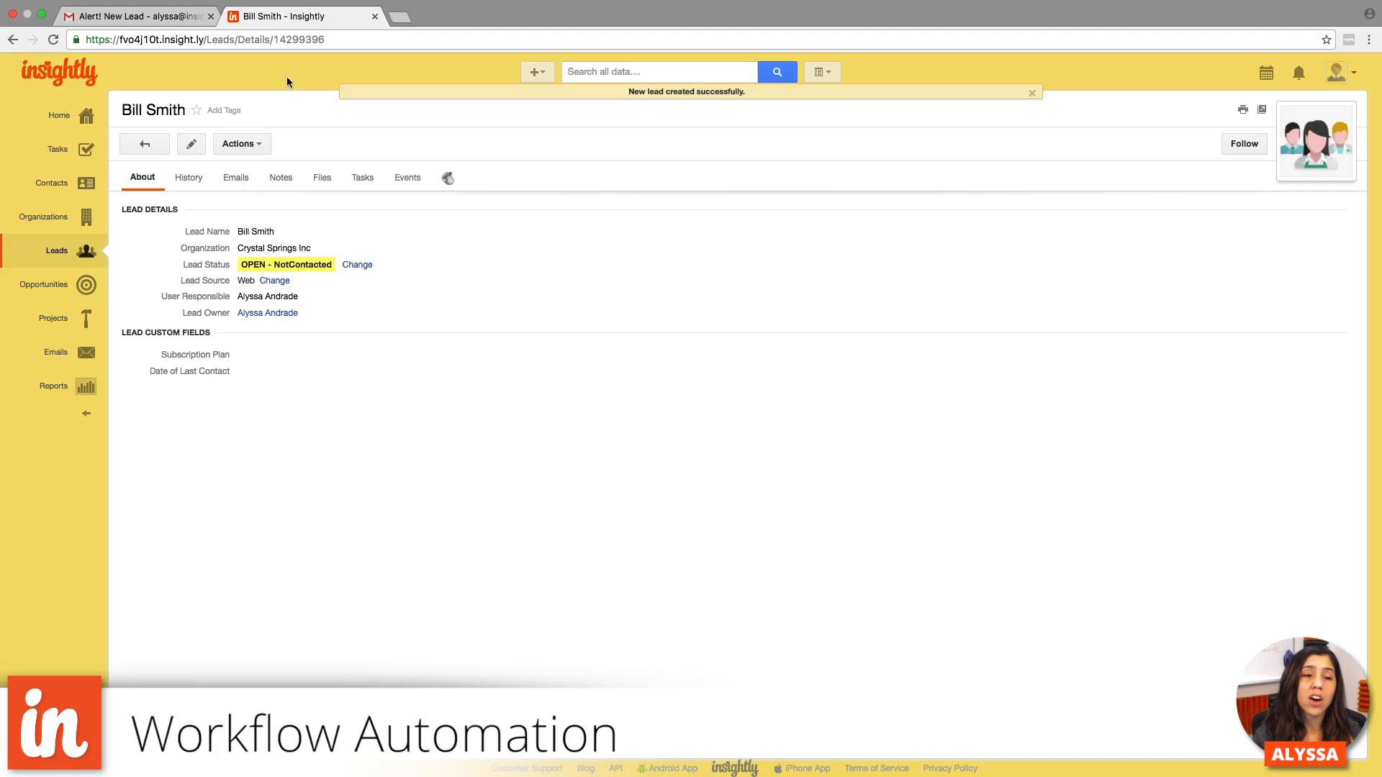
{"action": "left_click", "coordinate": [104, 249]}
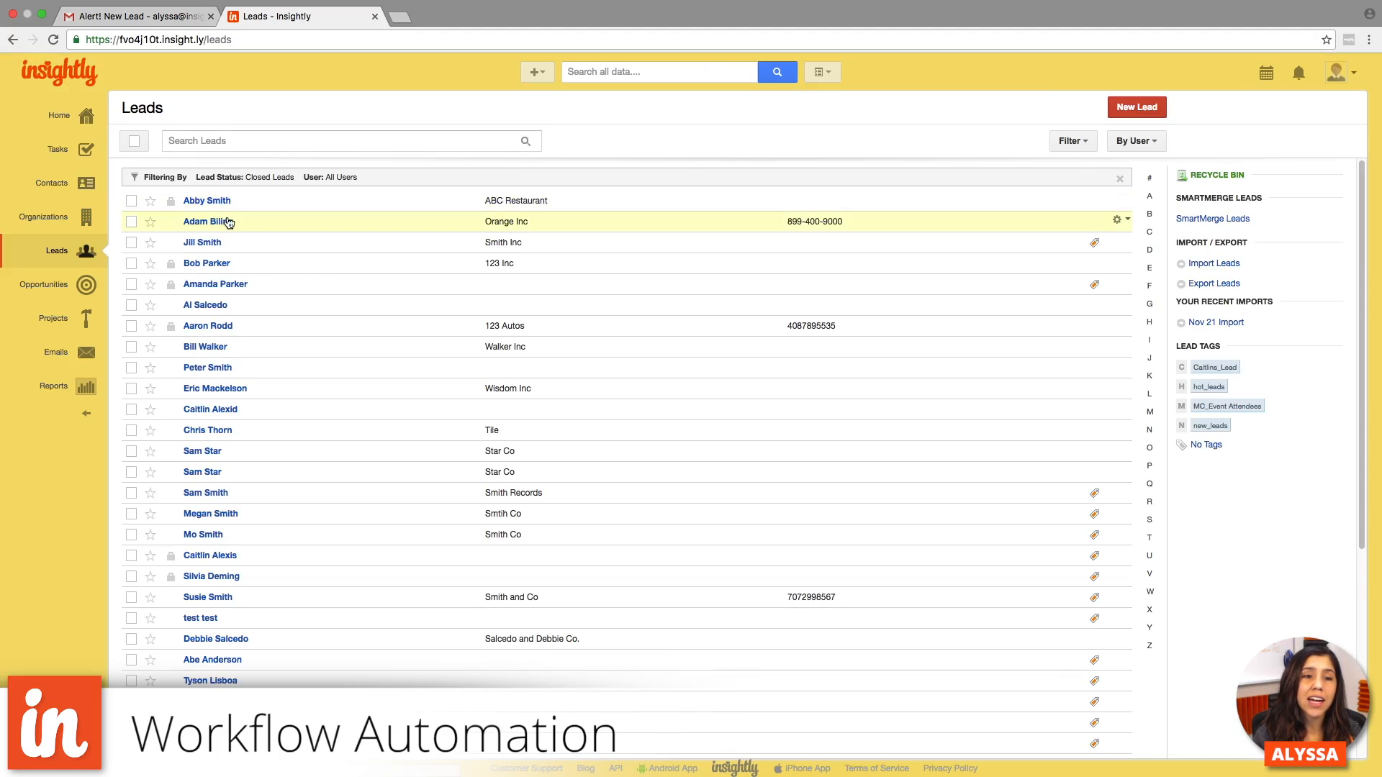
{"action": "left_click", "coordinate": [1068, 144]}
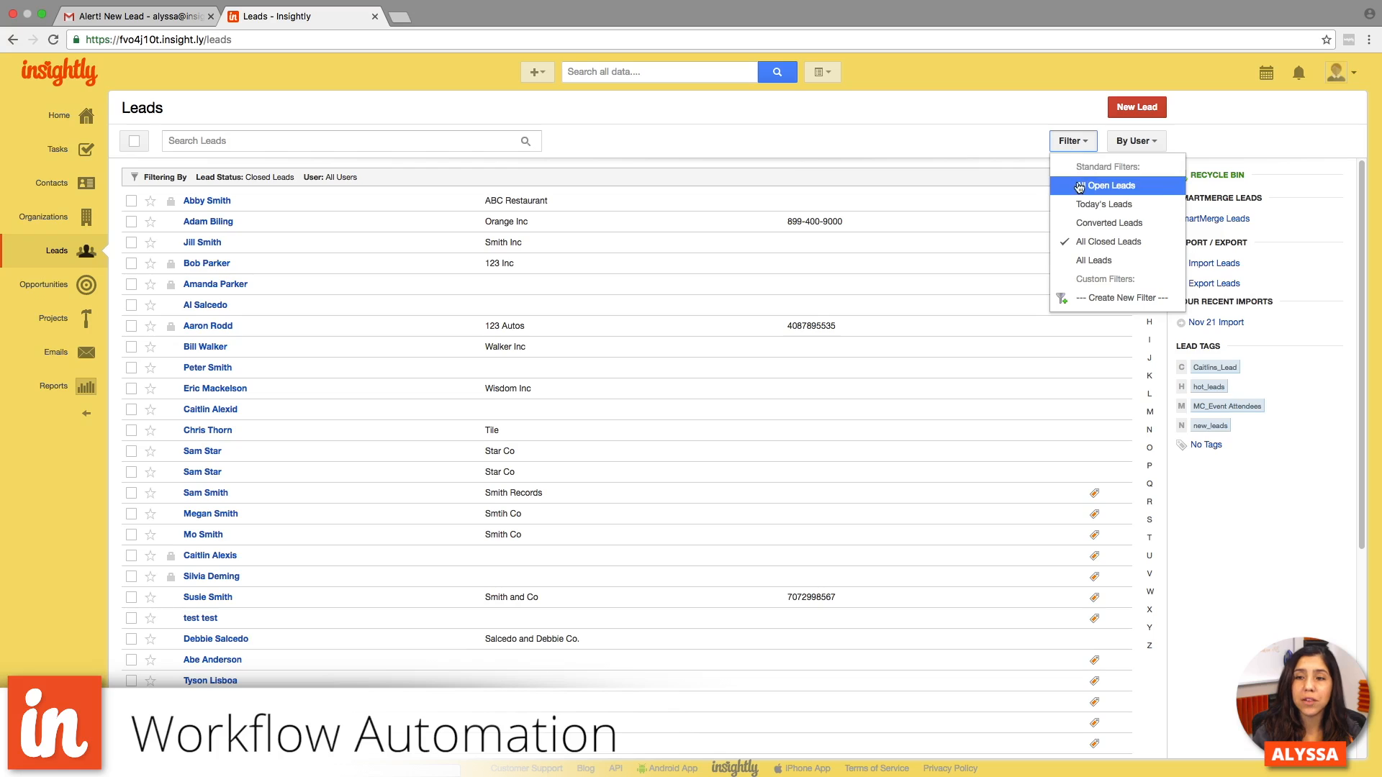
{"action": "left_click", "coordinate": [1077, 182]}
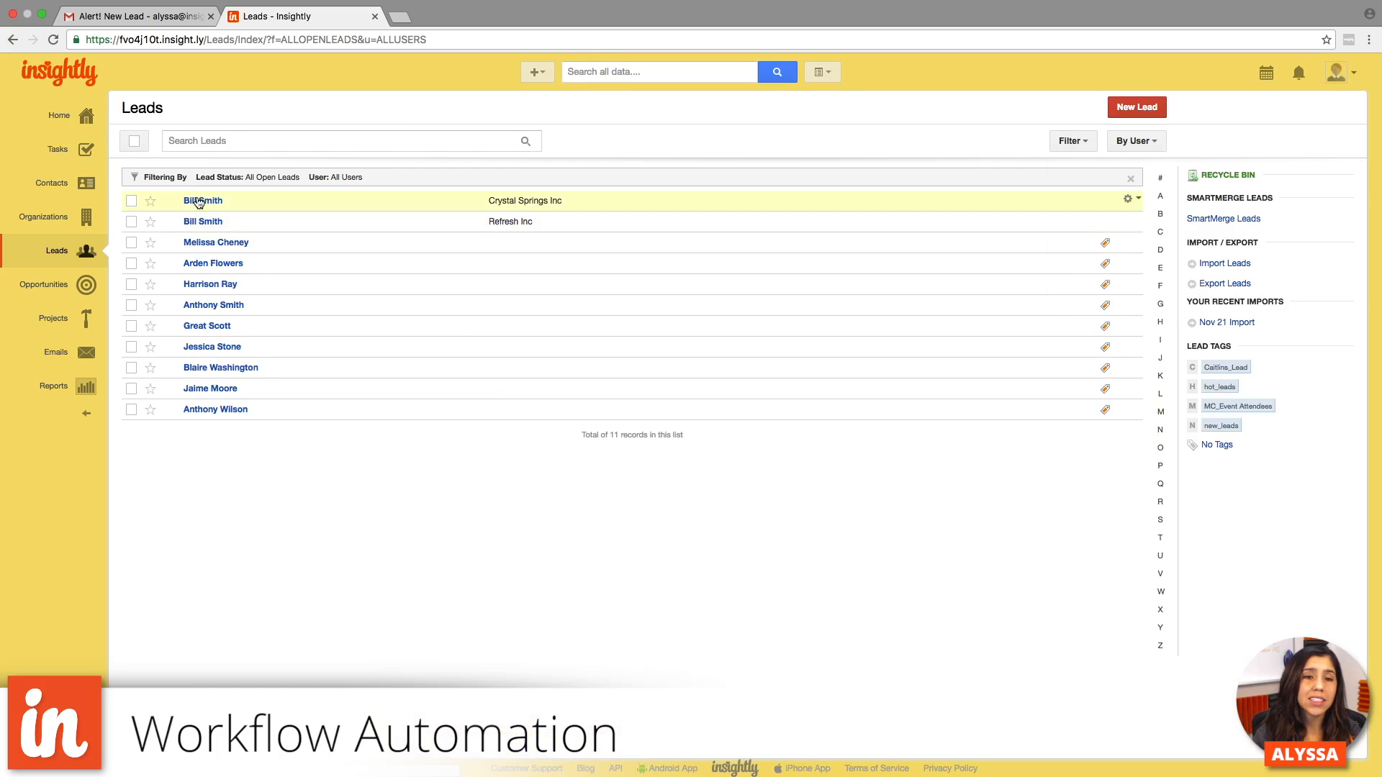
{"action": "left_click", "coordinate": [198, 200]}
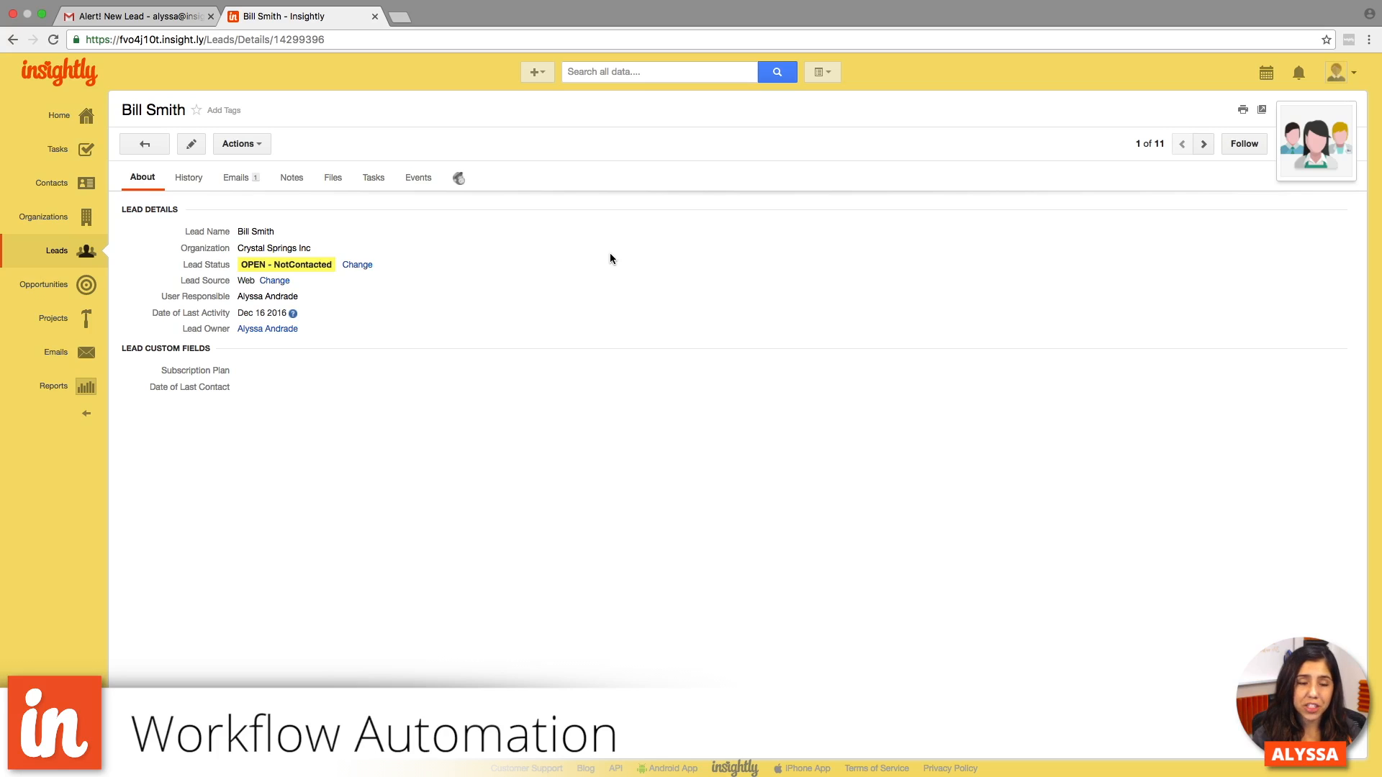
- Open the Workflow Processes list in the system settings to review the existing processes
{"action": "left_click", "coordinate": [79, 288]}
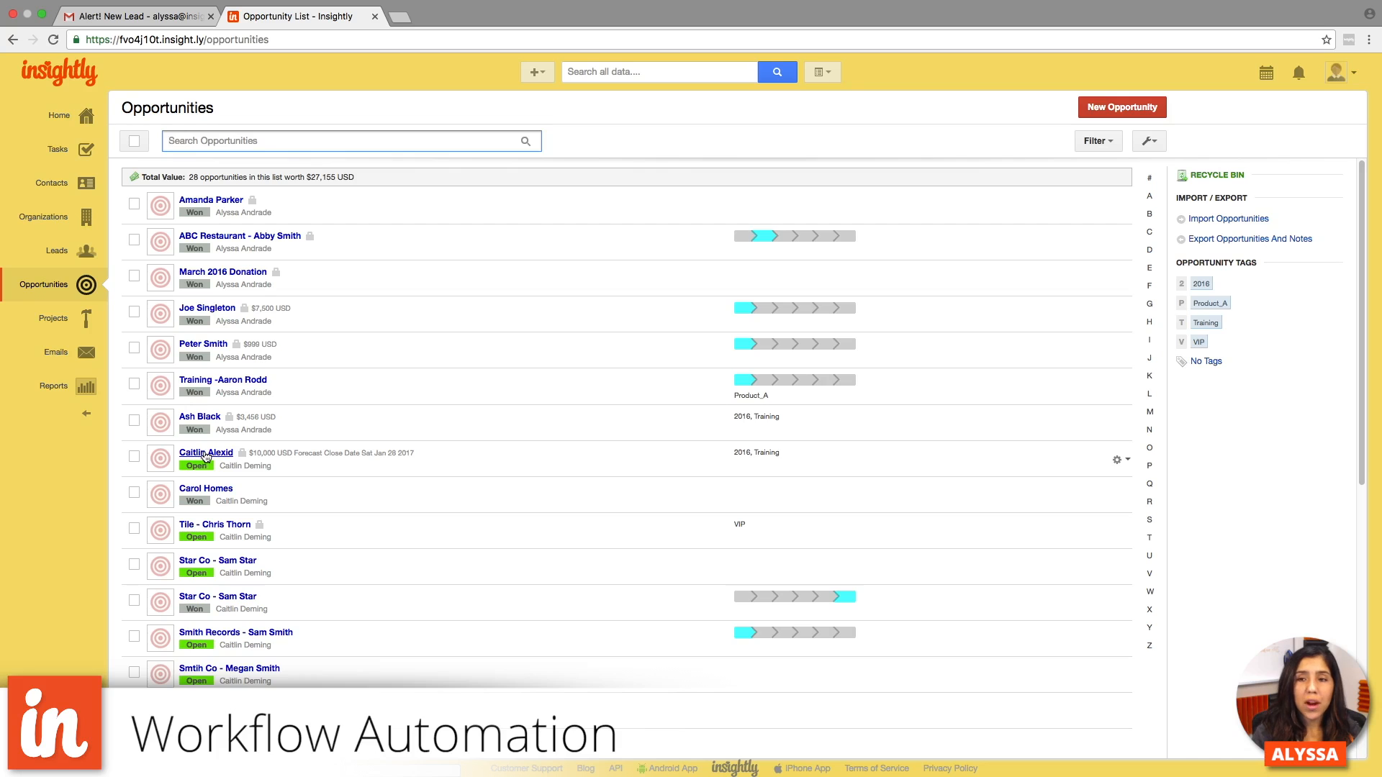
{"action": "left_click", "coordinate": [1337, 72]}
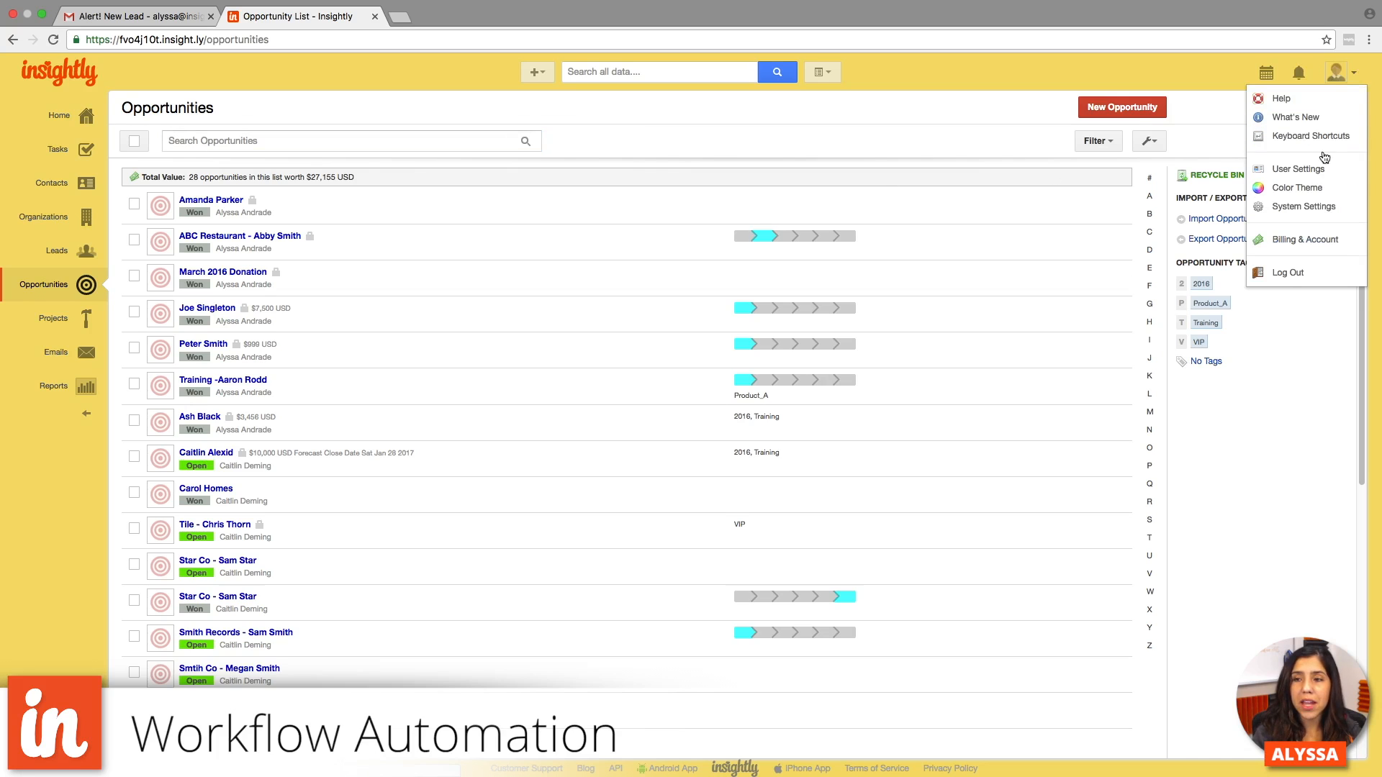
{"action": "left_click", "coordinate": [1304, 206]}
{"action": "left_click", "coordinate": [216, 447]}
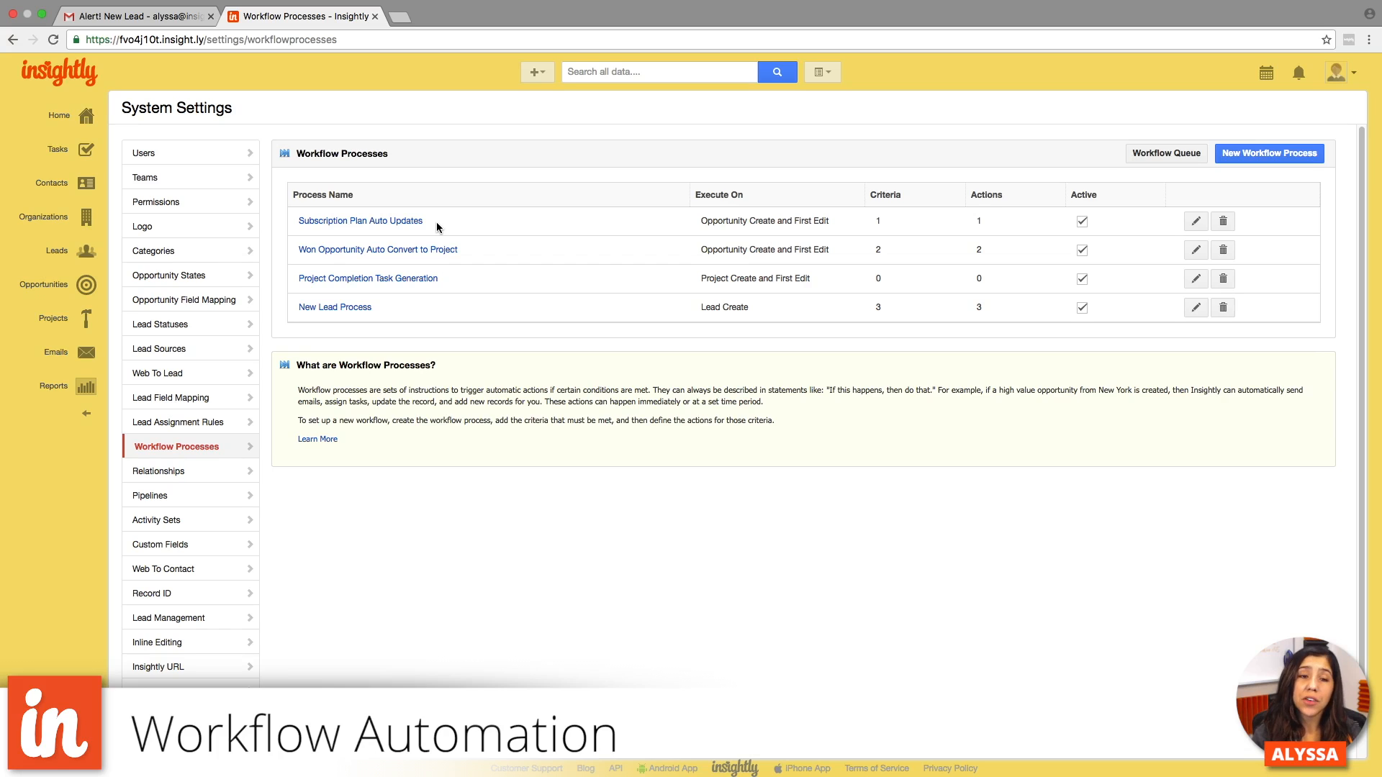
- Go to the opportunities list and open the open opportunity for Insightly Co
{"action": "left_click", "coordinate": [80, 292]}
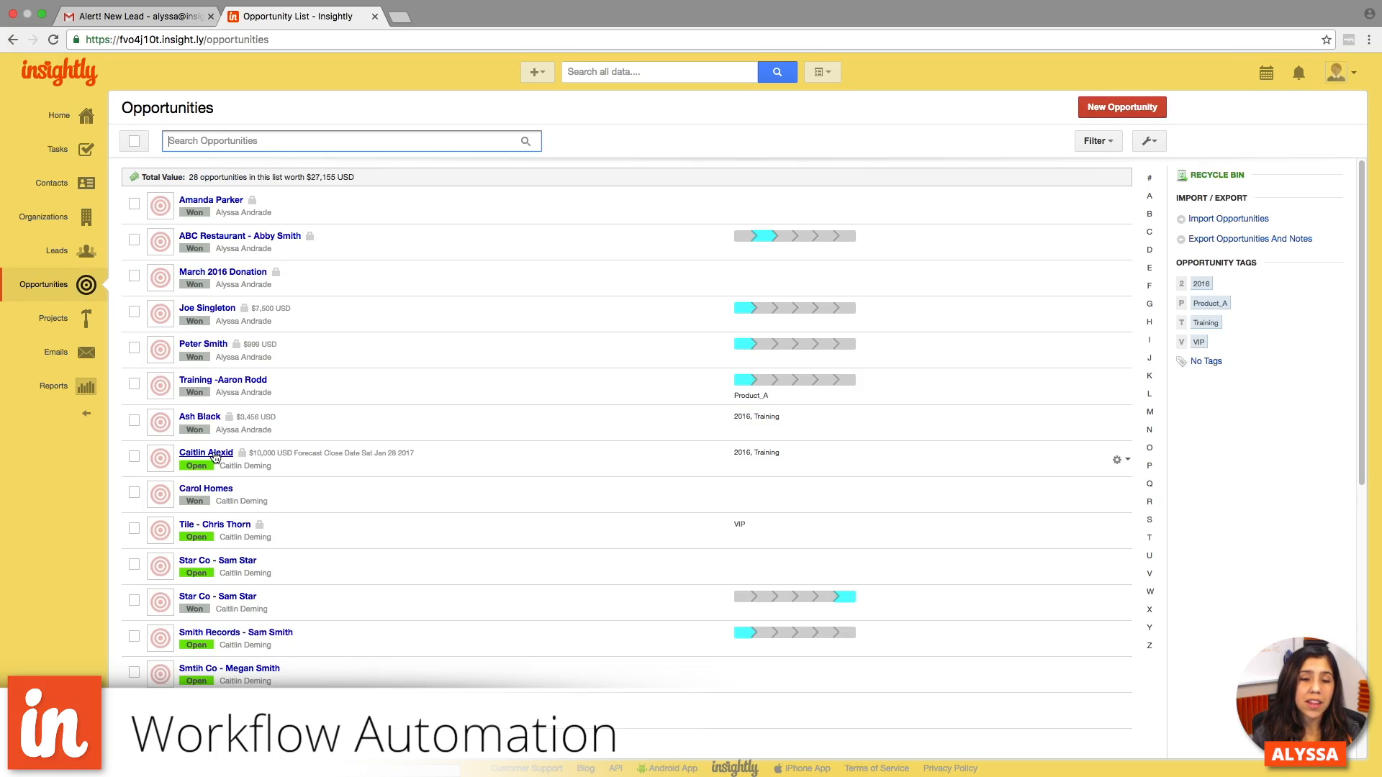
{"action": "scroll", "coordinate": [215, 457], "scroll_direction": "down", "scroll_amount": 7}
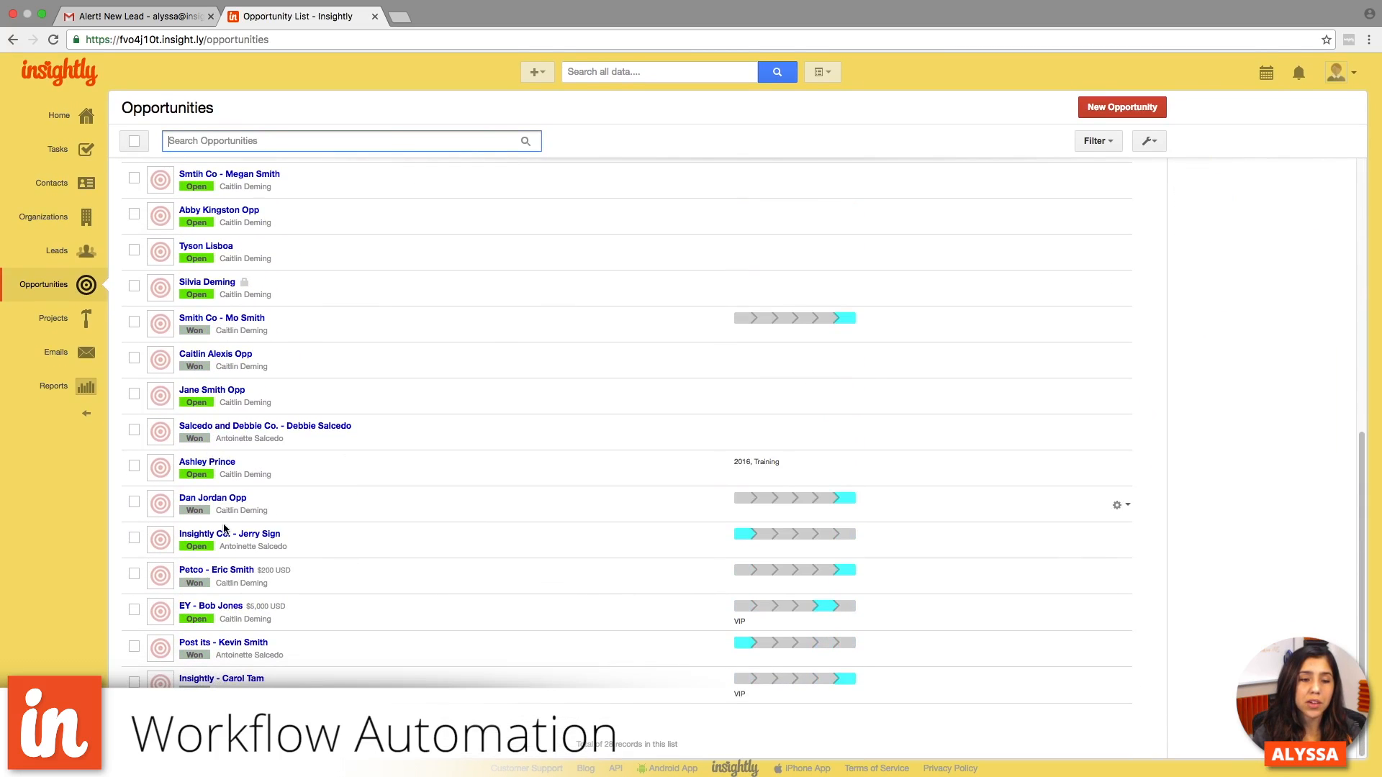
{"action": "left_click", "coordinate": [225, 533]}
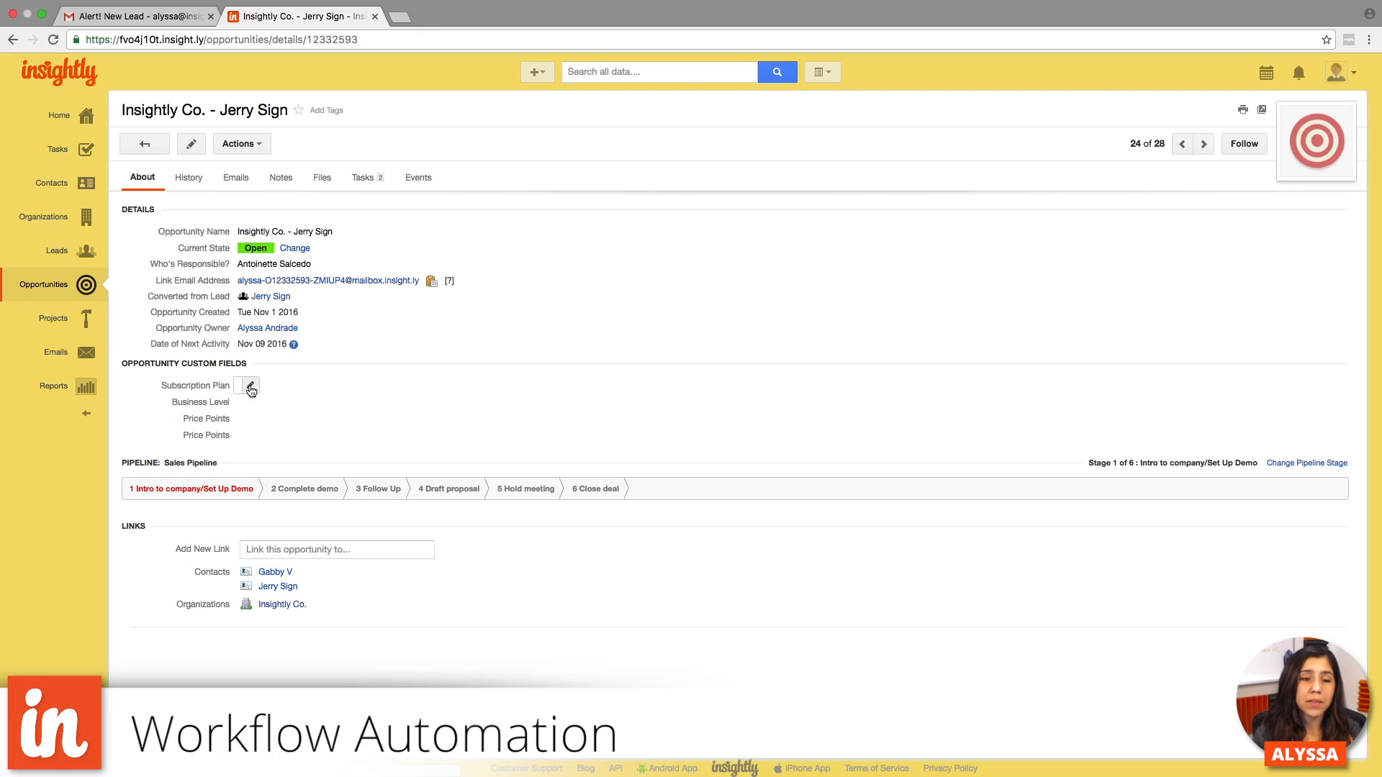
- Set the opportunity's Subscription Plan to Basic, save it, and reload the page to trigger the automatic field updates
{"action": "left_click", "coordinate": [248, 388]}
{"action": "left_click", "coordinate": [268, 395]}
{"action": "left_click", "coordinate": [268, 395]}
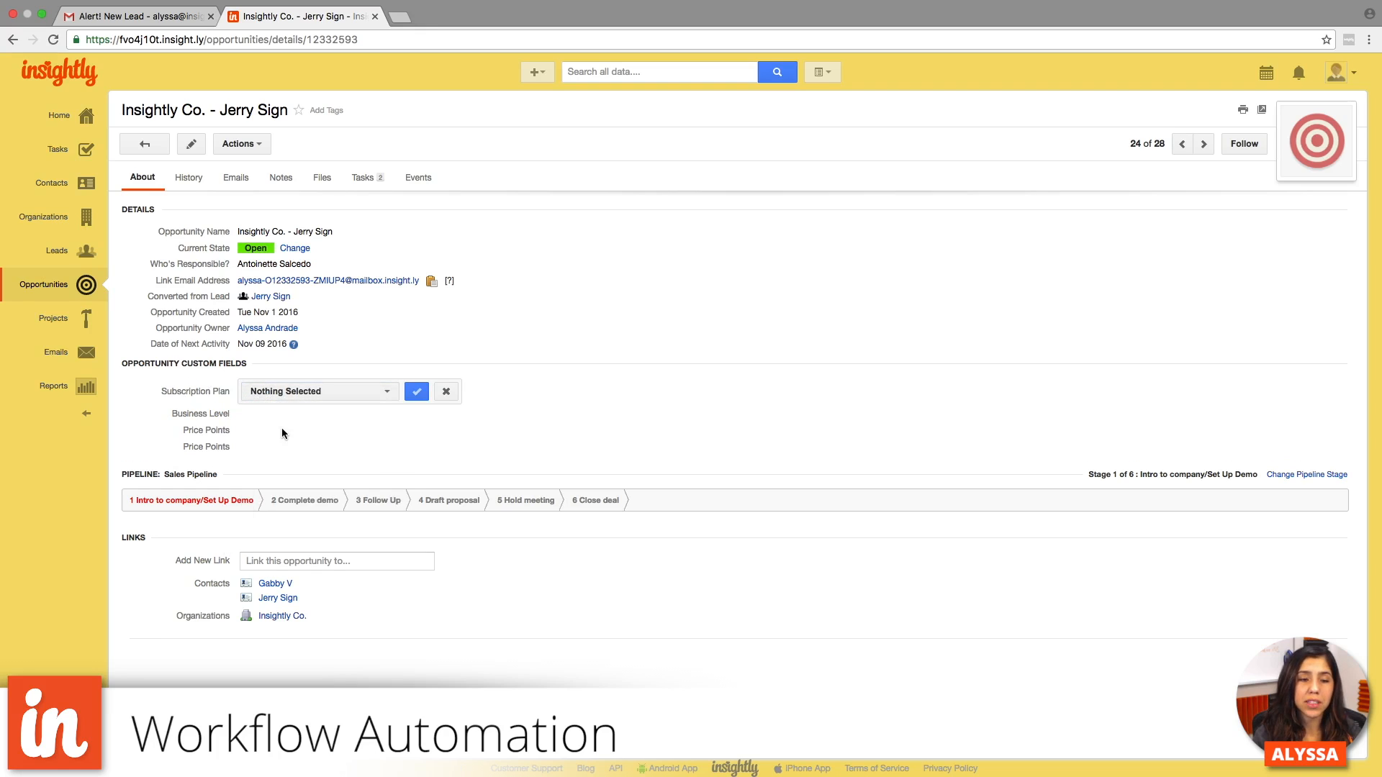
{"action": "left_click", "coordinate": [292, 394]}
{"action": "left_click", "coordinate": [297, 440]}
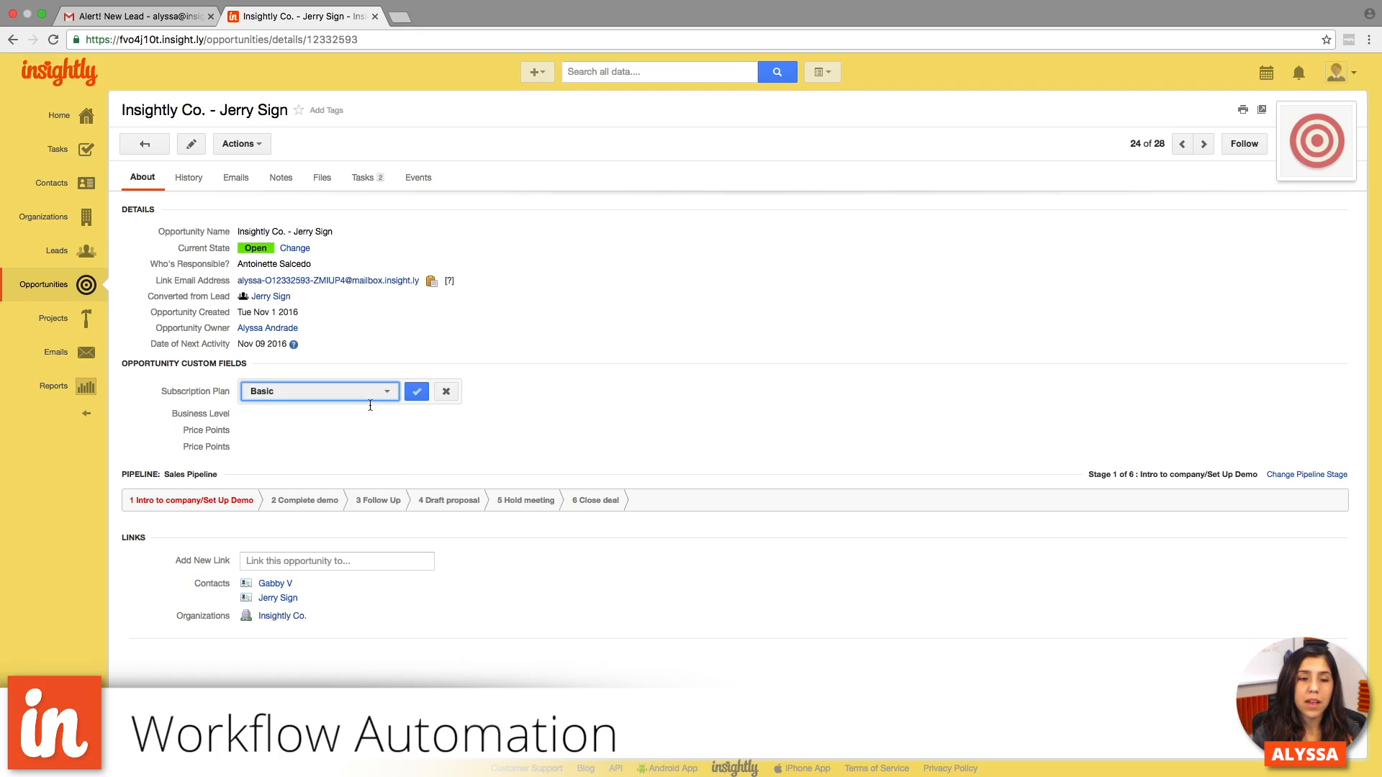
{"action": "left_click", "coordinate": [416, 393]}
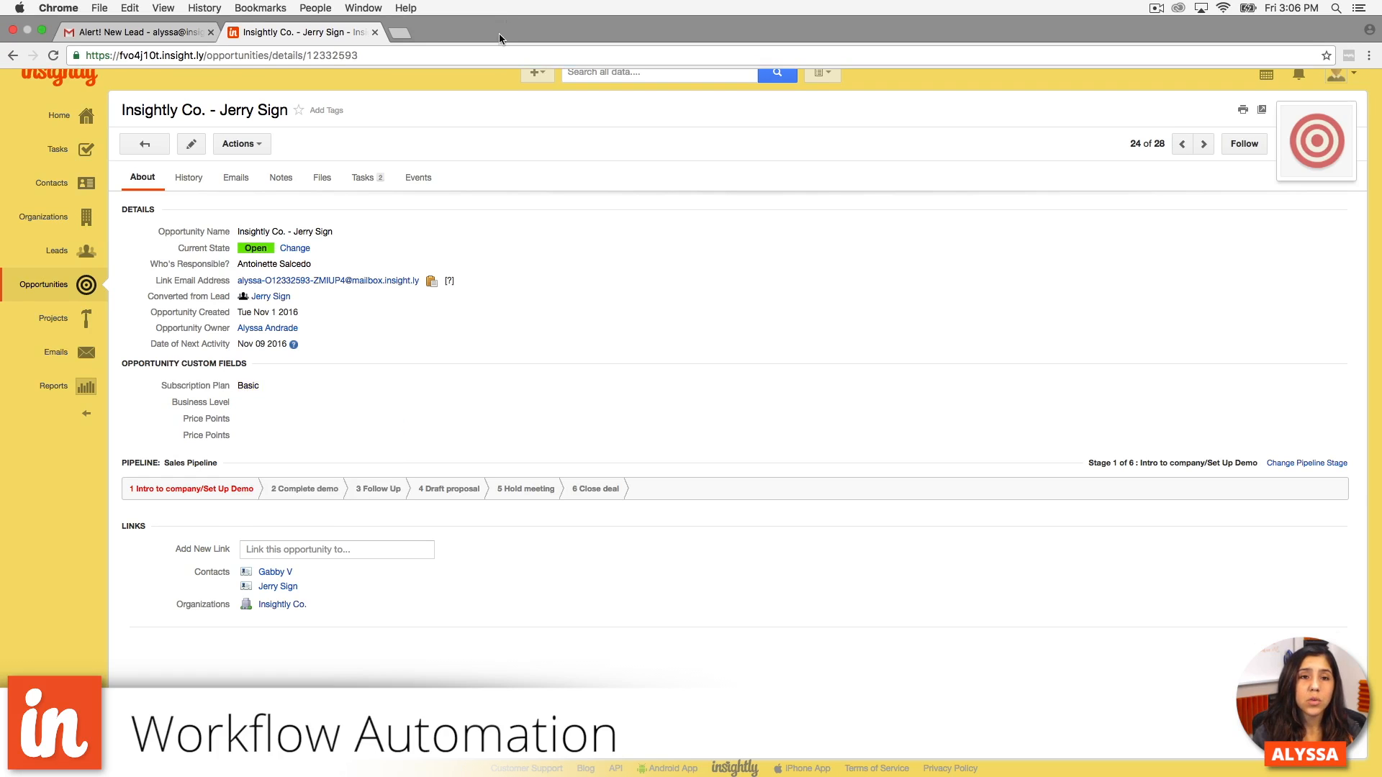
{"action": "left_click", "coordinate": [495, 54]}
{"action": "key", "text": "Return"}
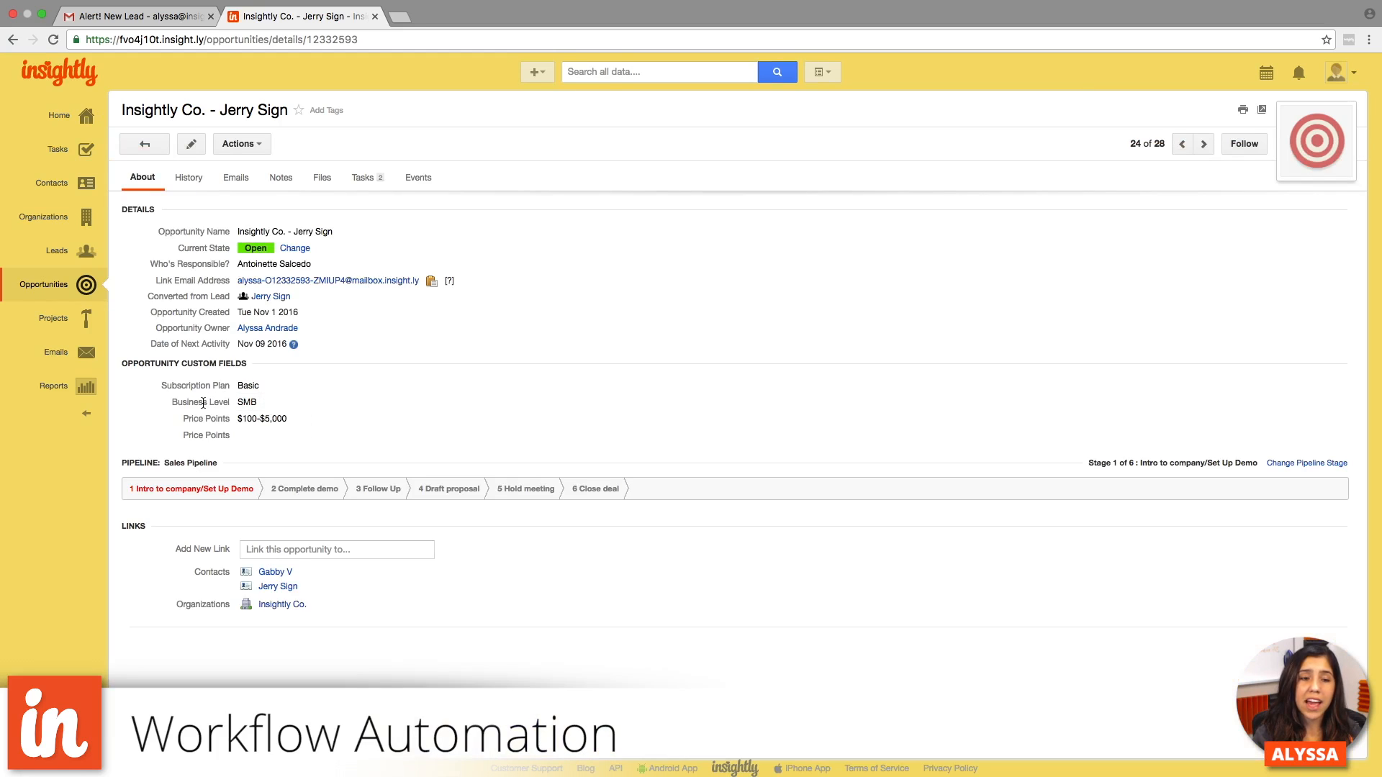
{"action": "left_click", "coordinate": [274, 386]}
{"action": "left_click", "coordinate": [291, 390]}
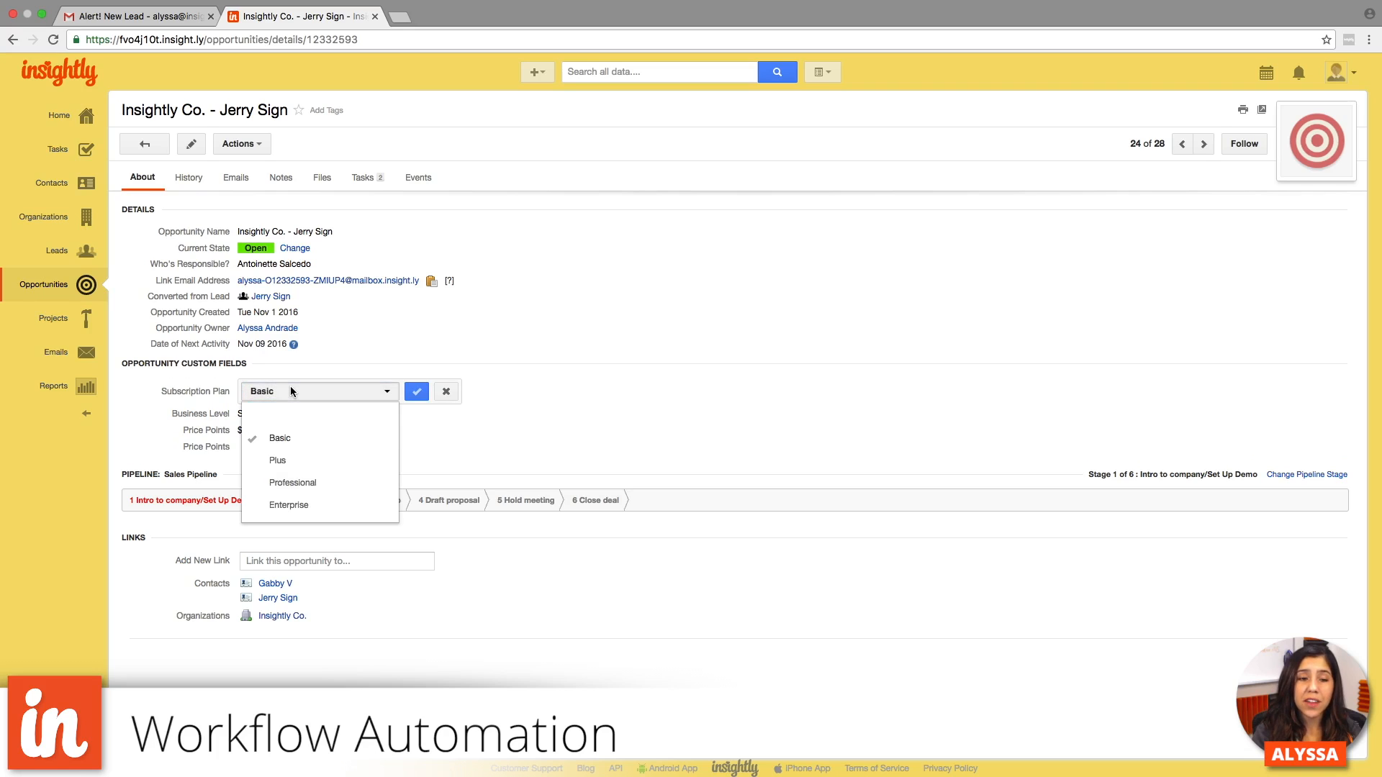
{"action": "left_click", "coordinate": [299, 461]}
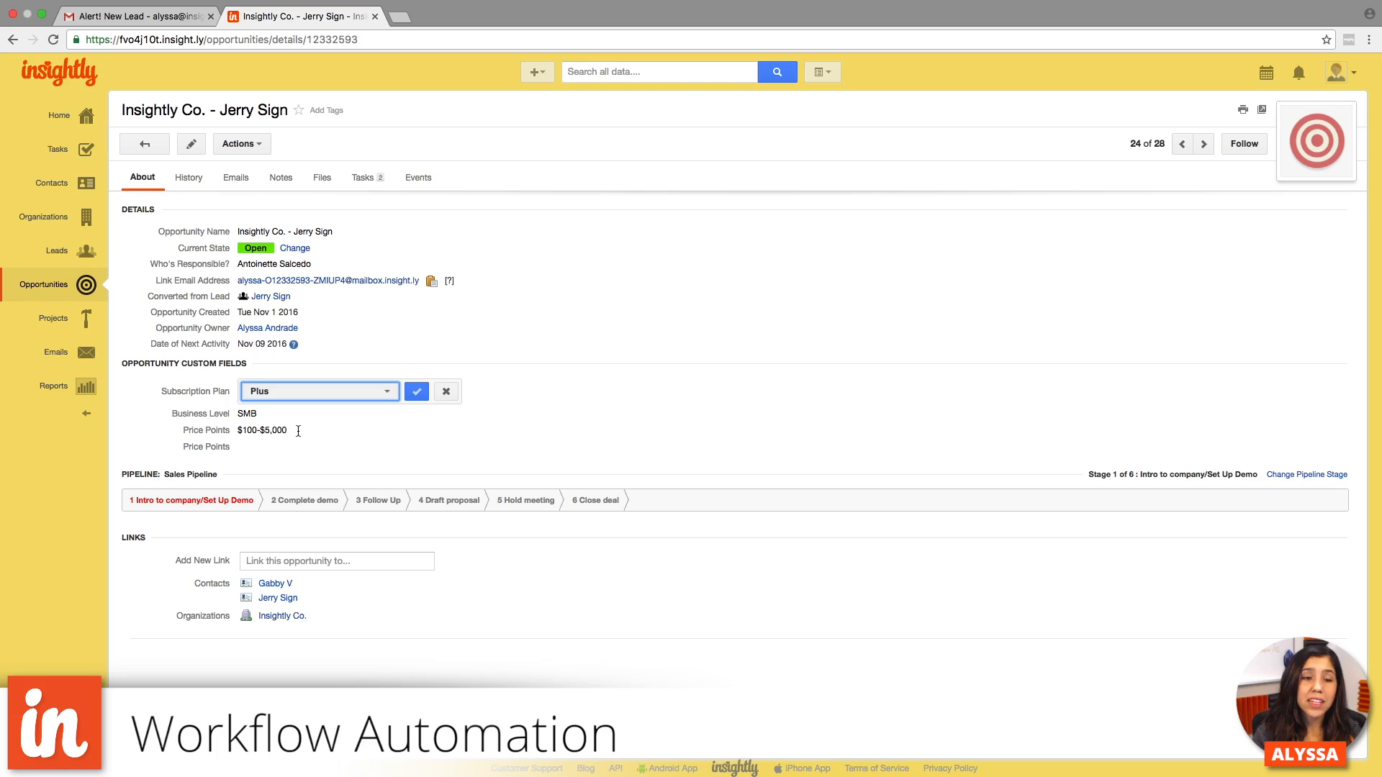
{"action": "left_click", "coordinate": [445, 393]}
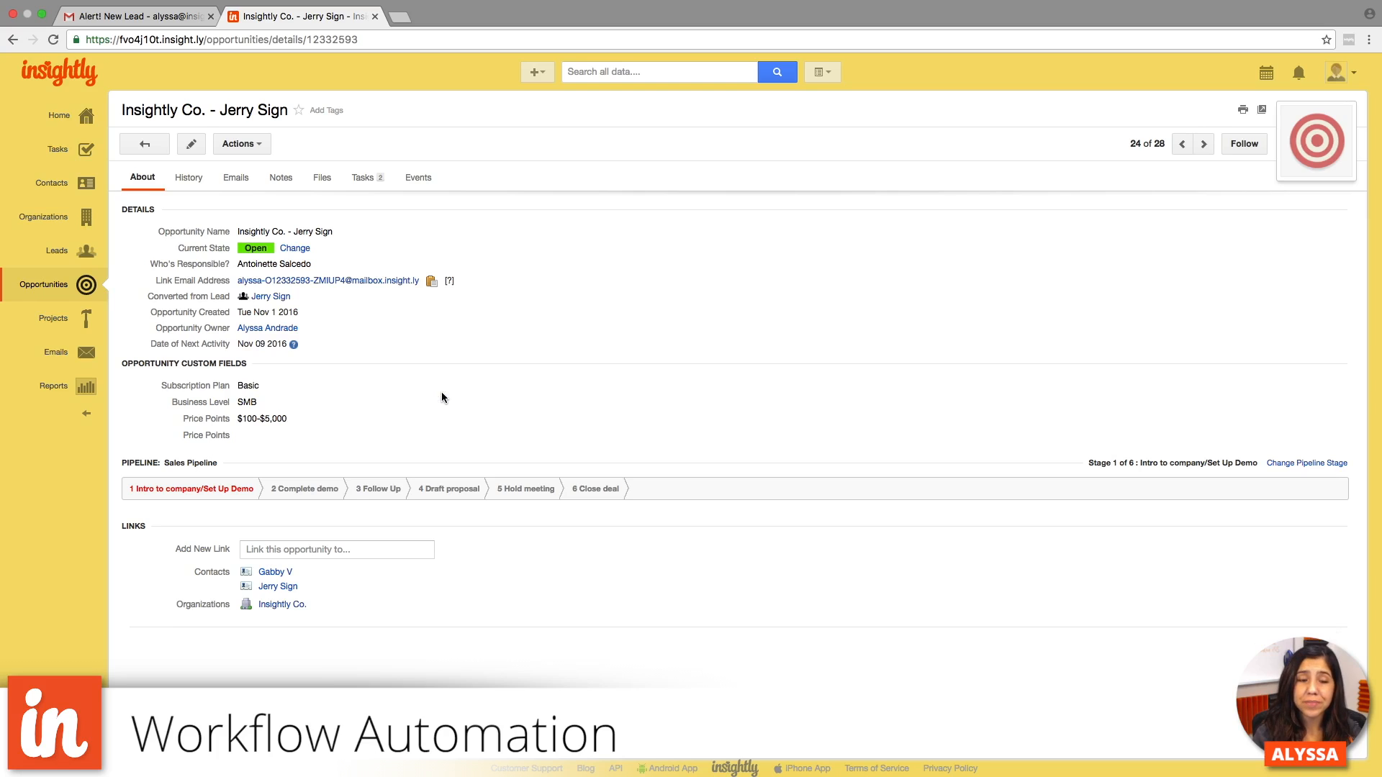
{"action": "mouse_move", "coordinate": [297, 421]}
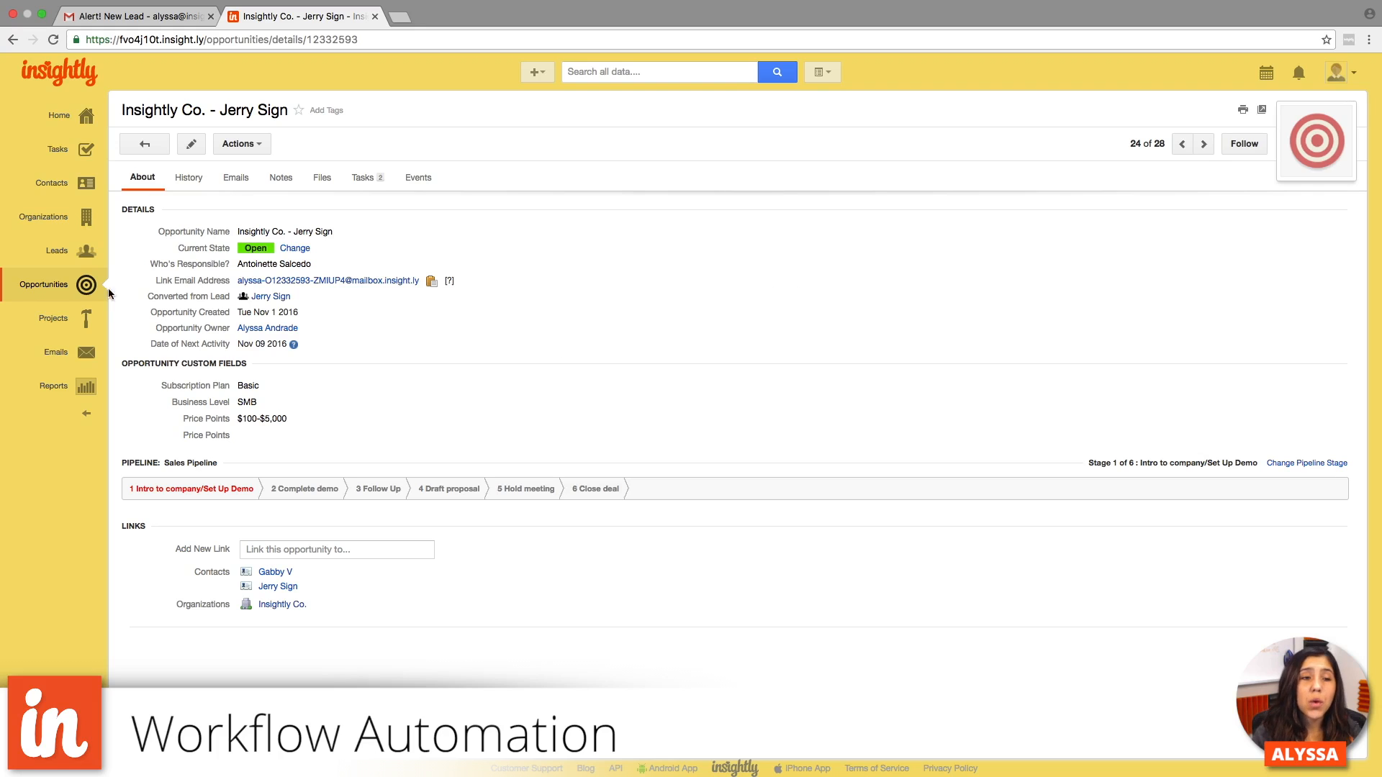
- Leave the opportunity record and return to the Workflow Processes list in the system settings
{"action": "left_click", "coordinate": [86, 287]}
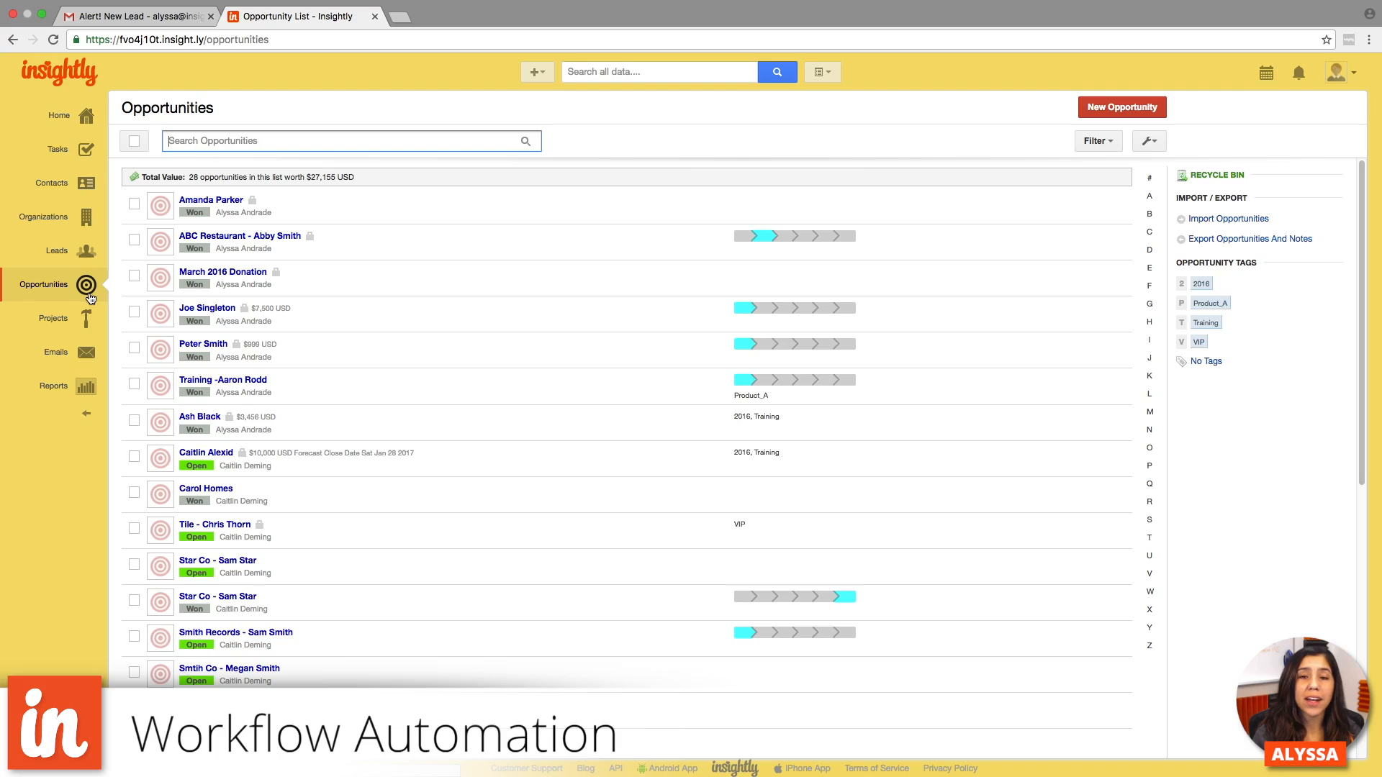
{"action": "left_click", "coordinate": [1336, 73]}
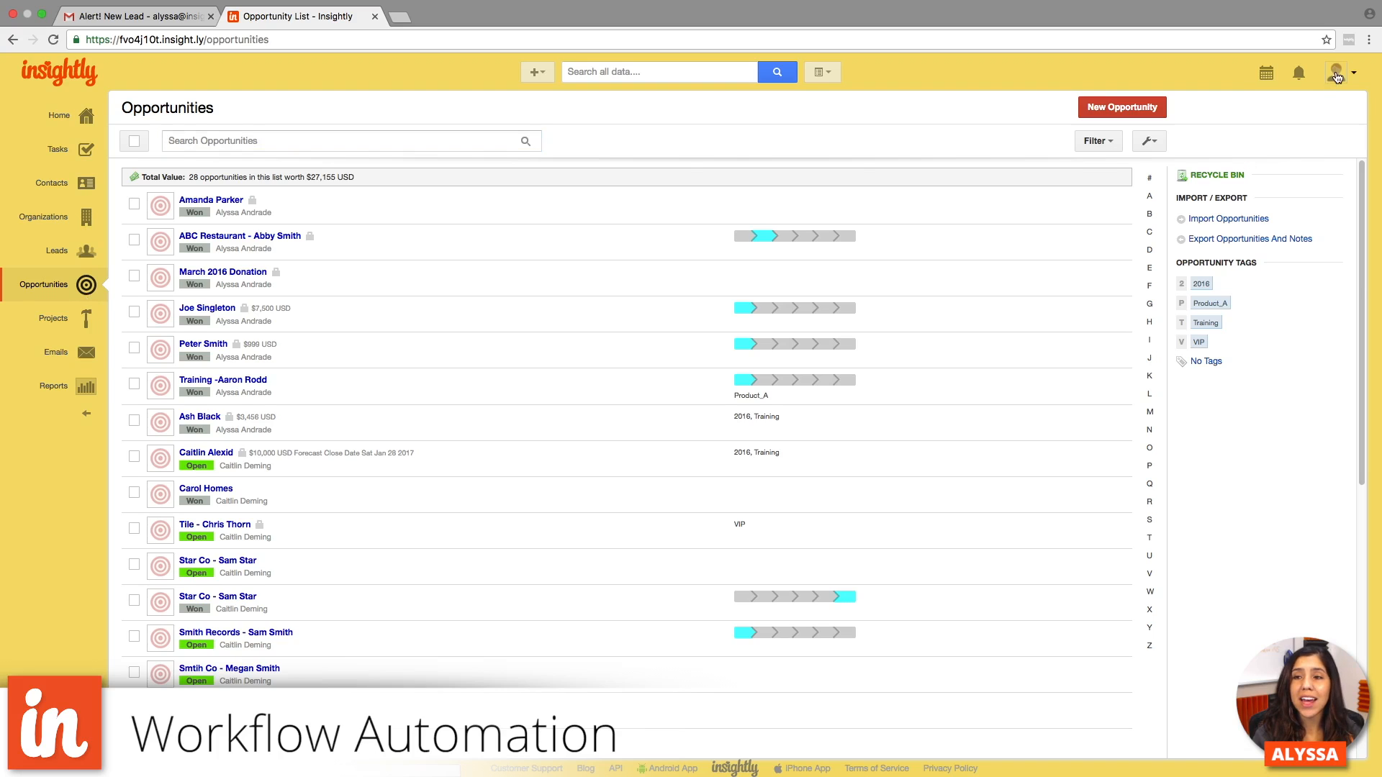
{"action": "left_click", "coordinate": [1307, 207]}
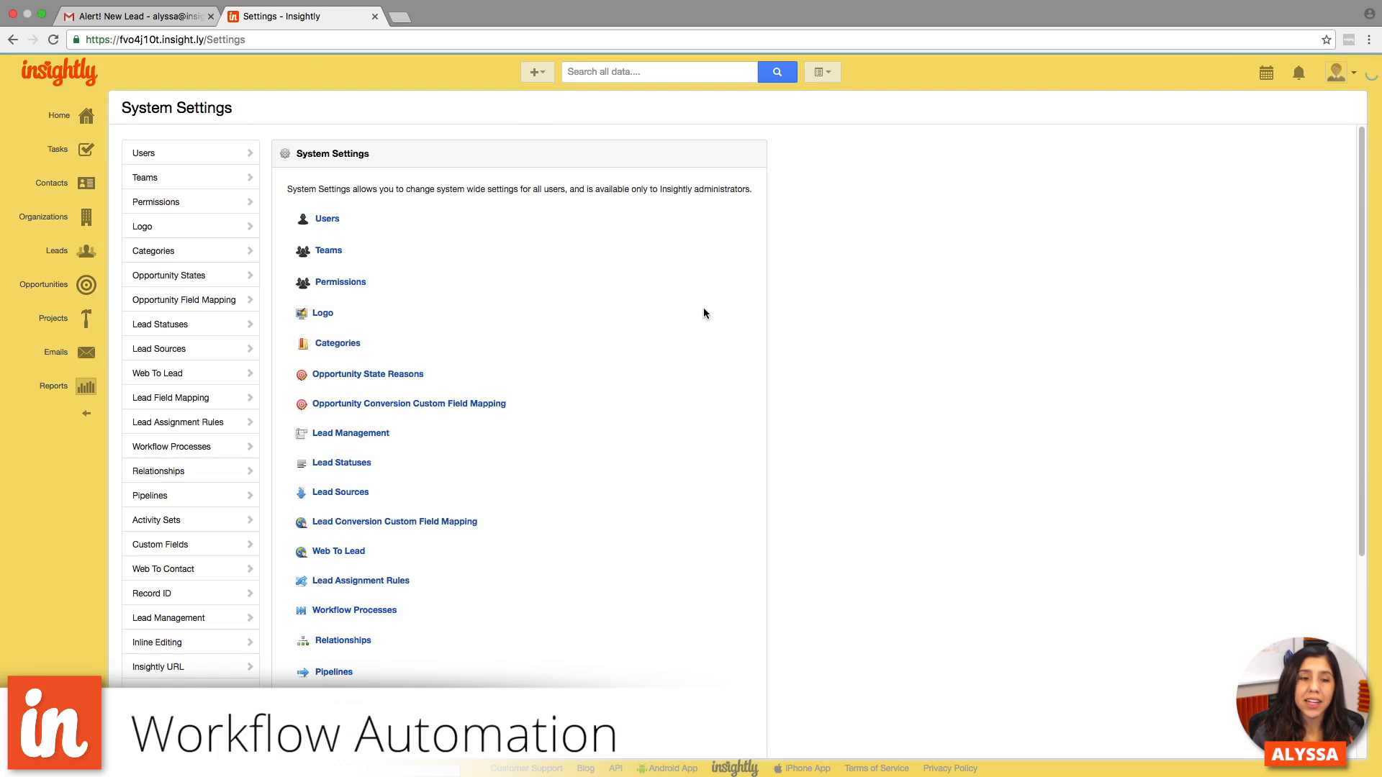
{"action": "left_click", "coordinate": [239, 445]}
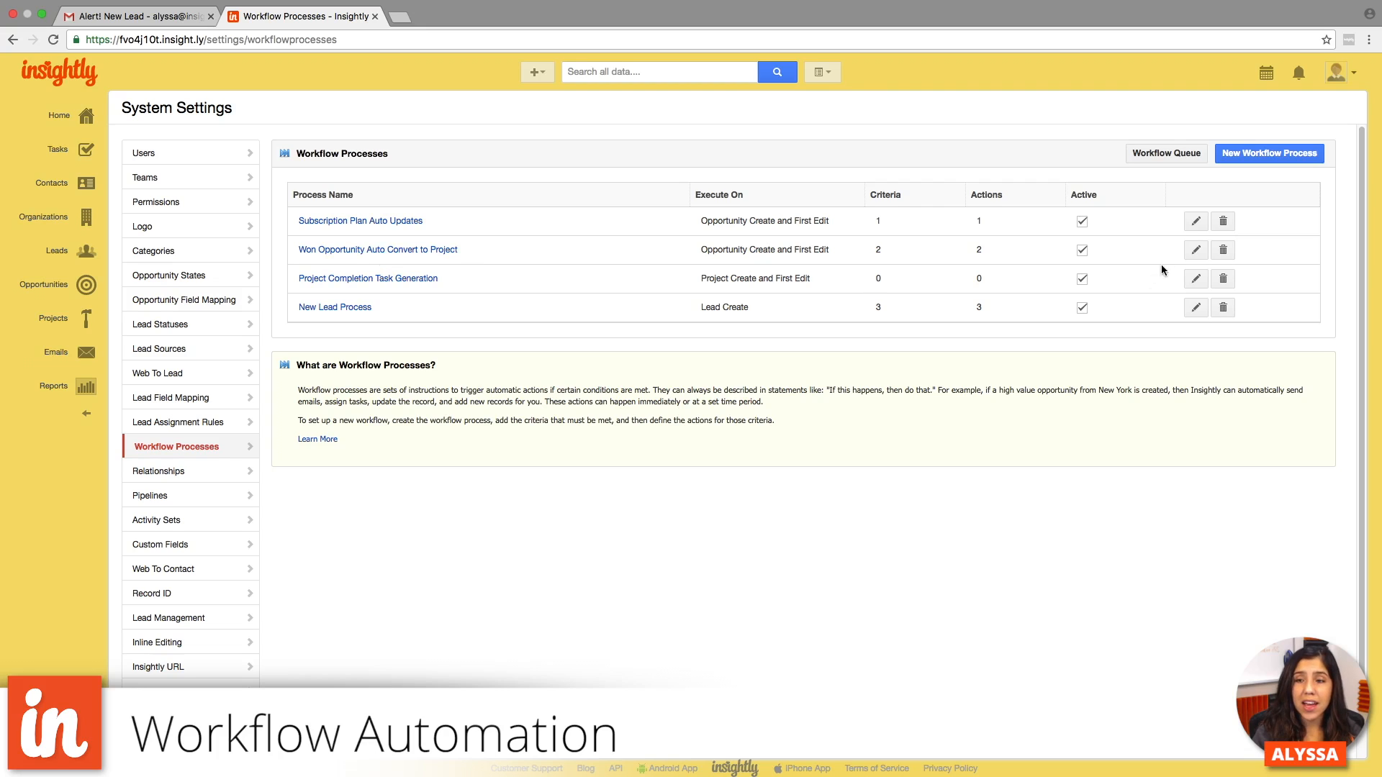
- Open the Won Opportunity Auto Convert to Project process, review the actions under its State / Status criteria, and return to the process details
{"action": "left_click", "coordinate": [1192, 250]}
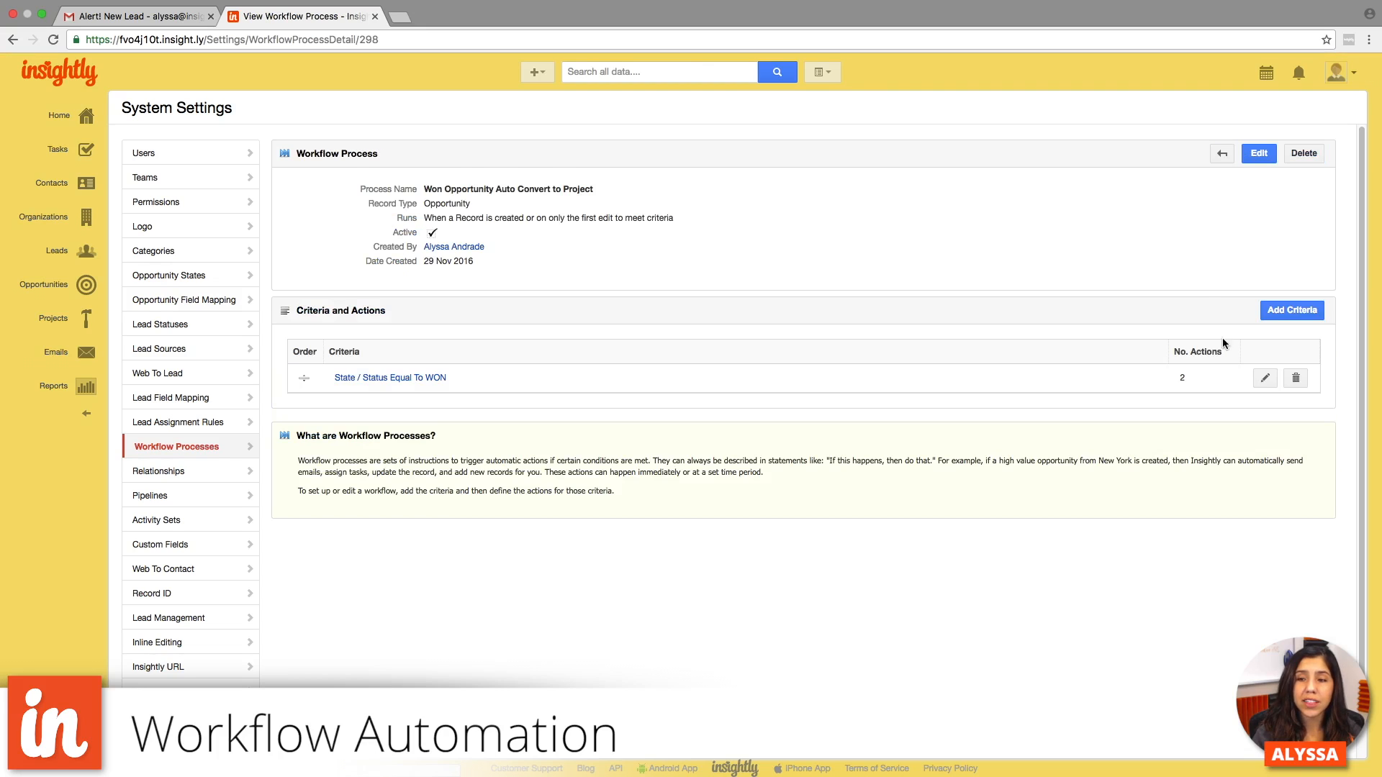
{"action": "left_click", "coordinate": [1265, 378]}
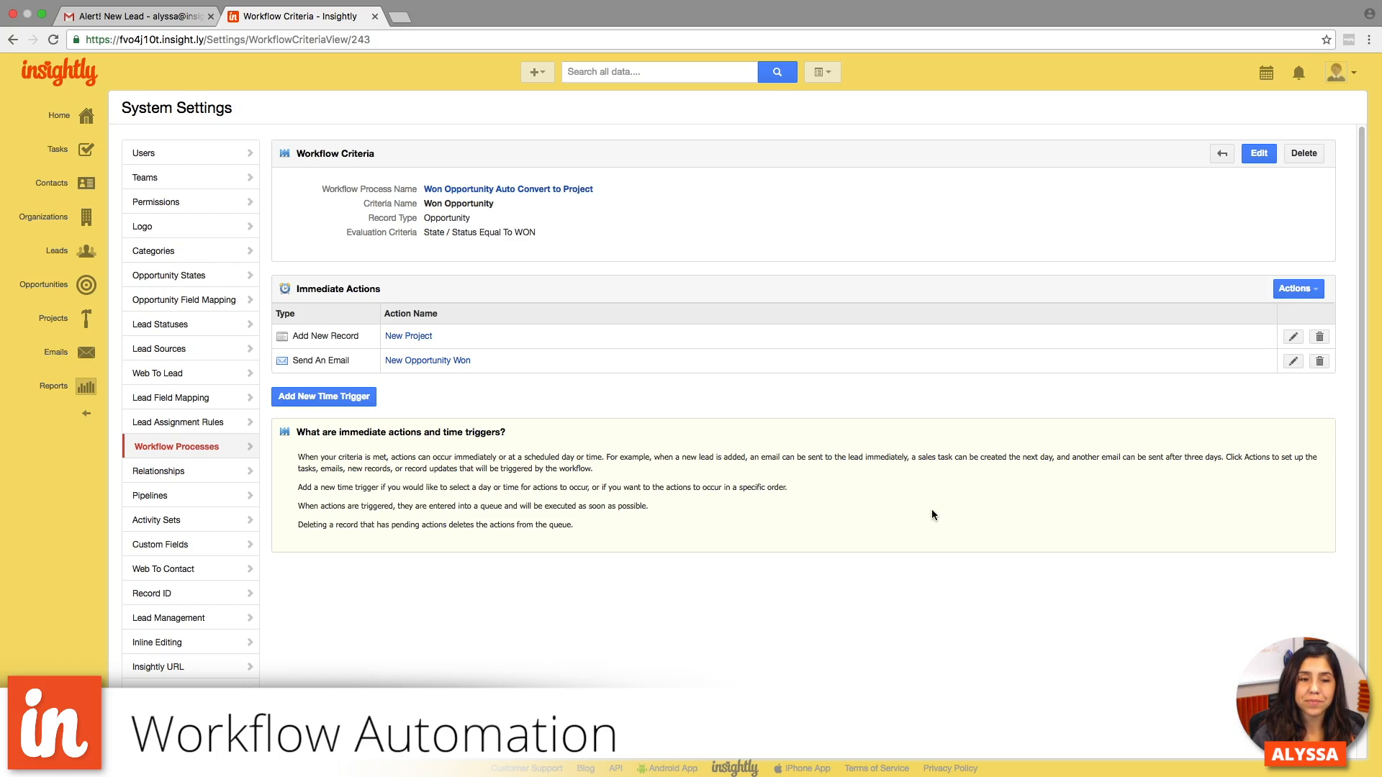
{"action": "scroll", "coordinate": [931, 508], "scroll_direction": "left", "scroll_amount": 5}
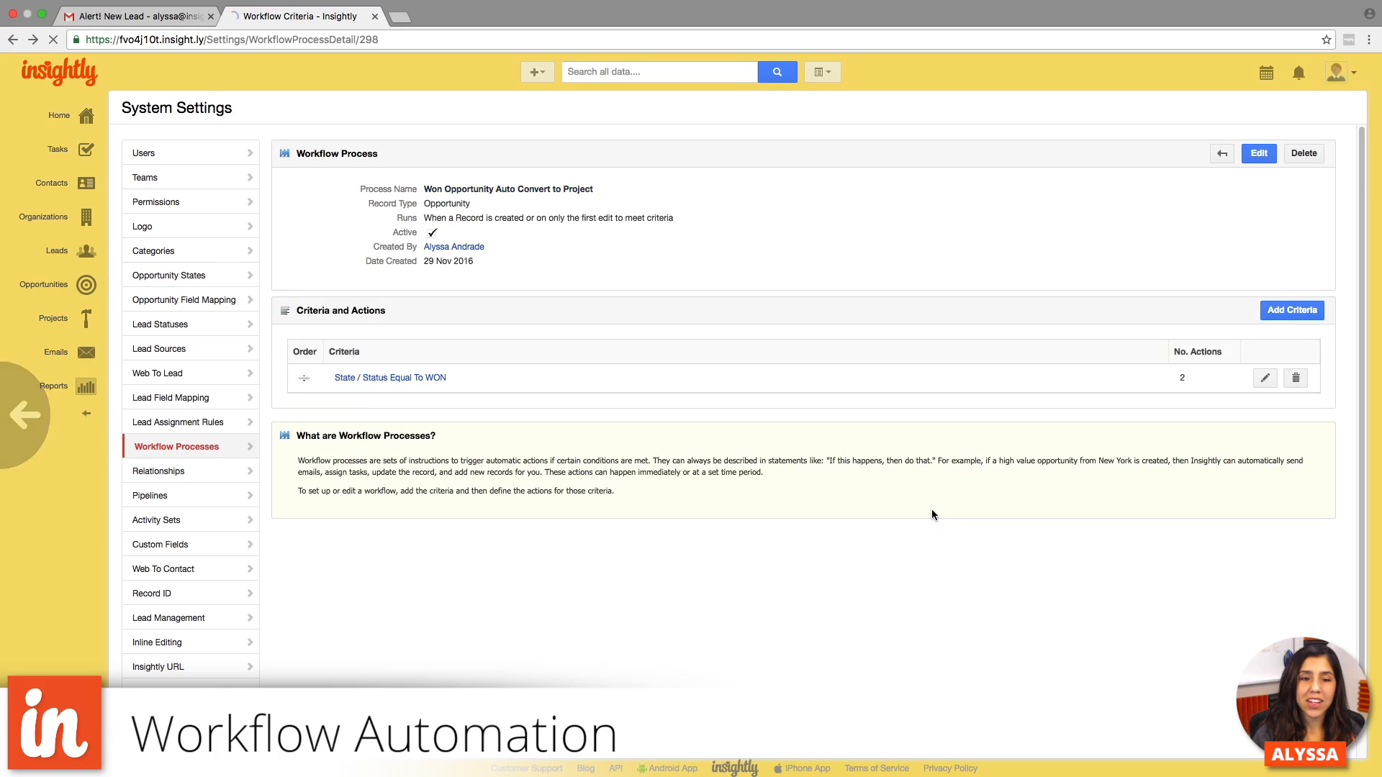